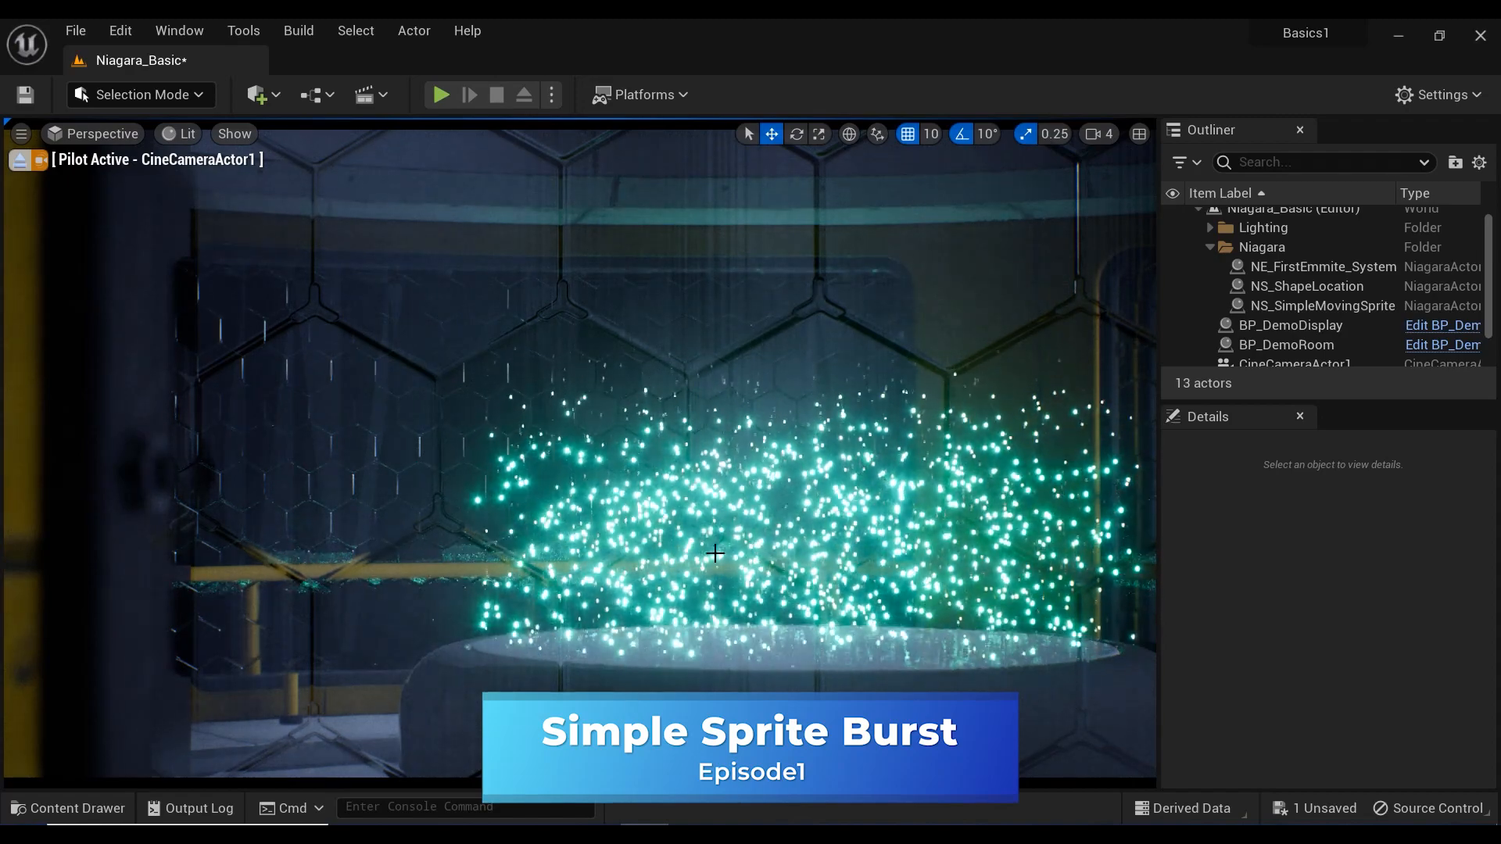
Step: Set the viewport camera speed to 2
left_click(1099, 134)
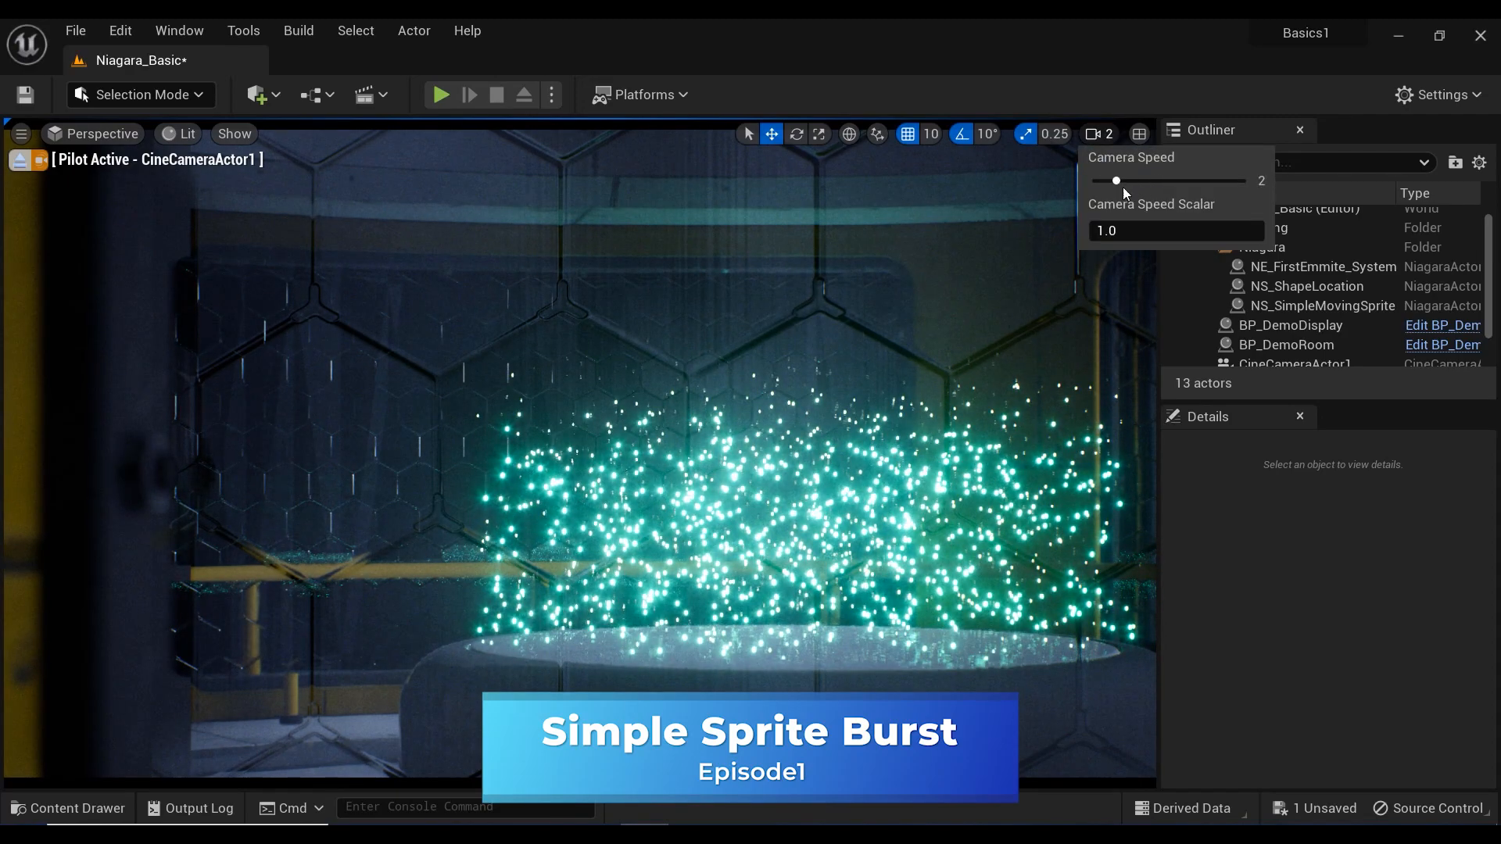
right_click_drag(947, 263, 899, 244)
key("e")
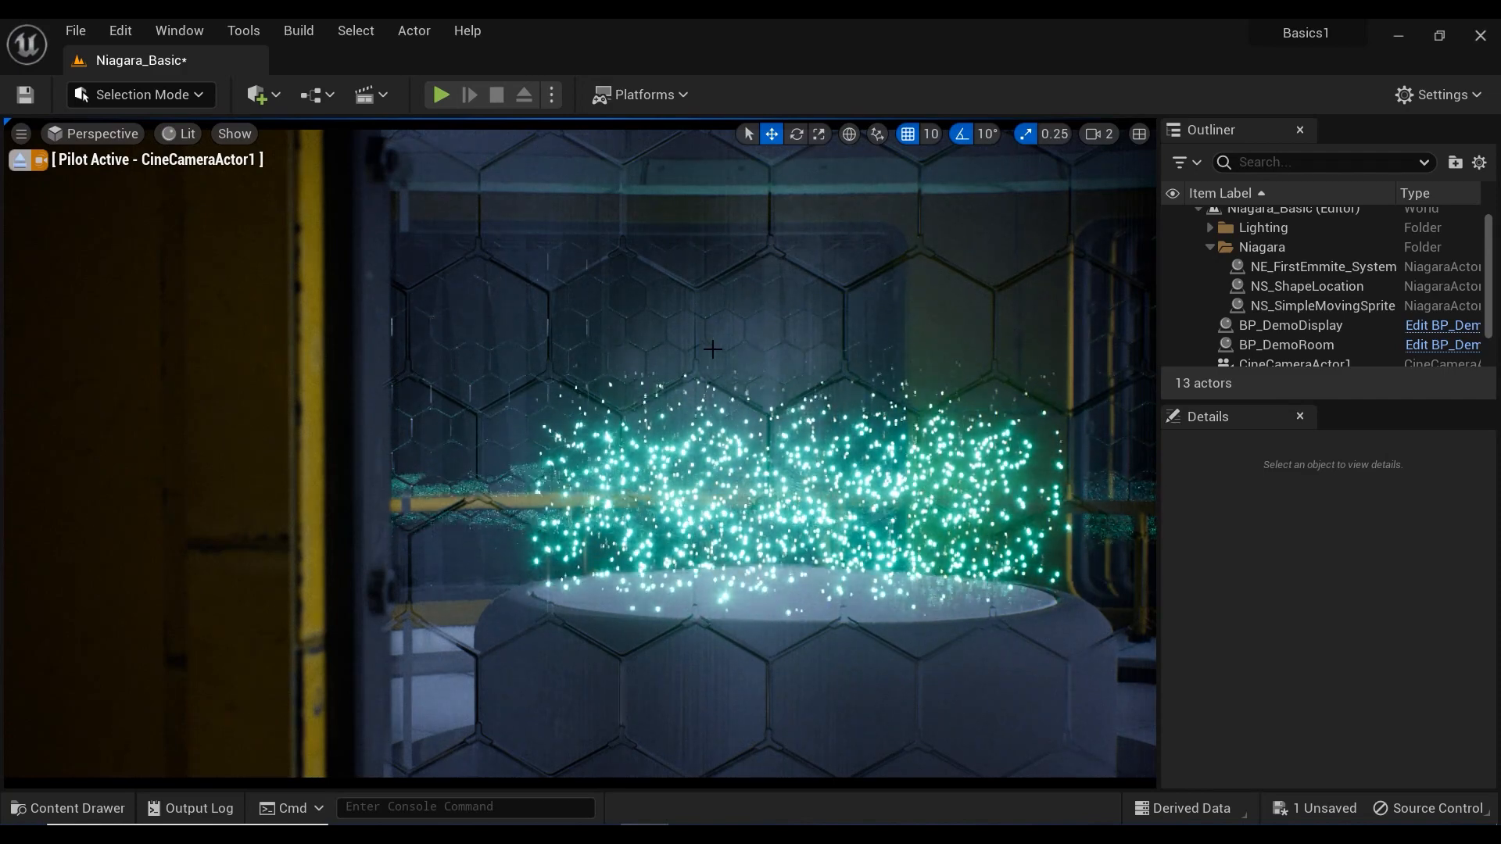
Step: Create a Niagara System in the Content folder from the Simple Sprite Burst emitter template
key("ctrl+space")
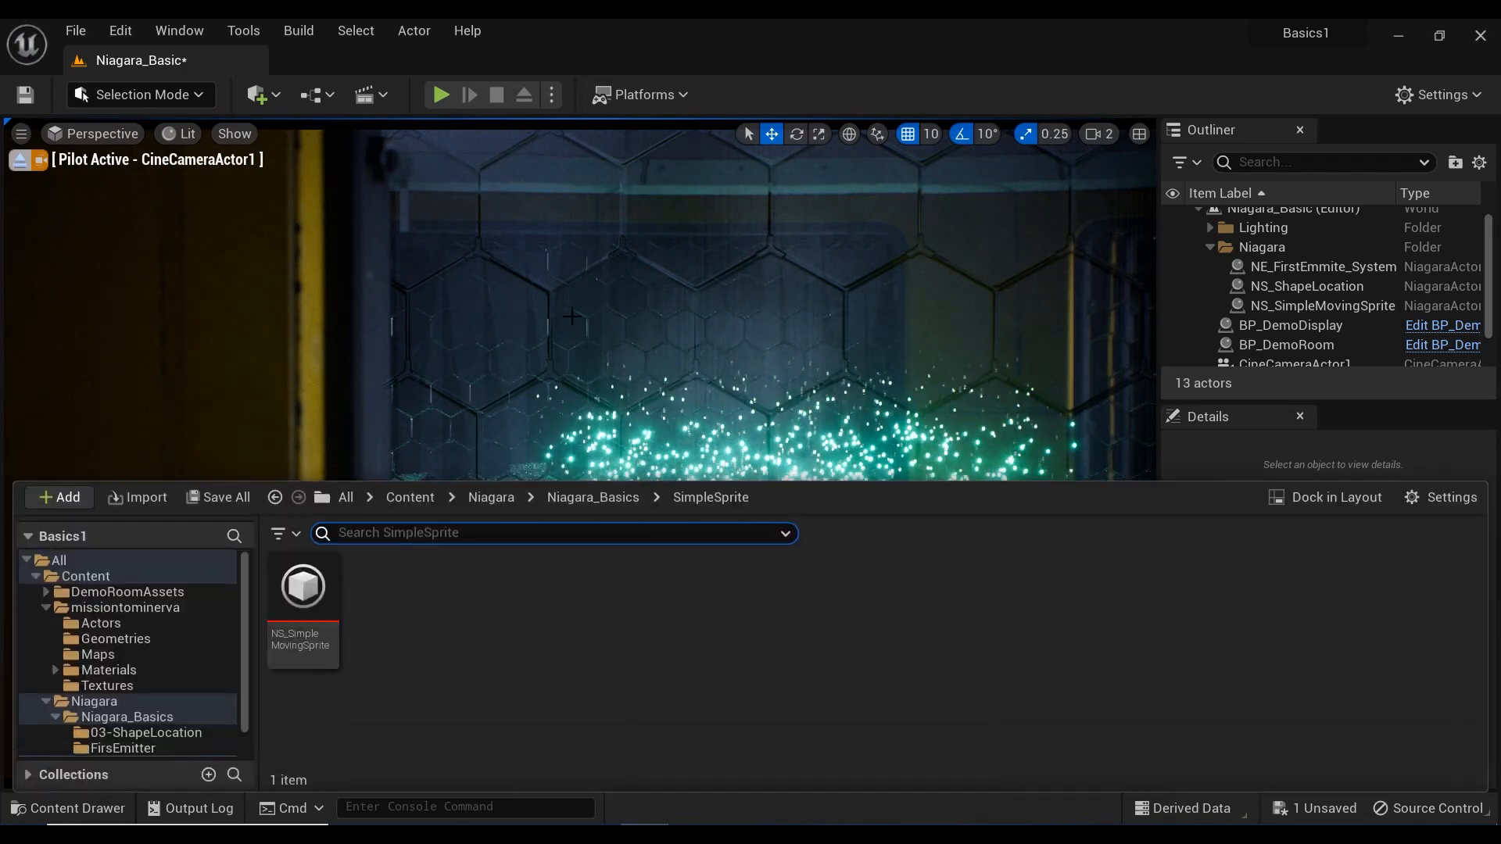
left_click(405, 496)
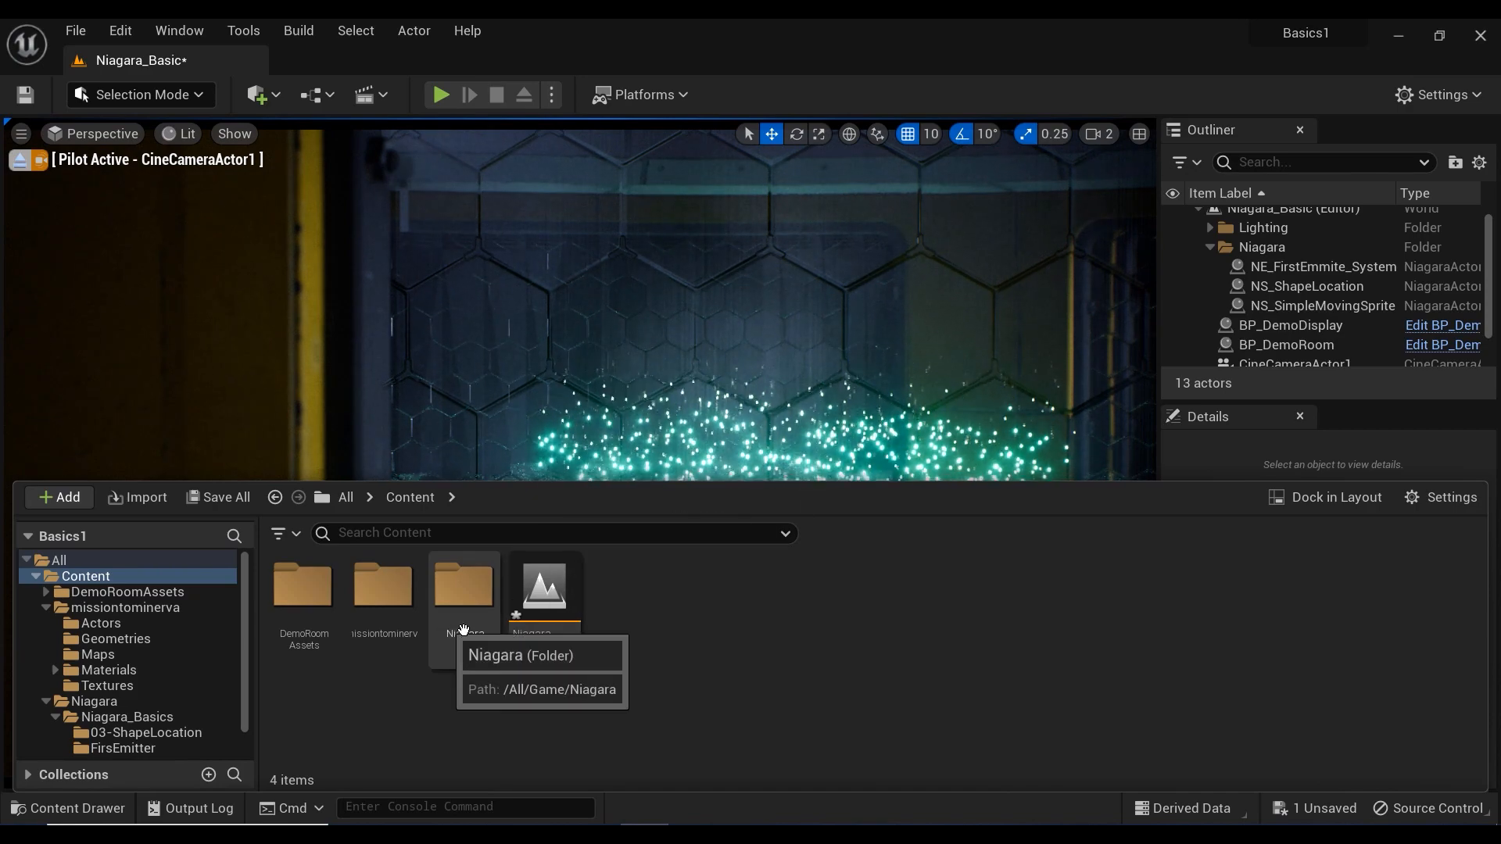
right_click(712, 651)
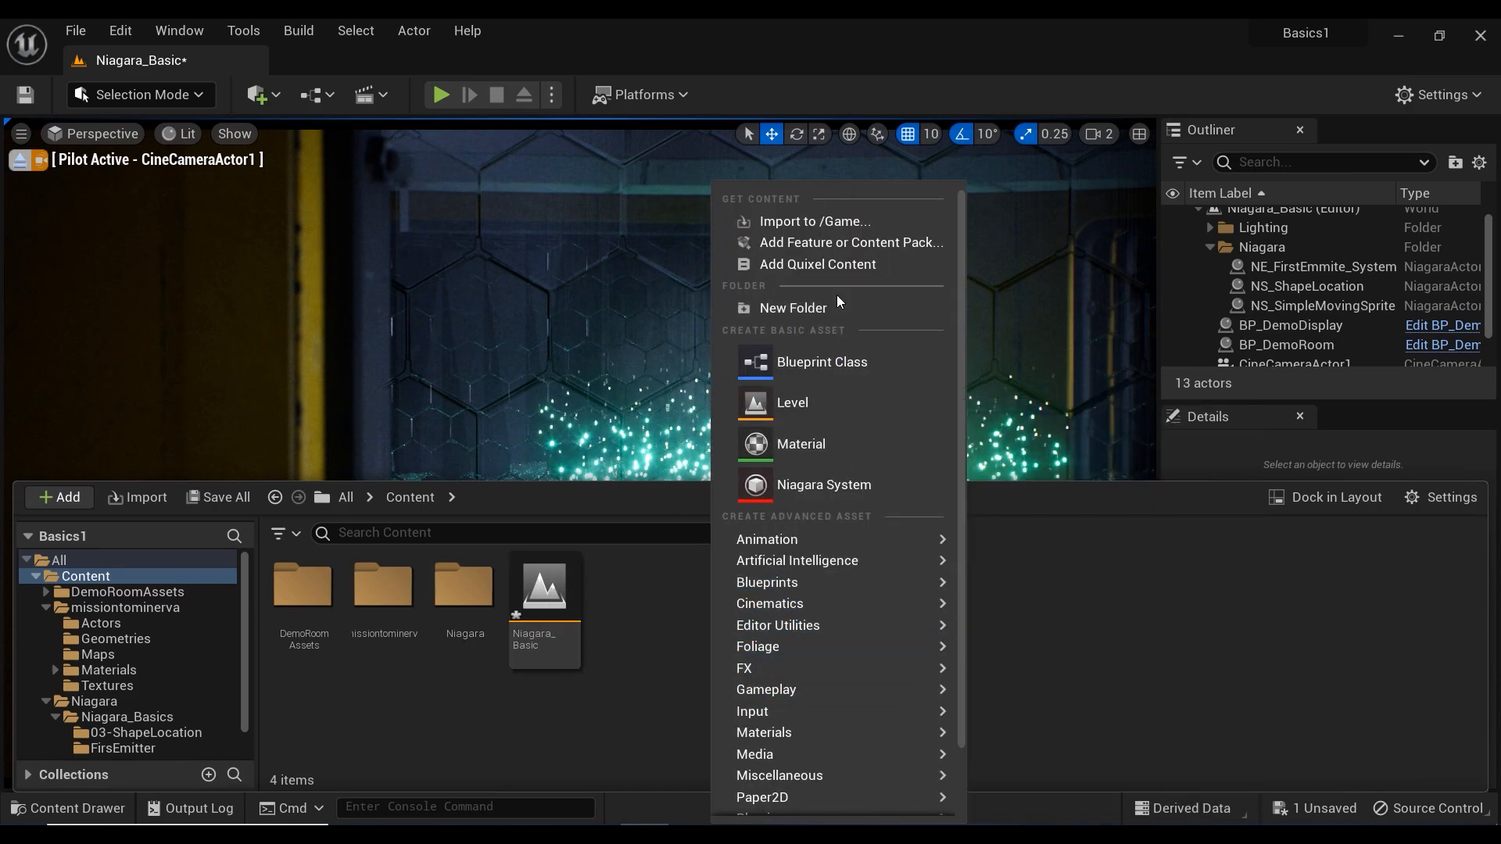
left_click(834, 498)
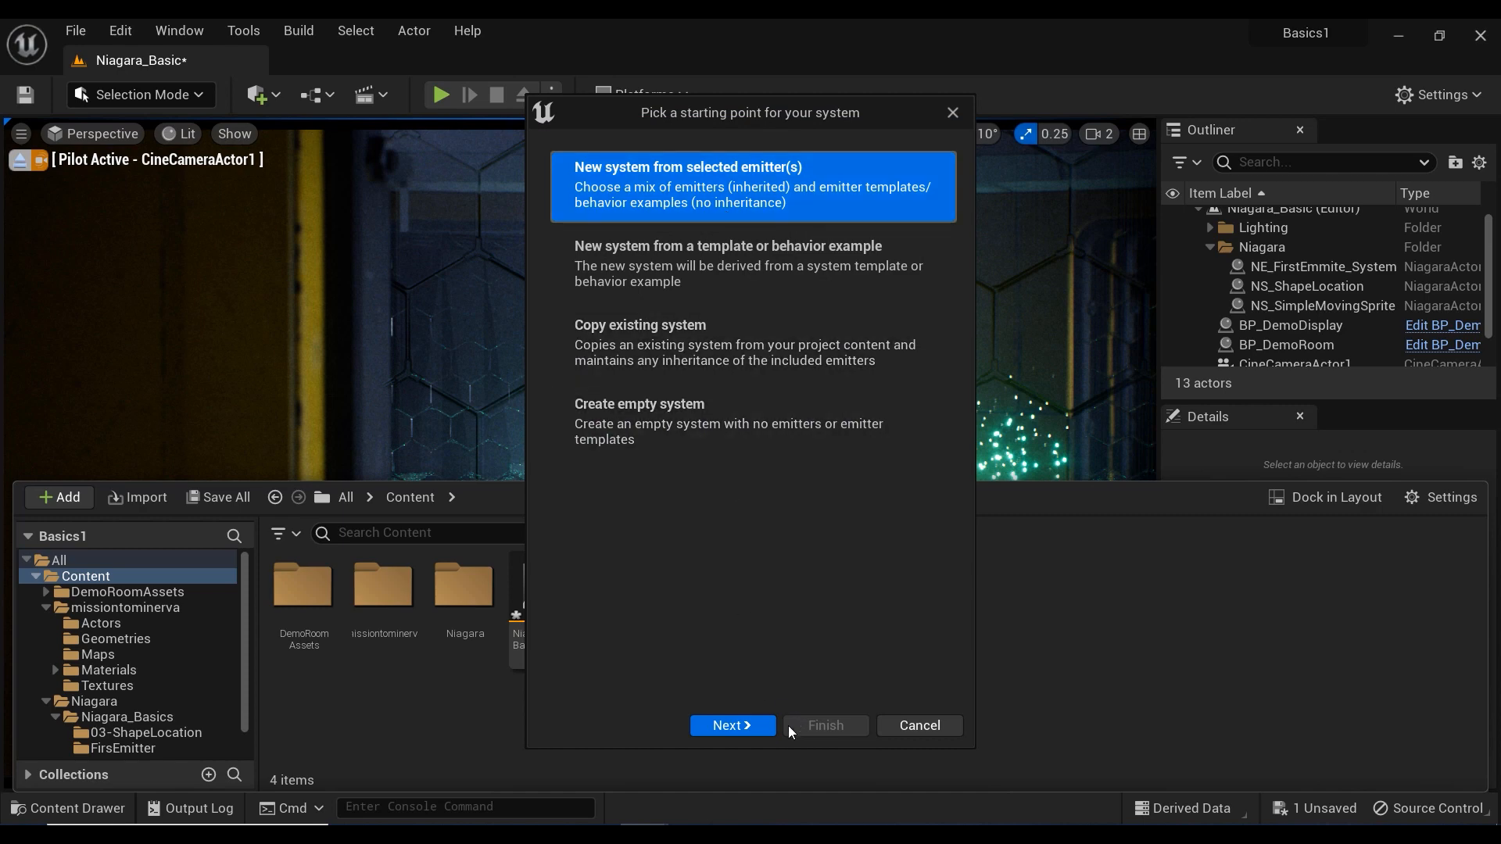
left_click(747, 726)
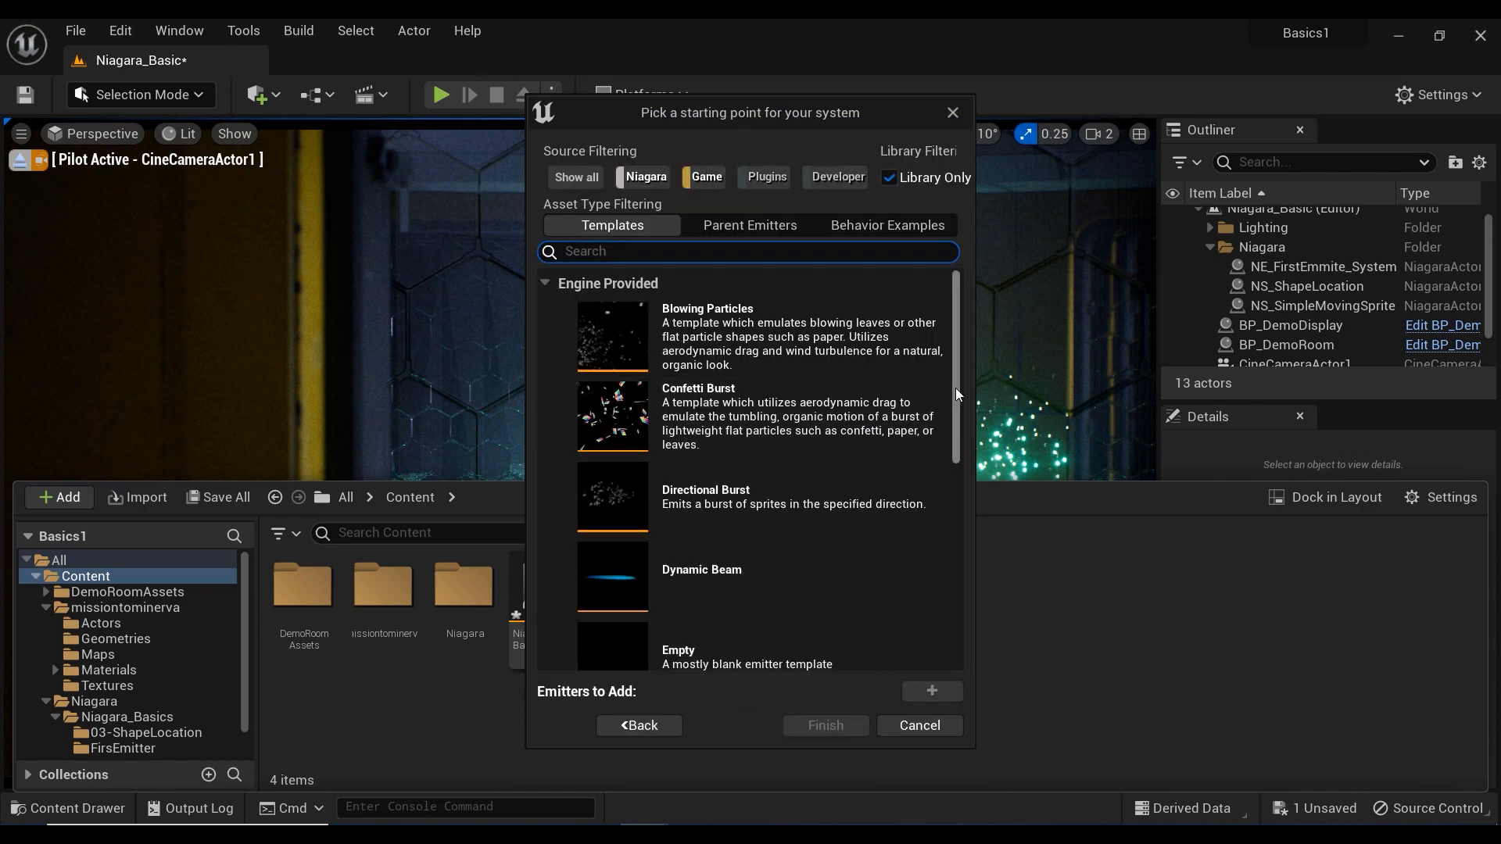
left_click_drag(955, 388, 954, 590)
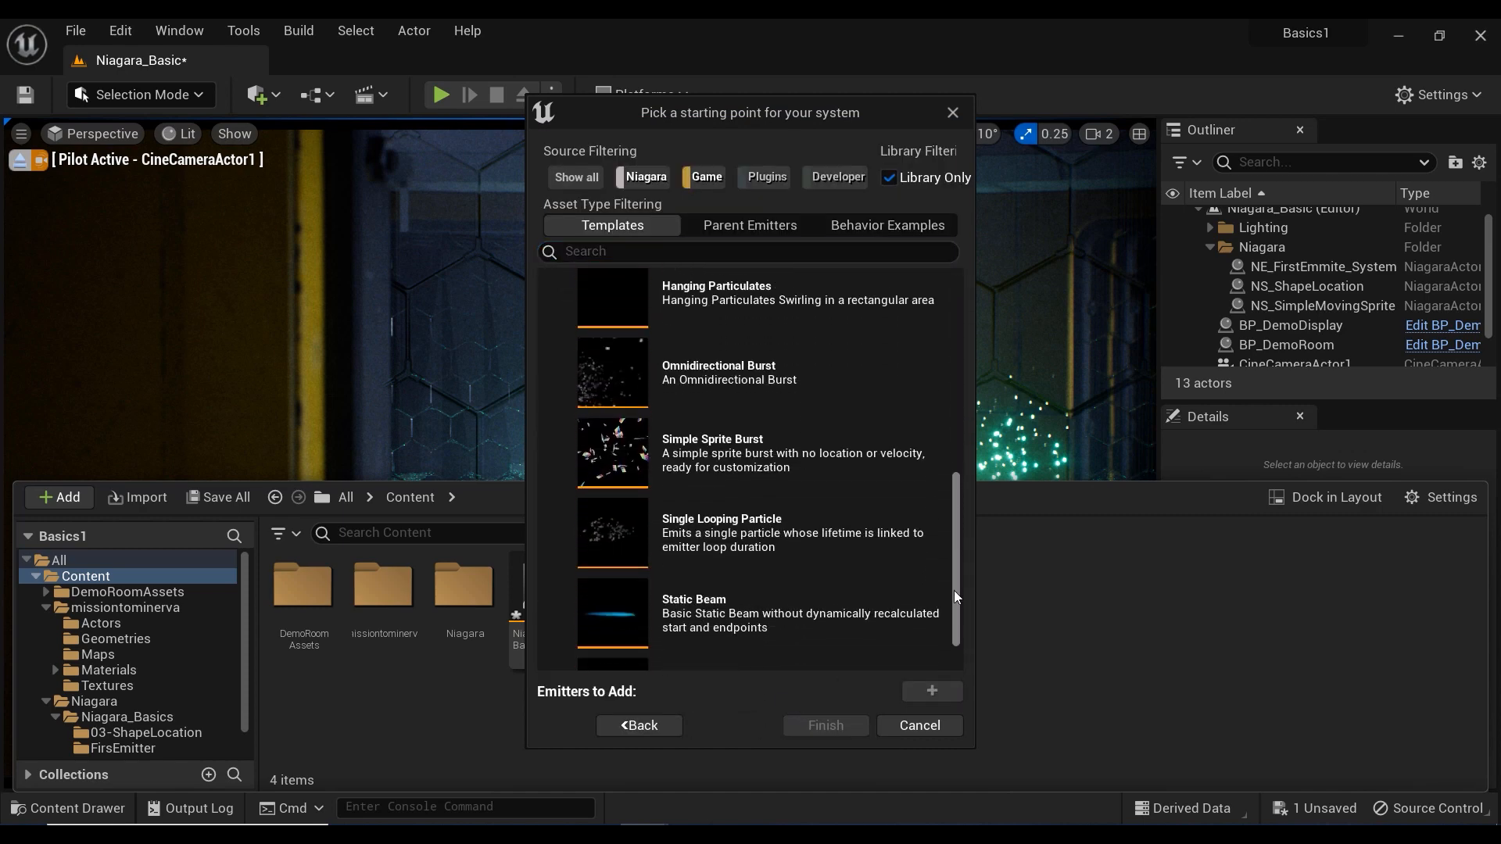
left_click(847, 444)
left_click(930, 691)
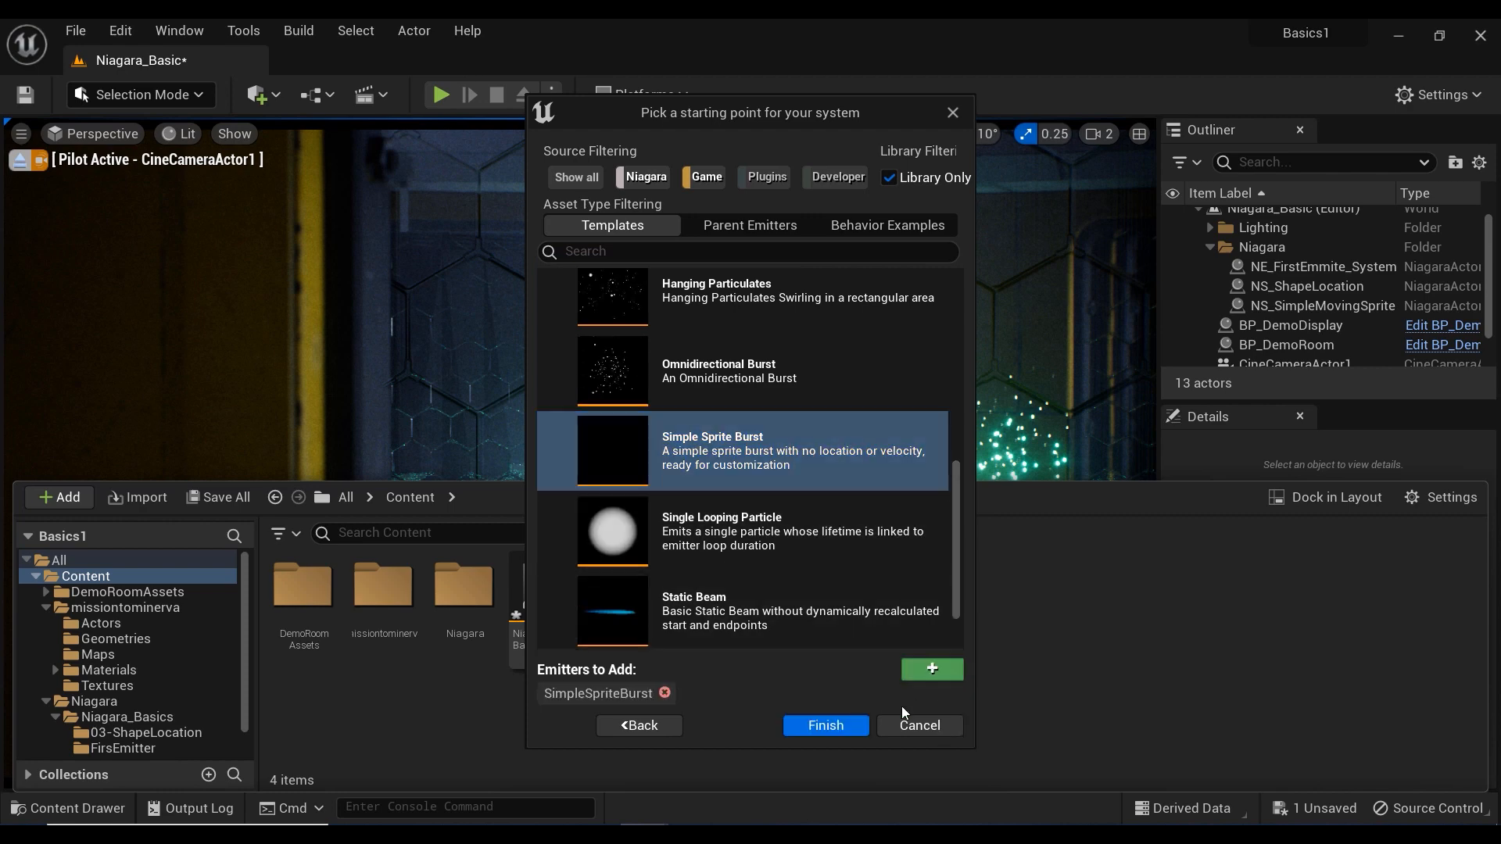
left_click(822, 727)
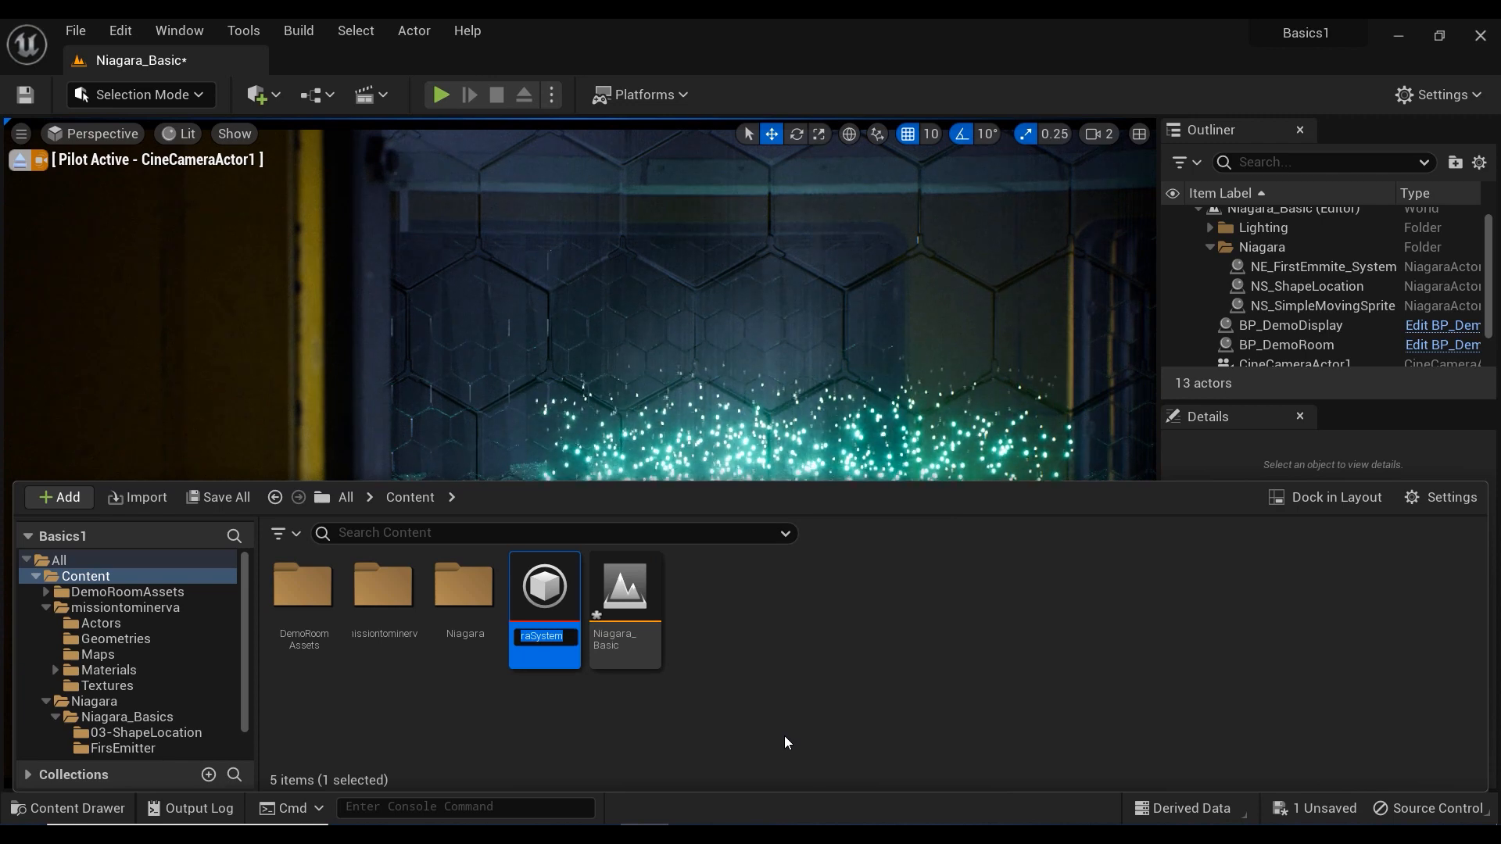
Step: Name the new Niagara system NS_Test and open it for editing
type("NS_")
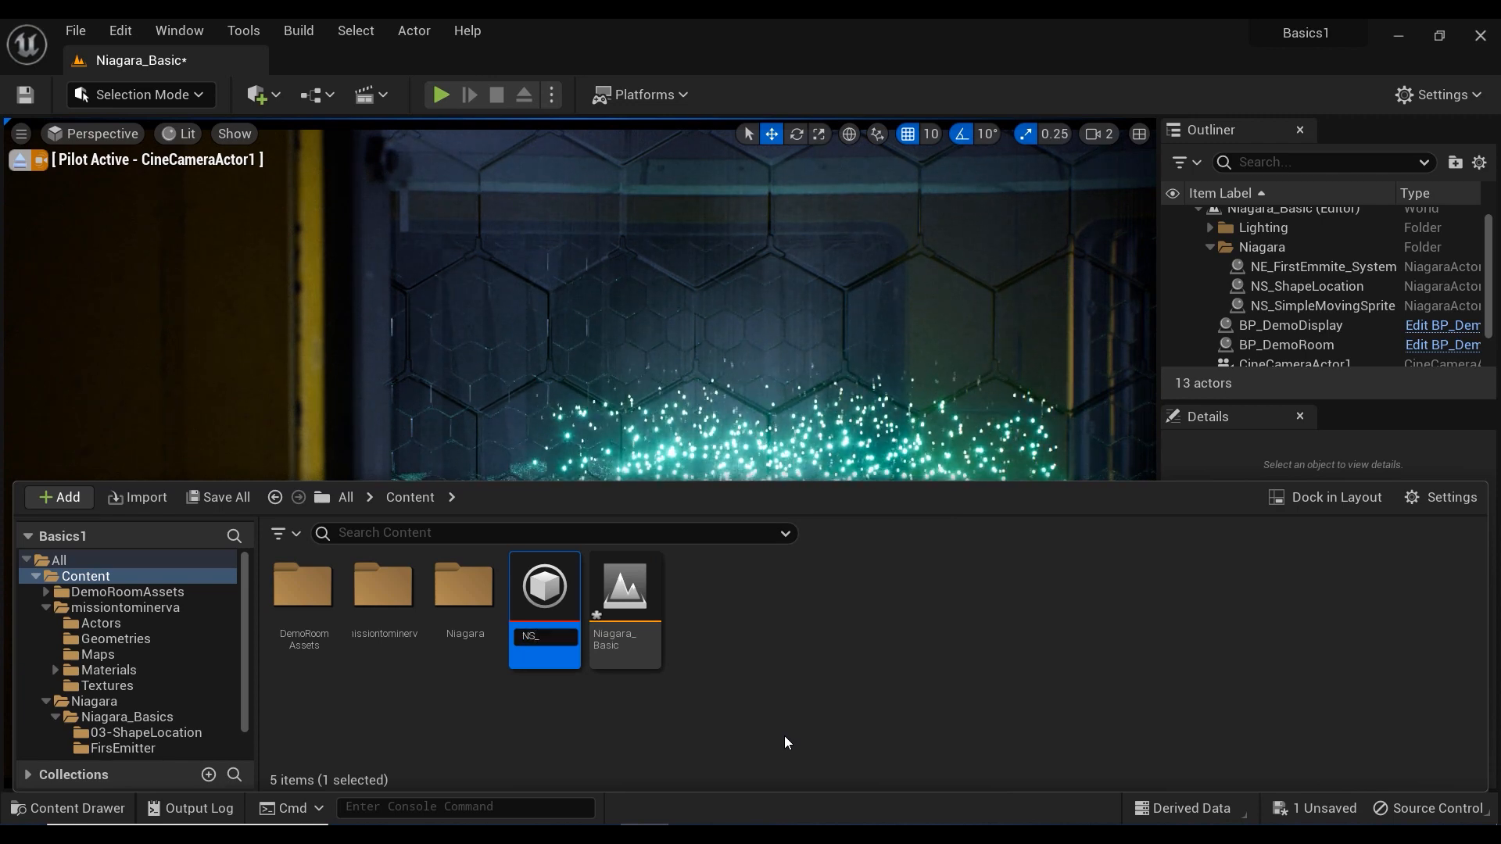
type("Test")
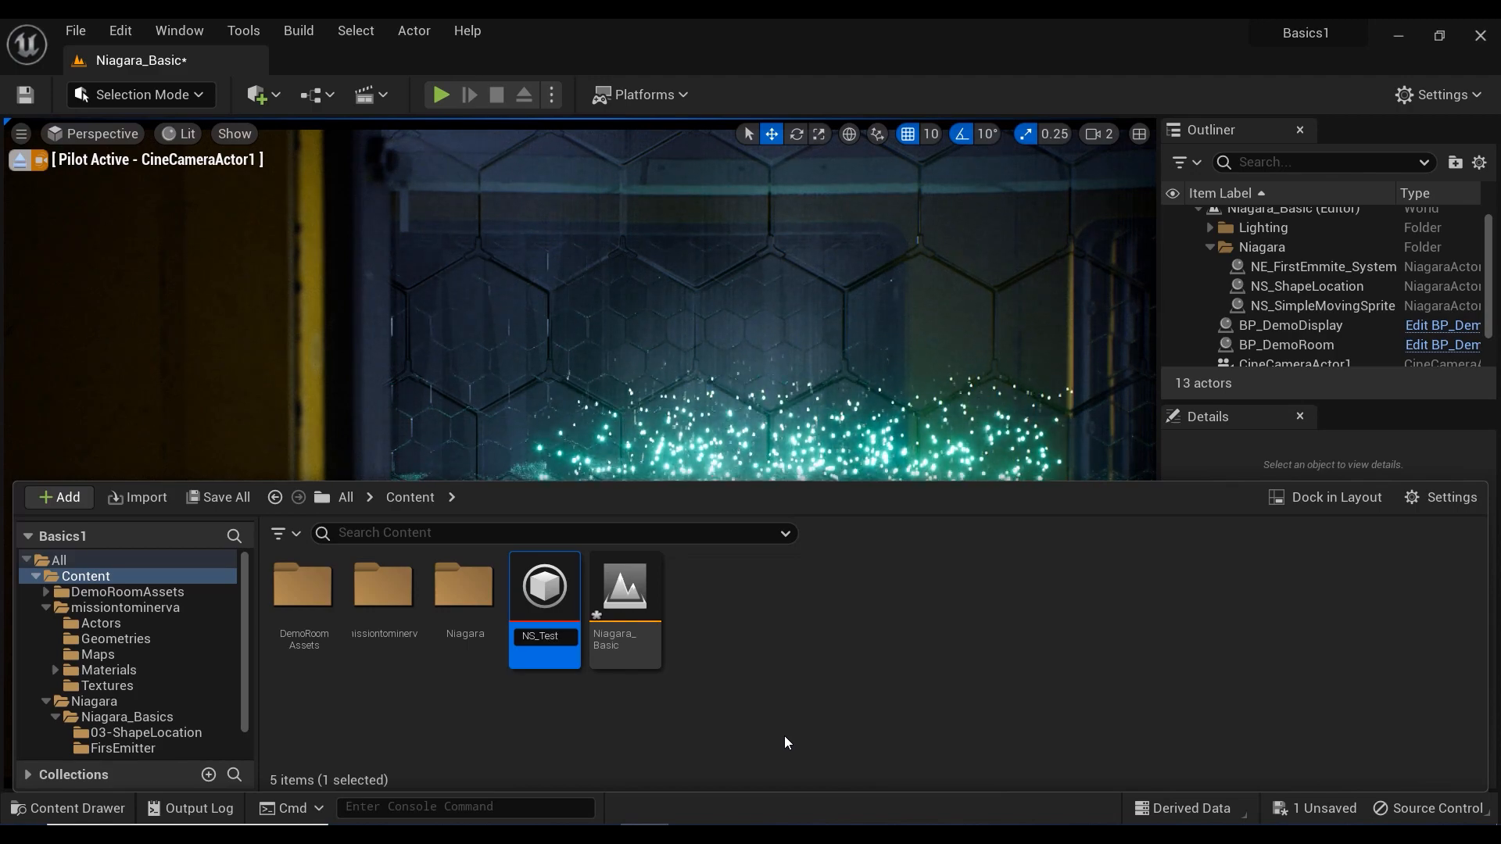
key("Return")
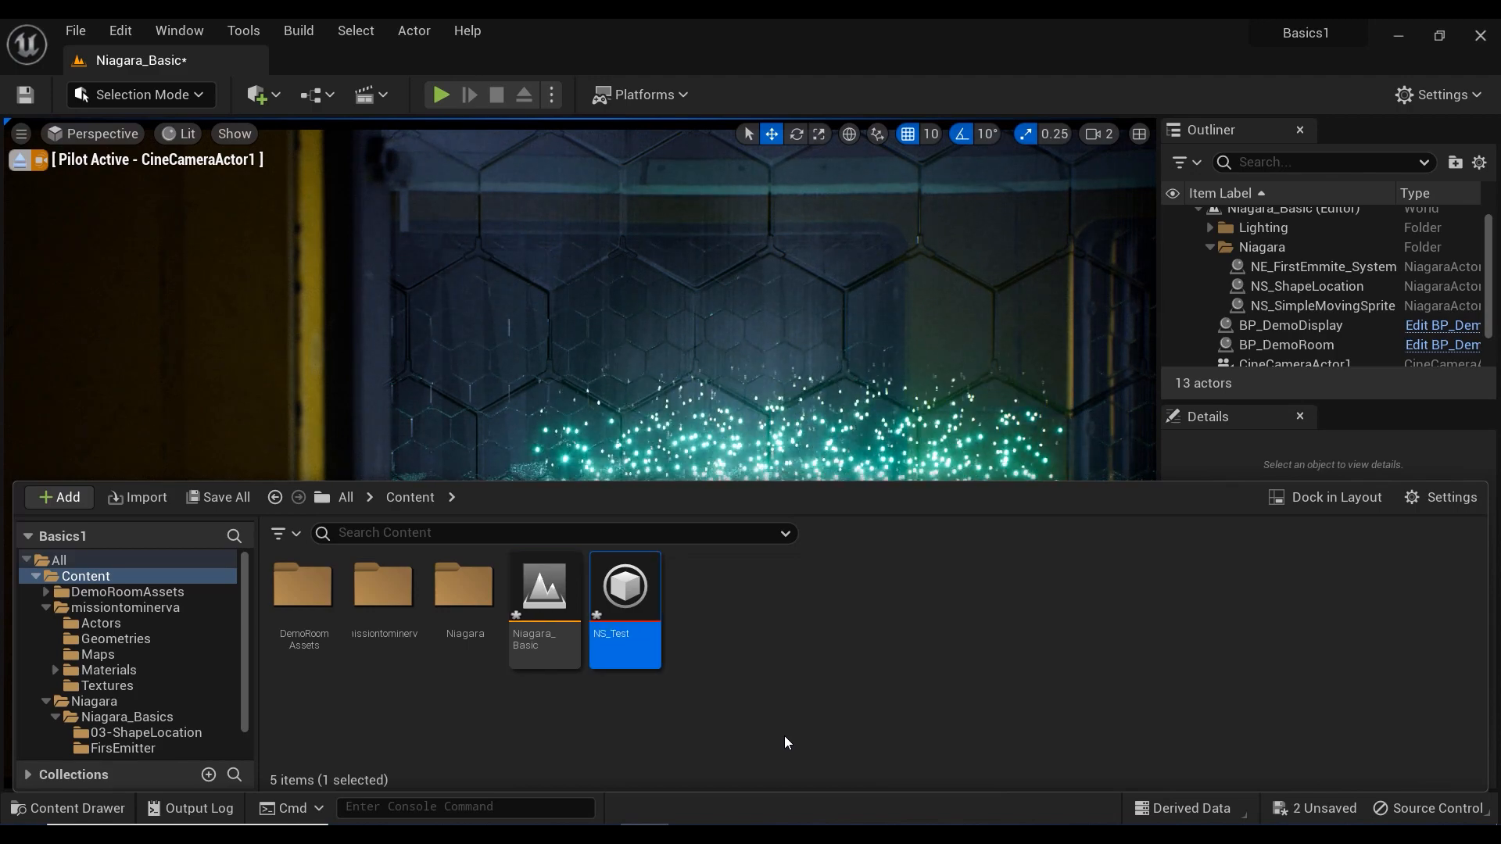
double_click(625, 588)
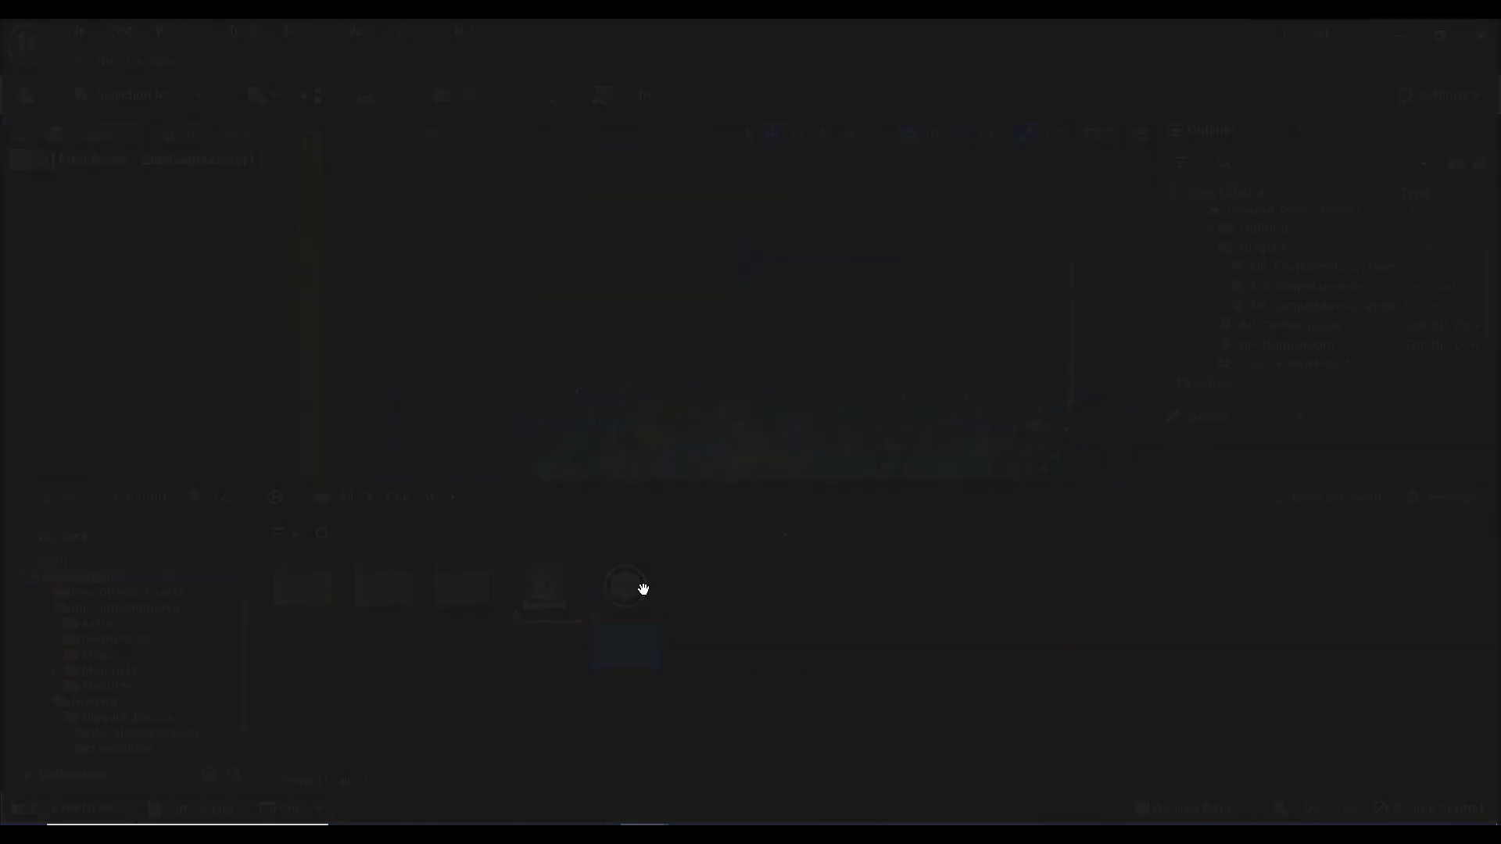
Step: Collapse the Emitter Update, Particle Spawn, Particle Update and Render groups of the SimpleSpriteBurst emitter
right_click_drag(710, 386, 610, 379)
scroll(623, 405, "down", 1)
left_click(660, 290)
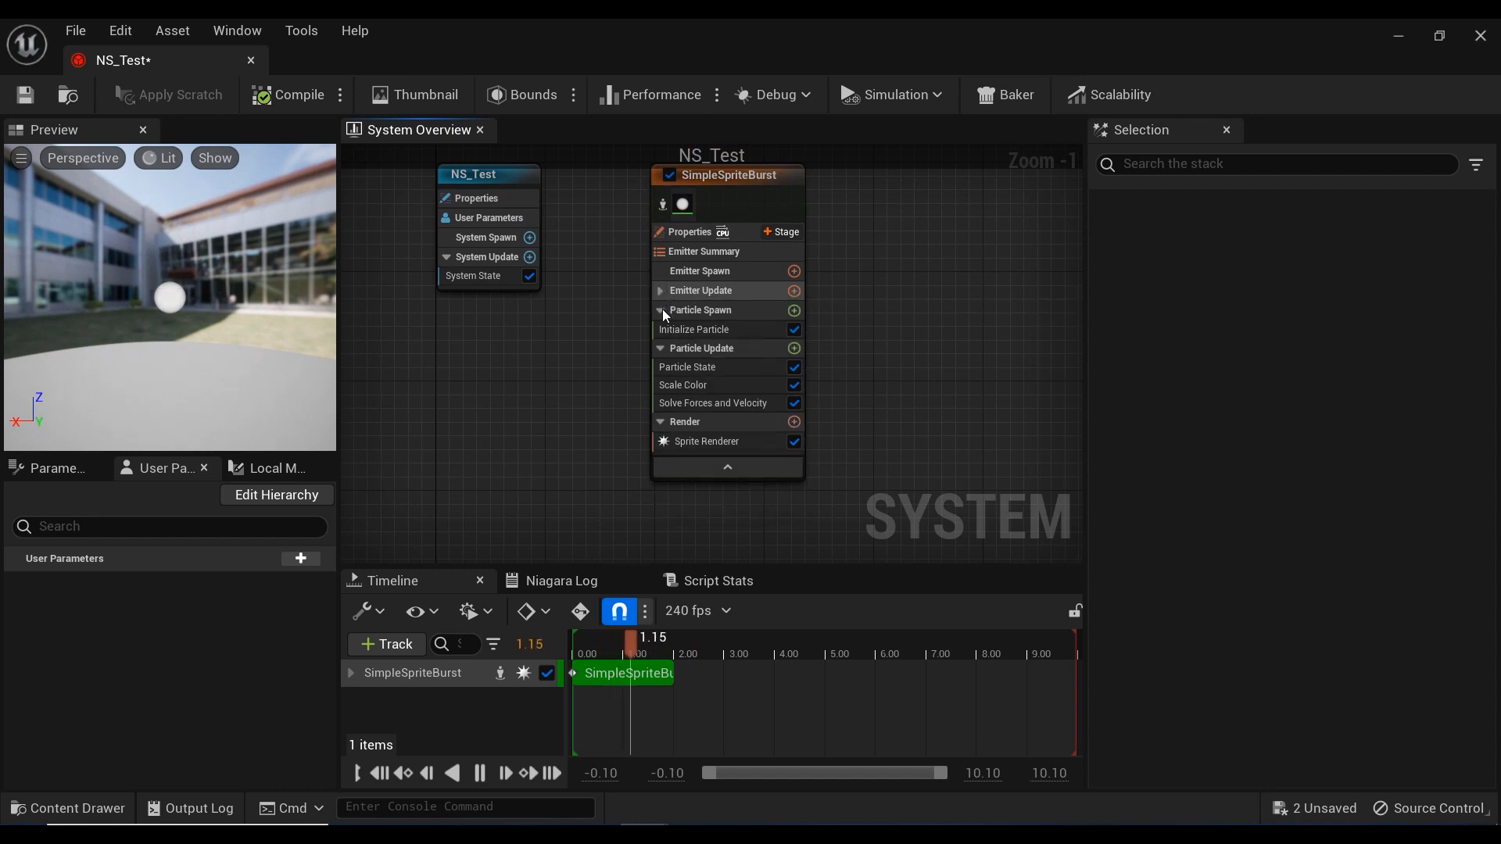
left_click(660, 310)
left_click(660, 331)
left_click(660, 350)
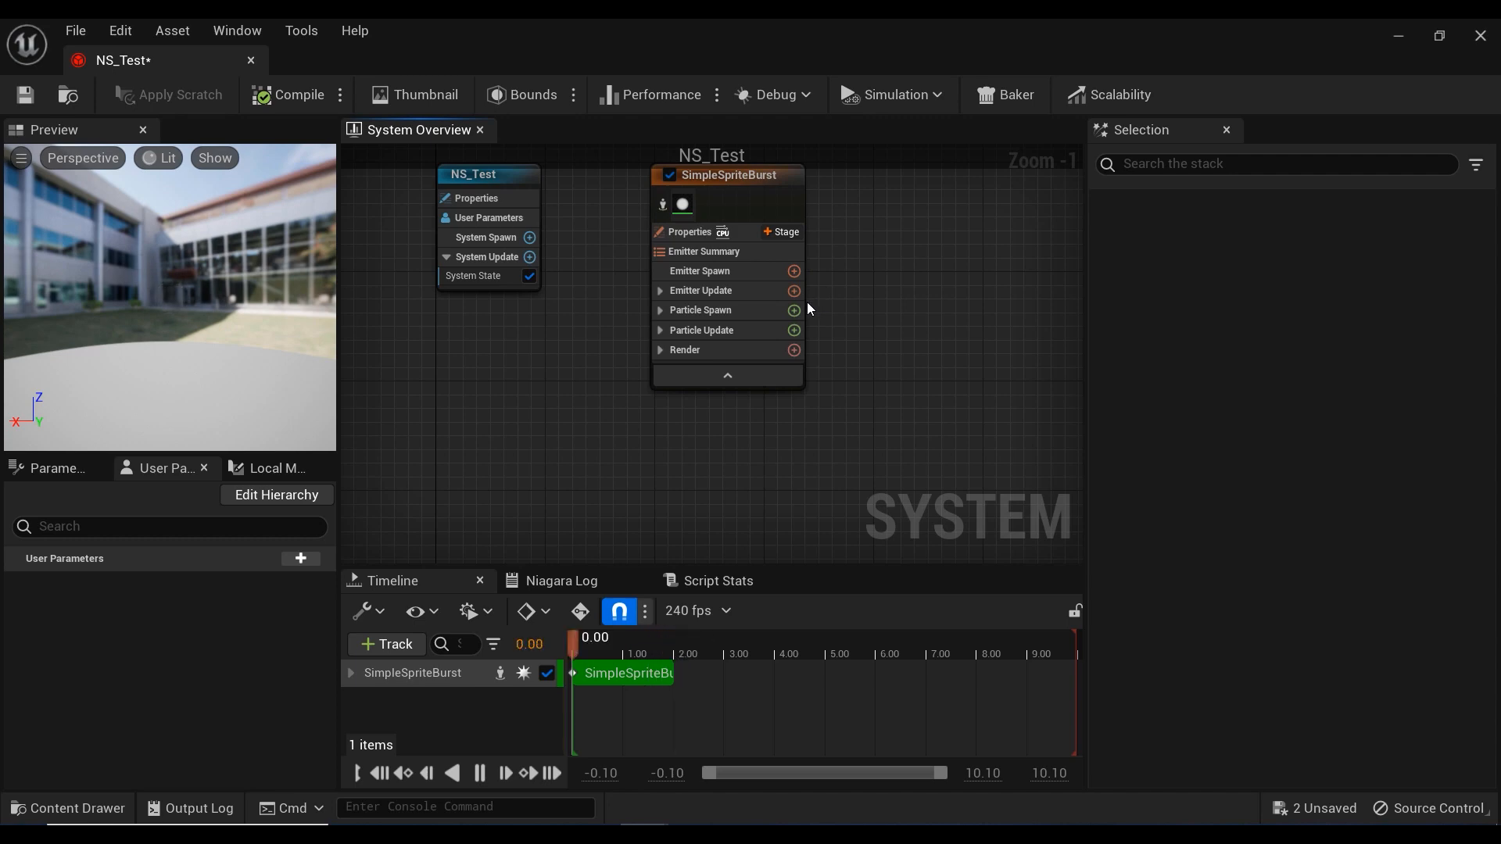
Step: Expand the emitter's Render and Emitter Update groups and set the Emitter State's Loop Behavior to Infinite
right_click_drag(809, 309, 769, 356)
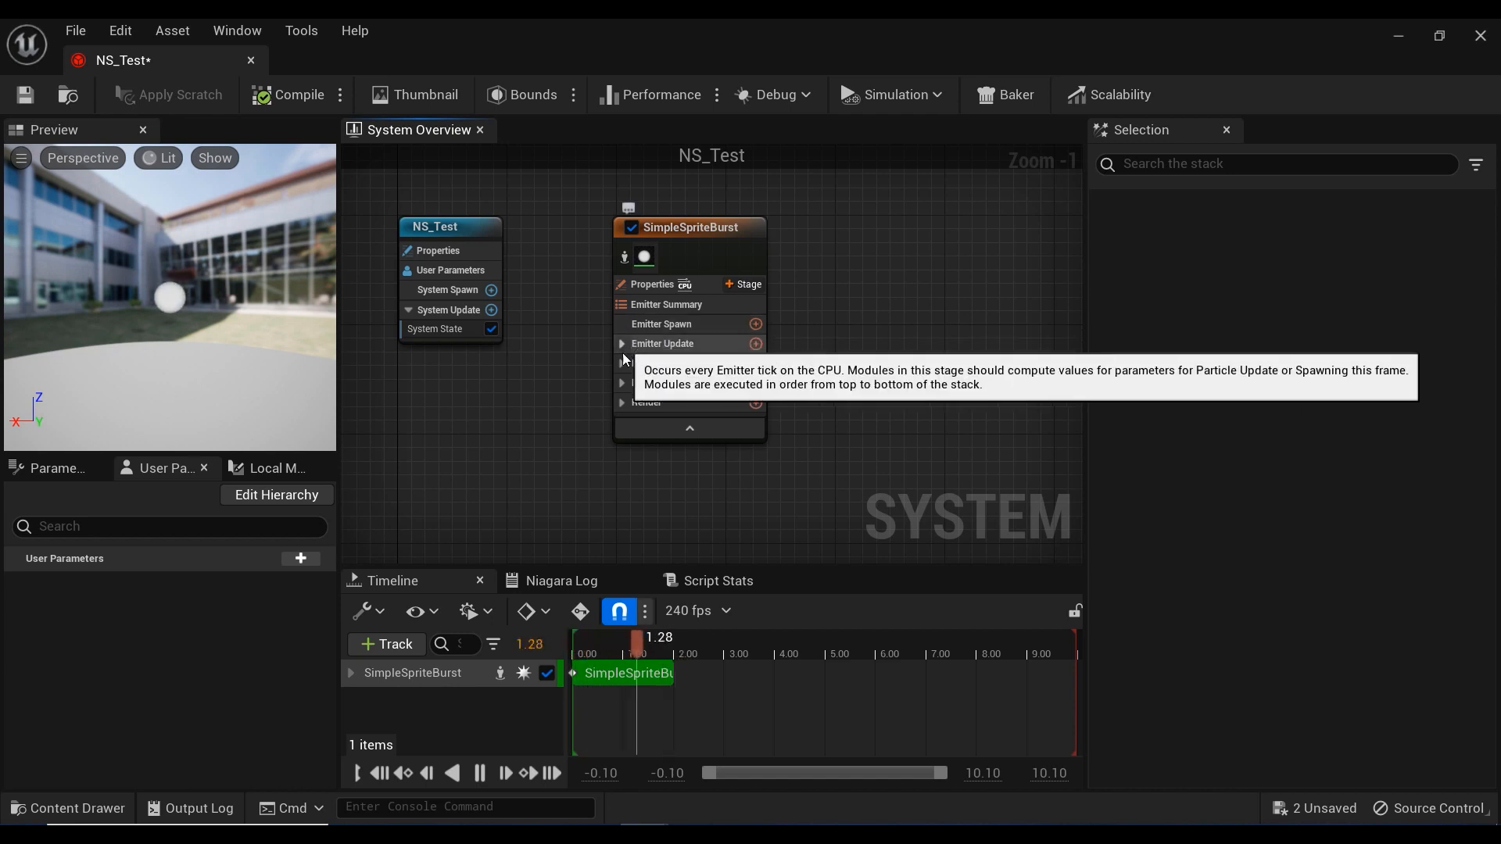
left_click(623, 403)
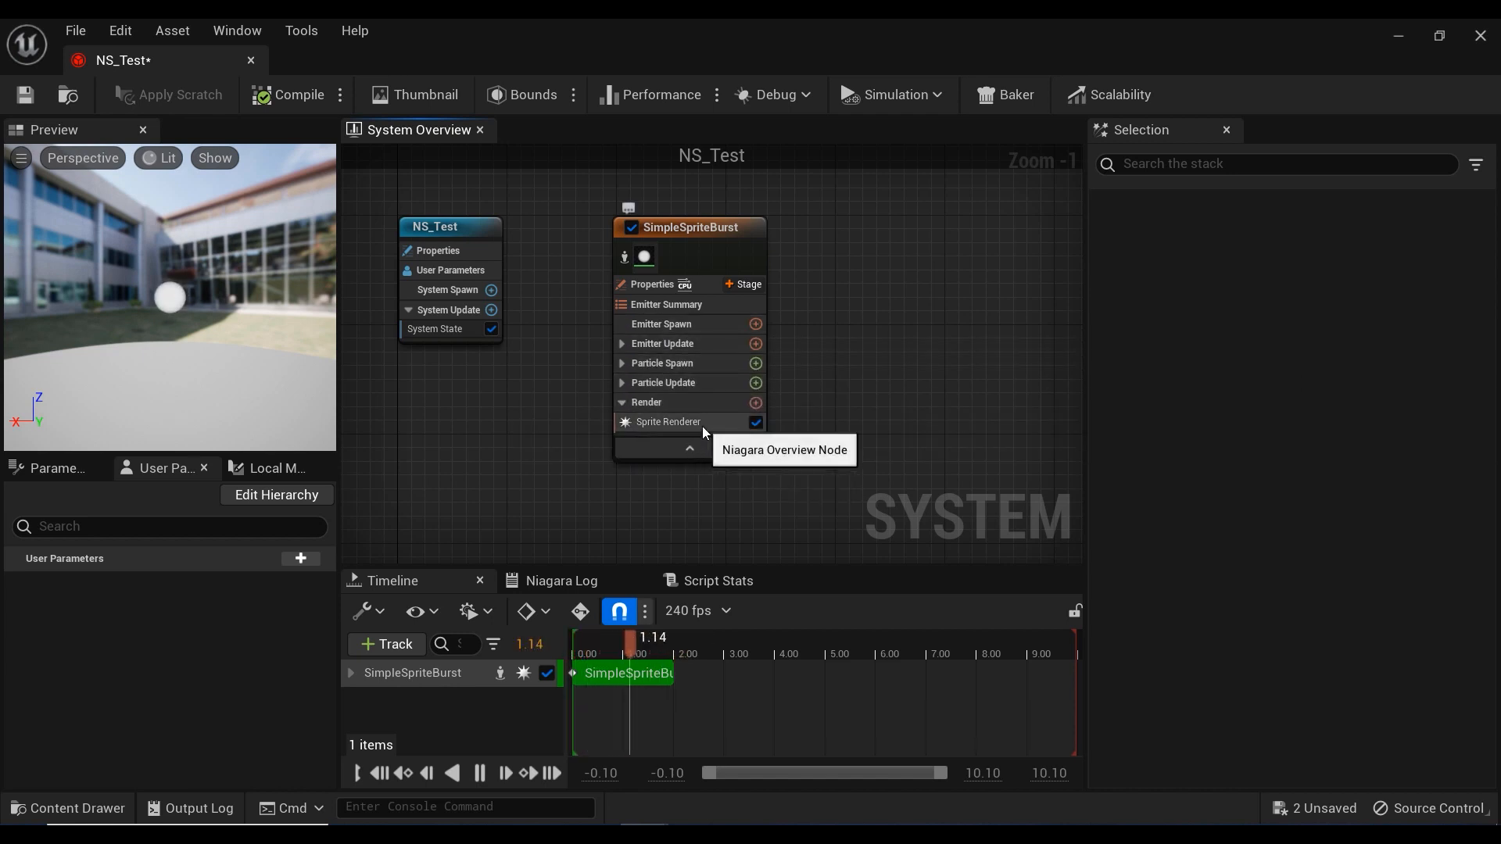
left_click(623, 346)
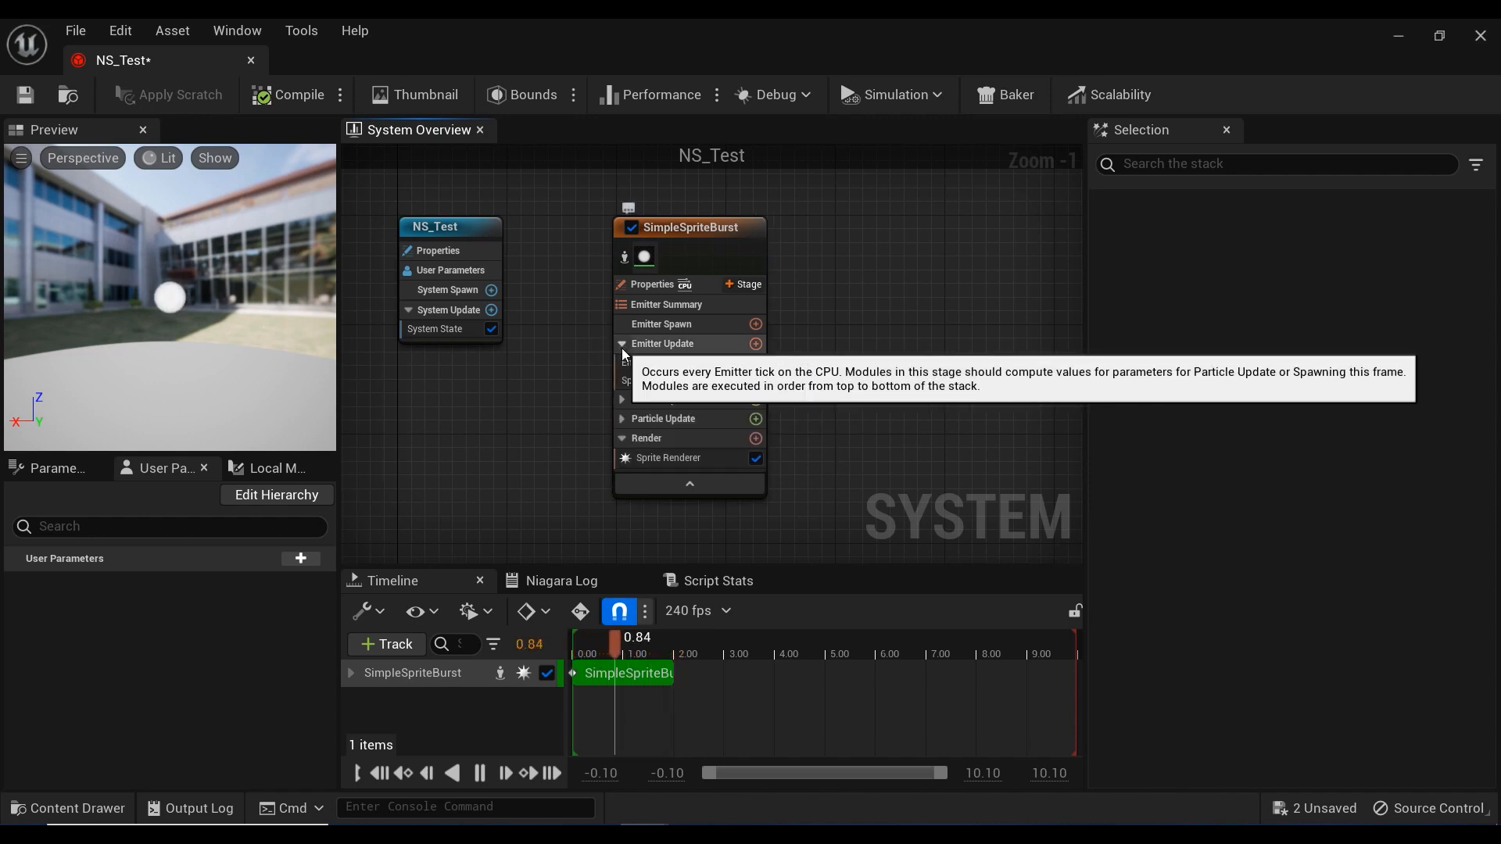
left_click(727, 364)
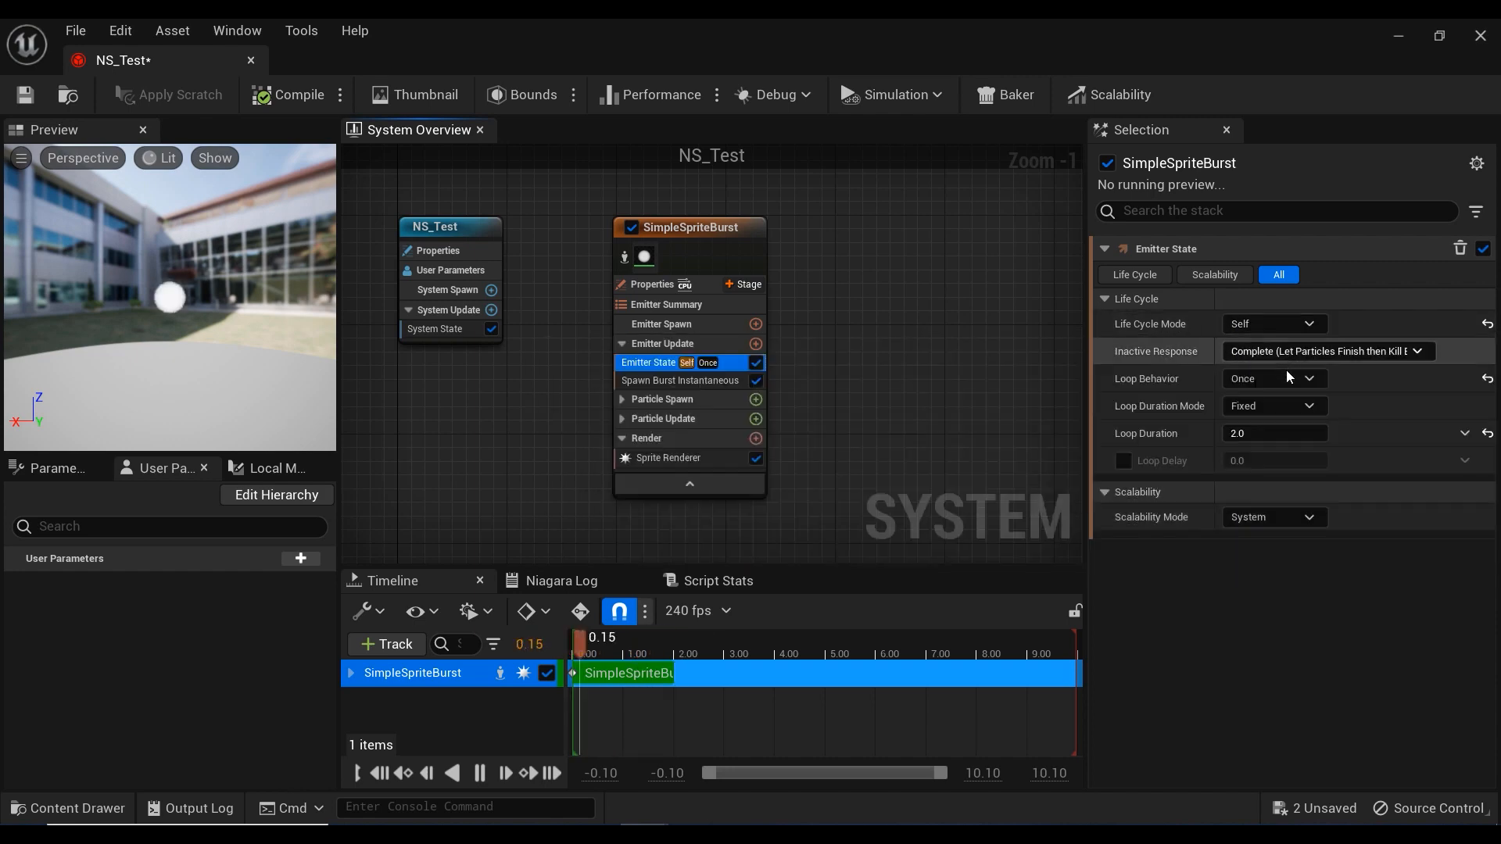
left_click(1294, 382)
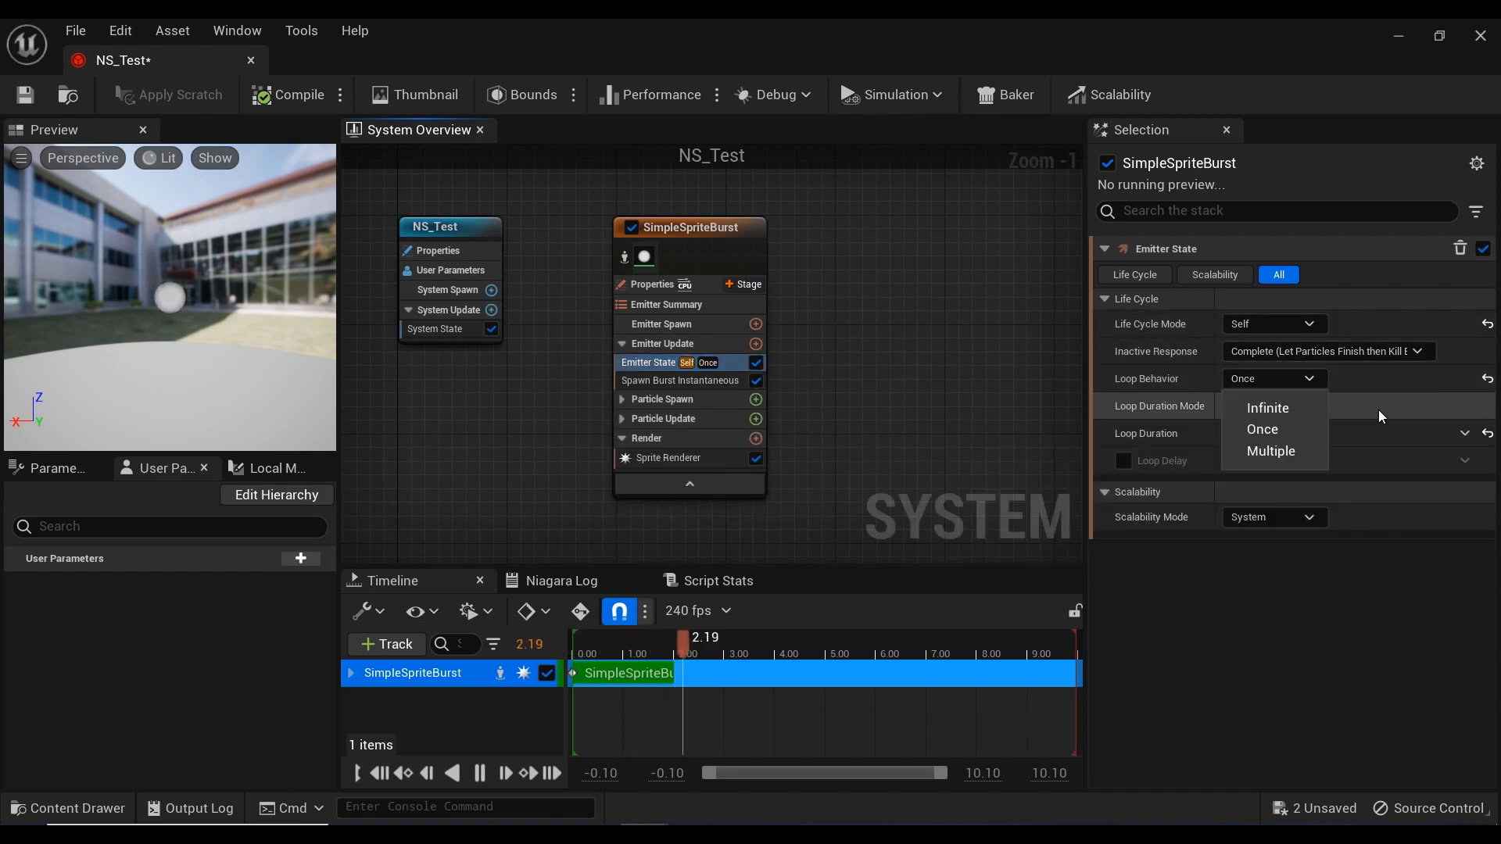
left_click(1291, 414)
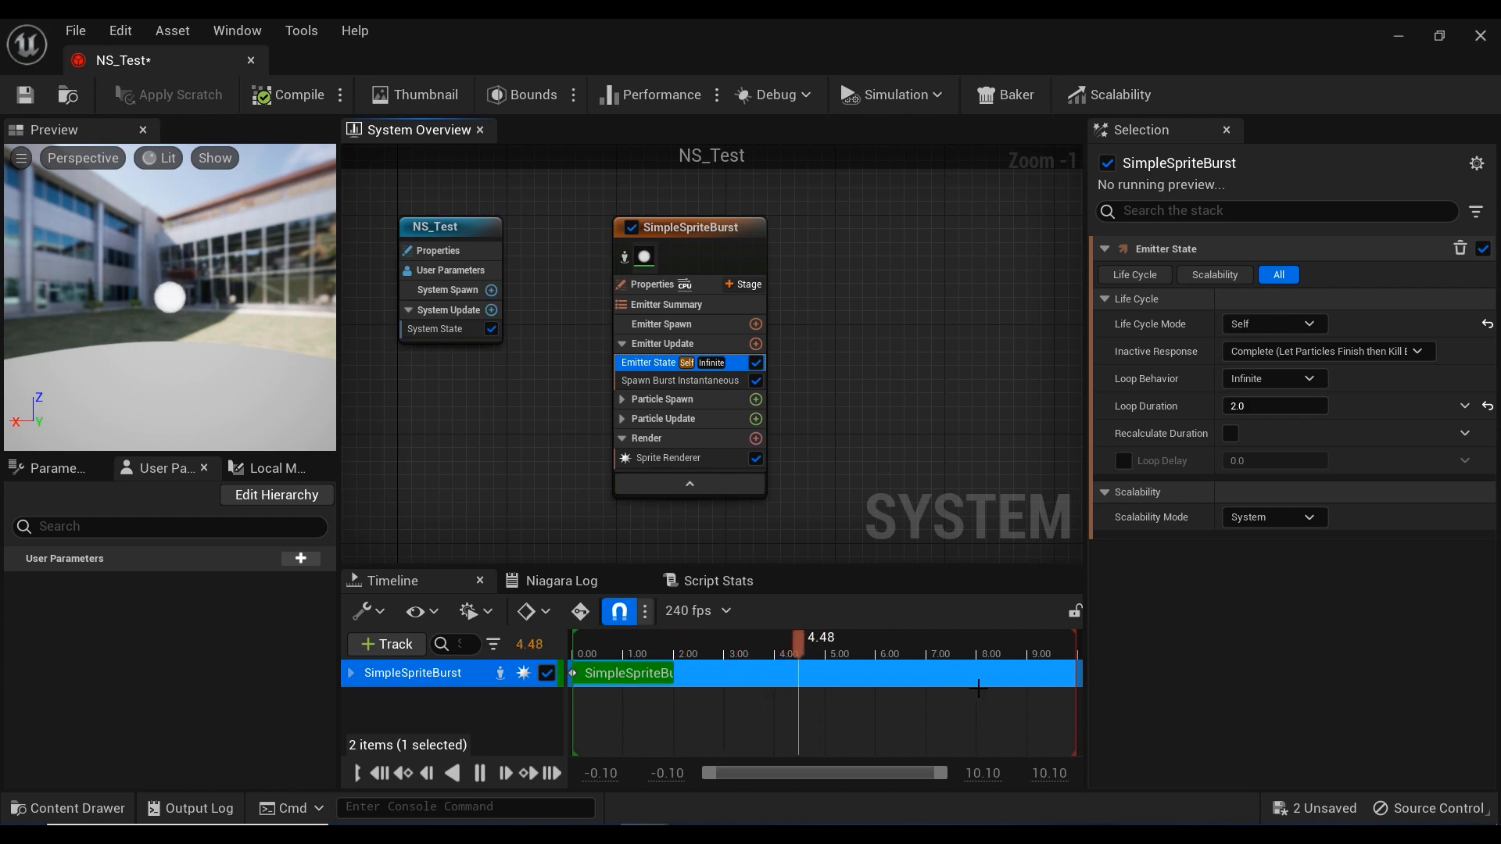
Step: Try a Loop Duration of 5.0 in the Emitter State and return it to 2.0
left_click(1261, 407)
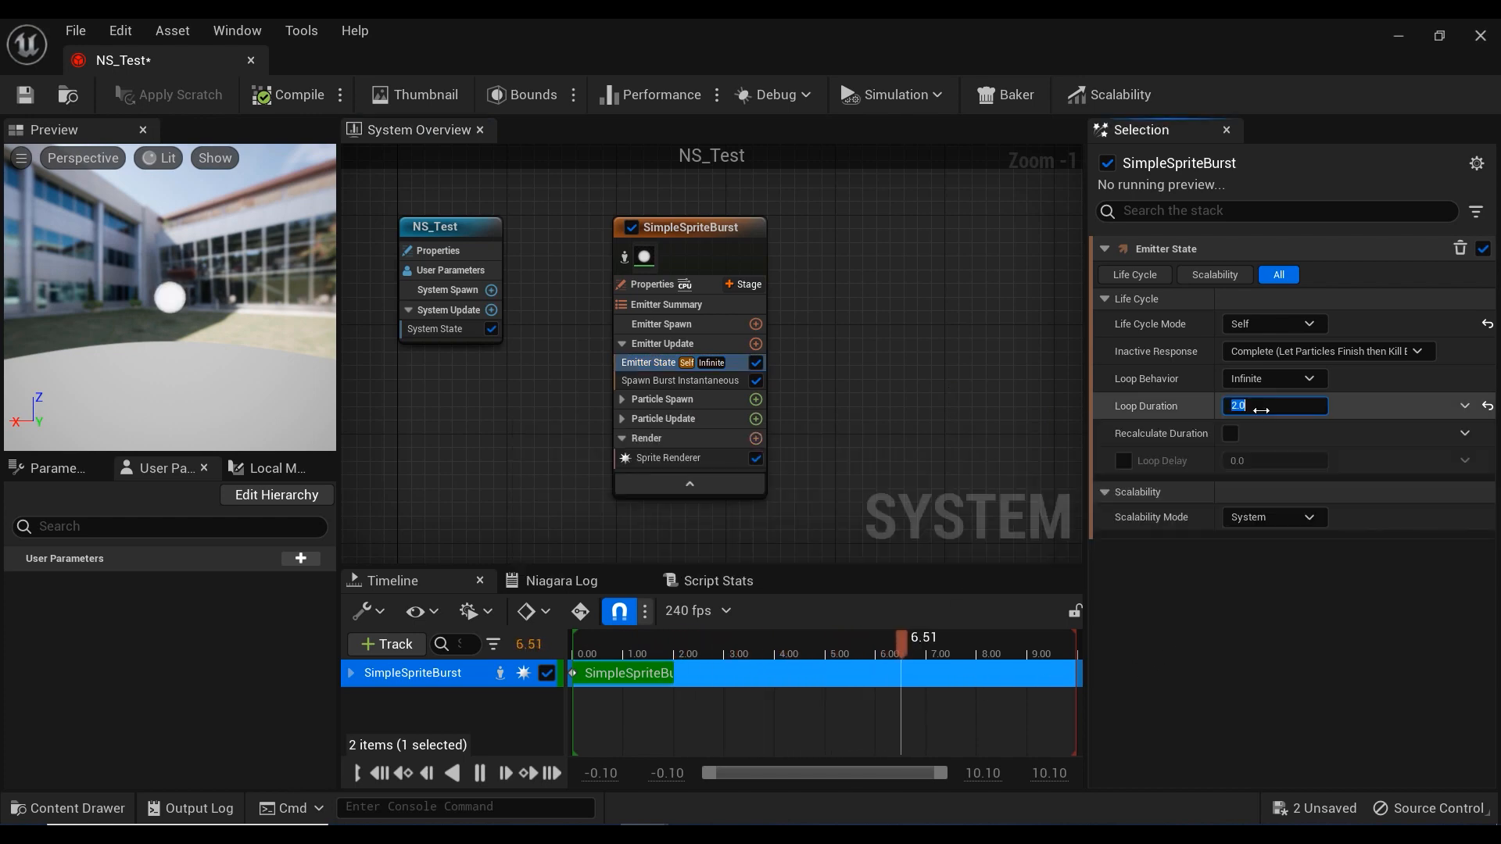
type("5")
key("Return")
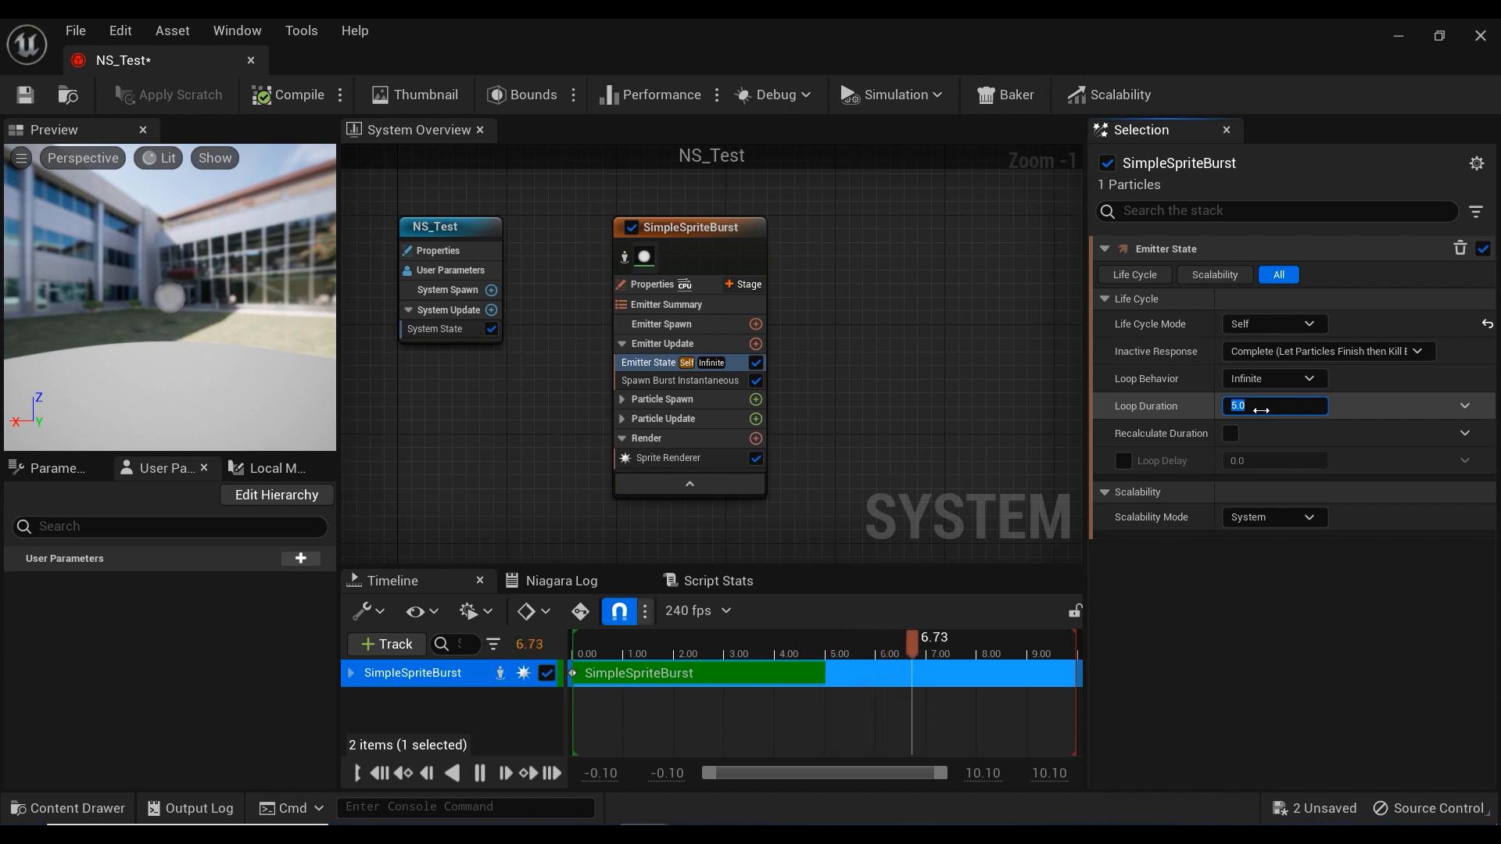
type("2")
key("Return")
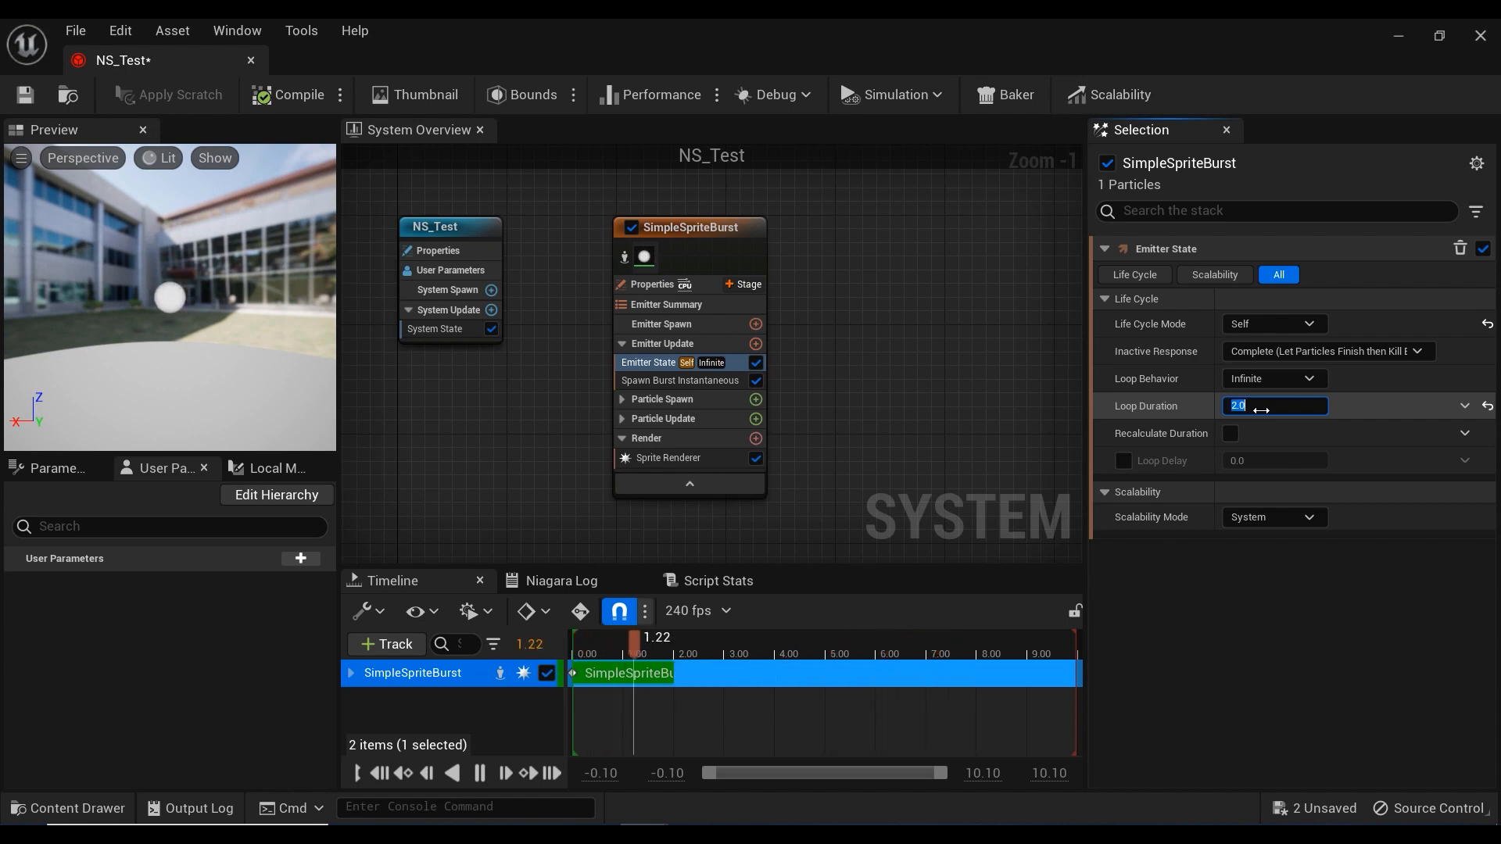
left_click(939, 410)
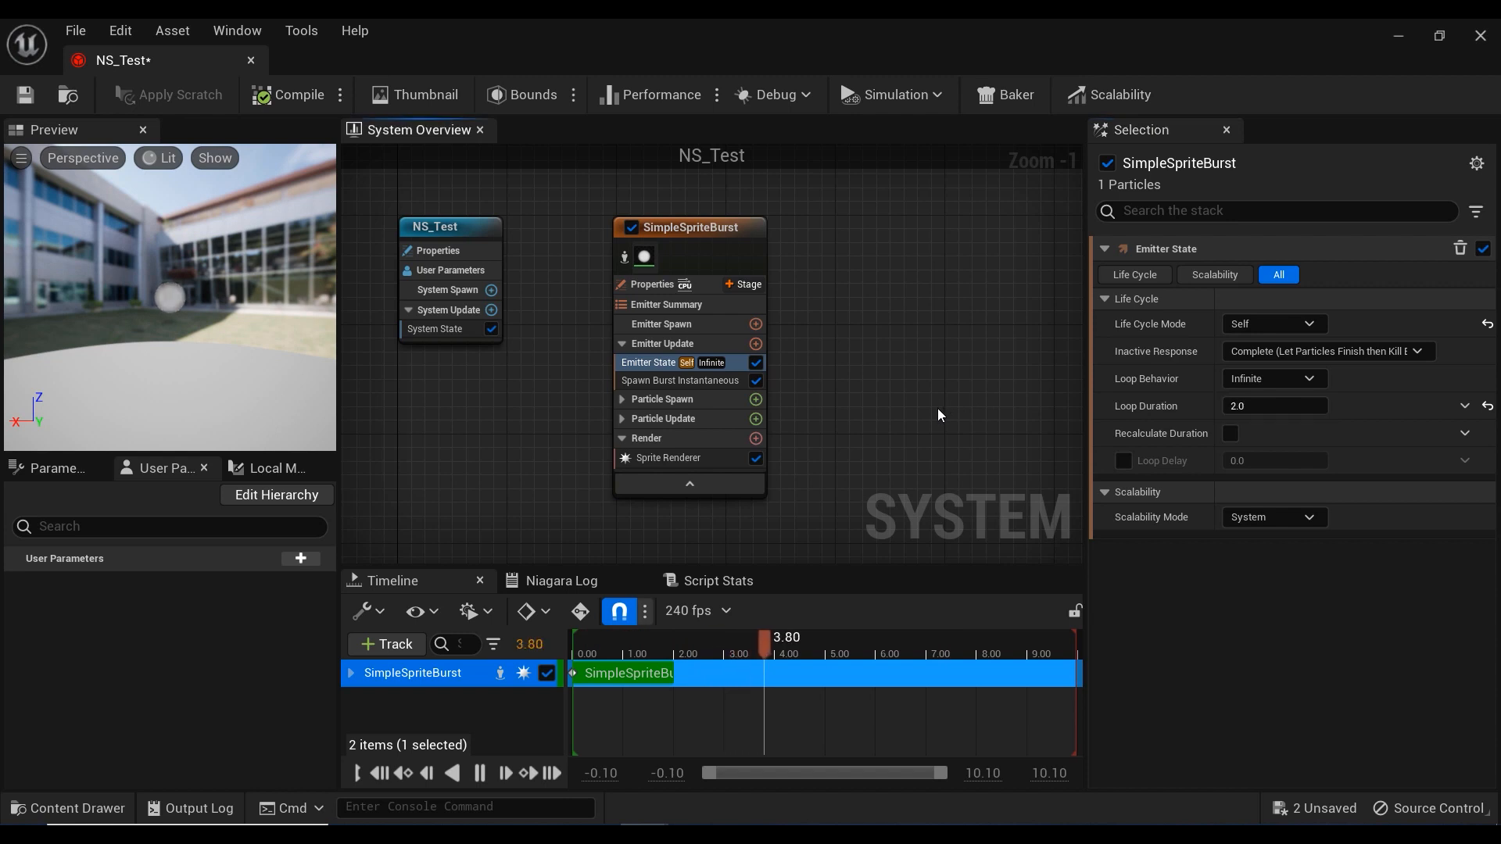
Step: Try a Spawn Count of 20 in the Spawn Burst Instantaneous module and return it to 1
left_click(731, 370)
left_click(1271, 275)
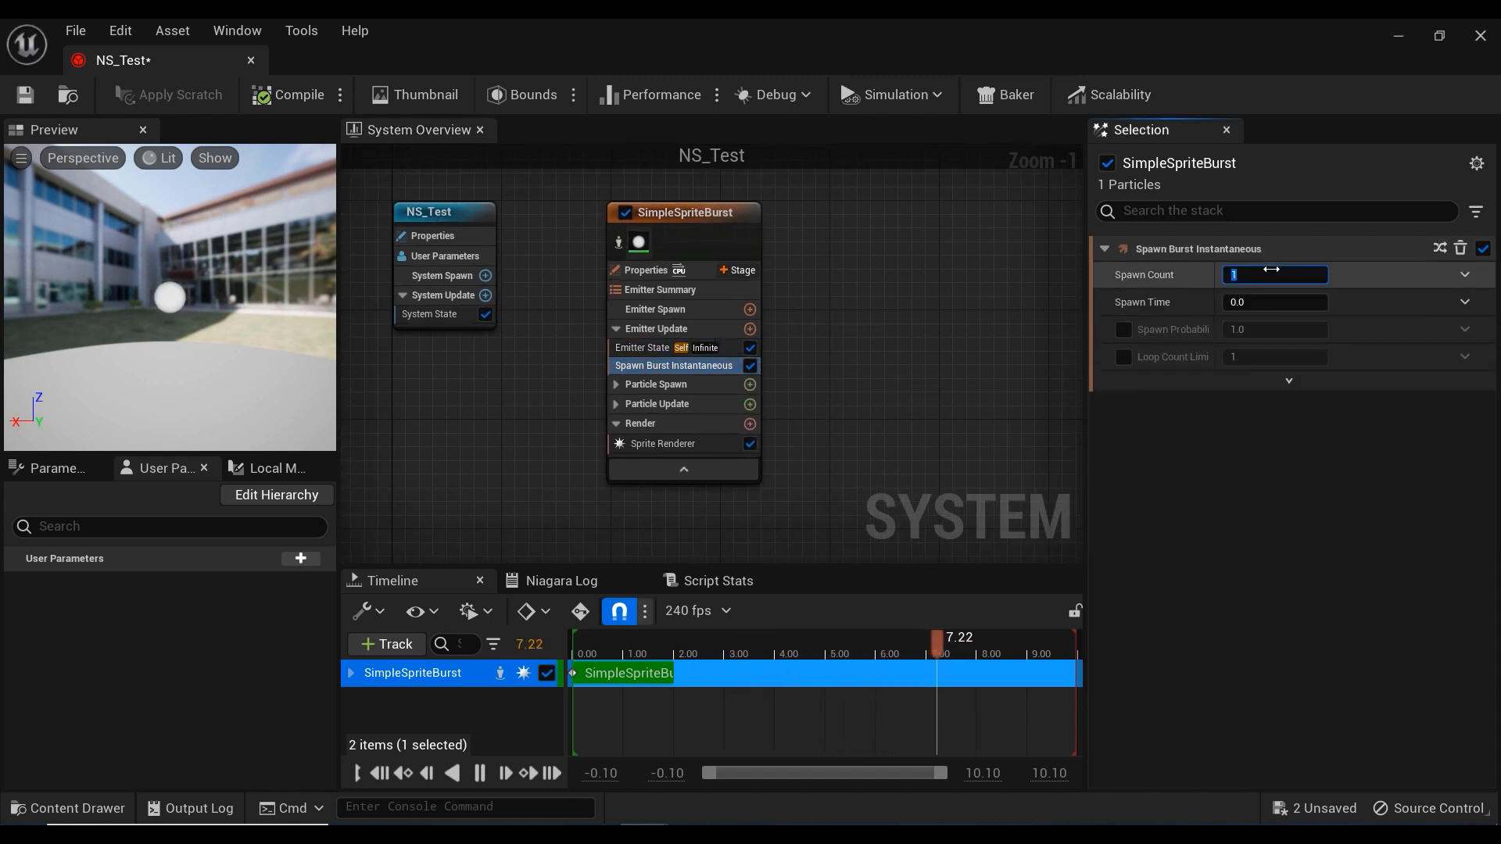
type("20")
key("Return")
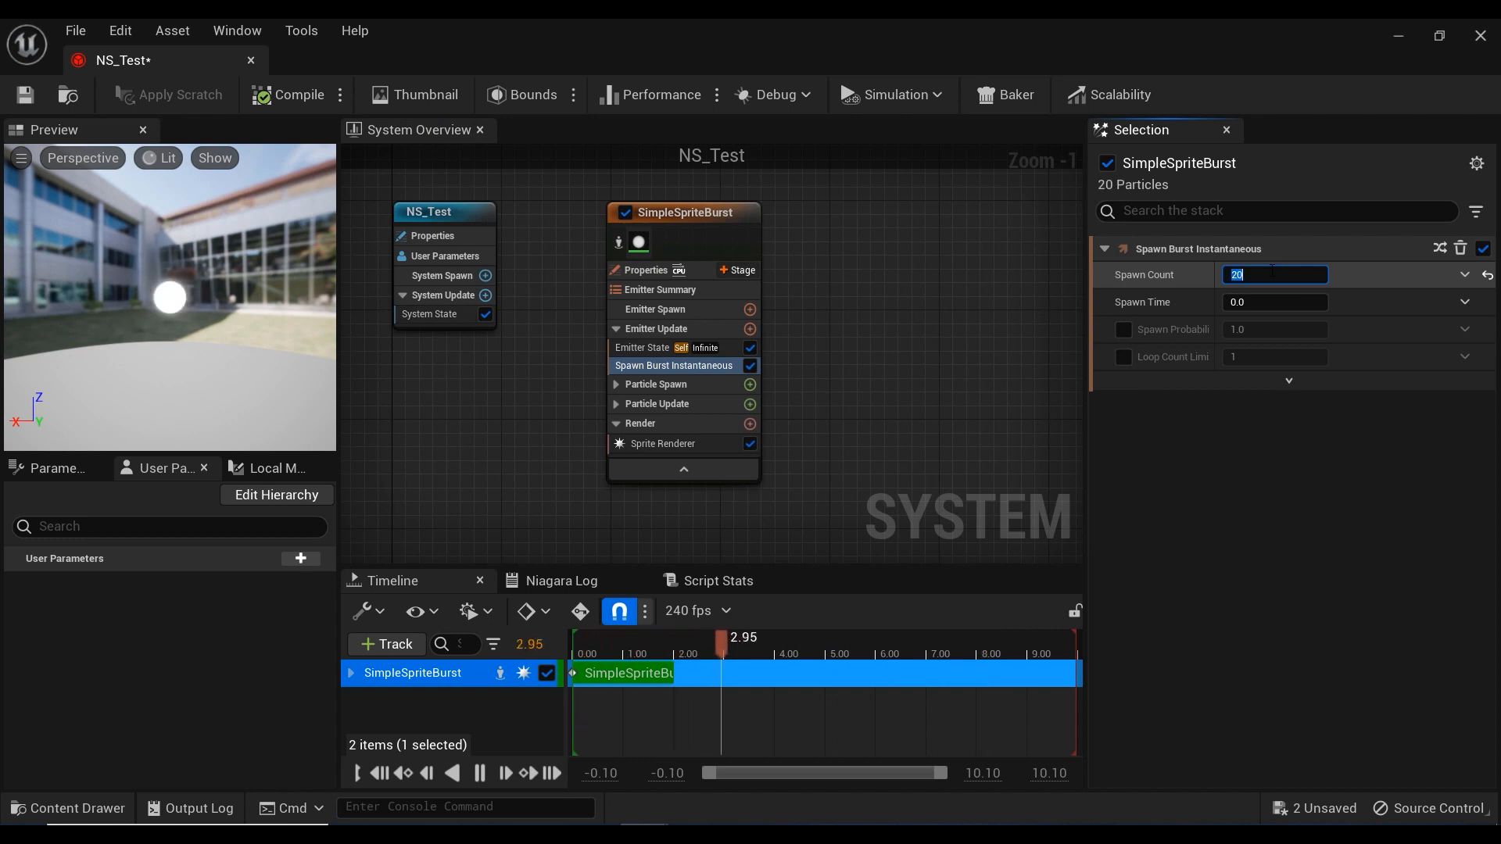
type("1")
key("Return")
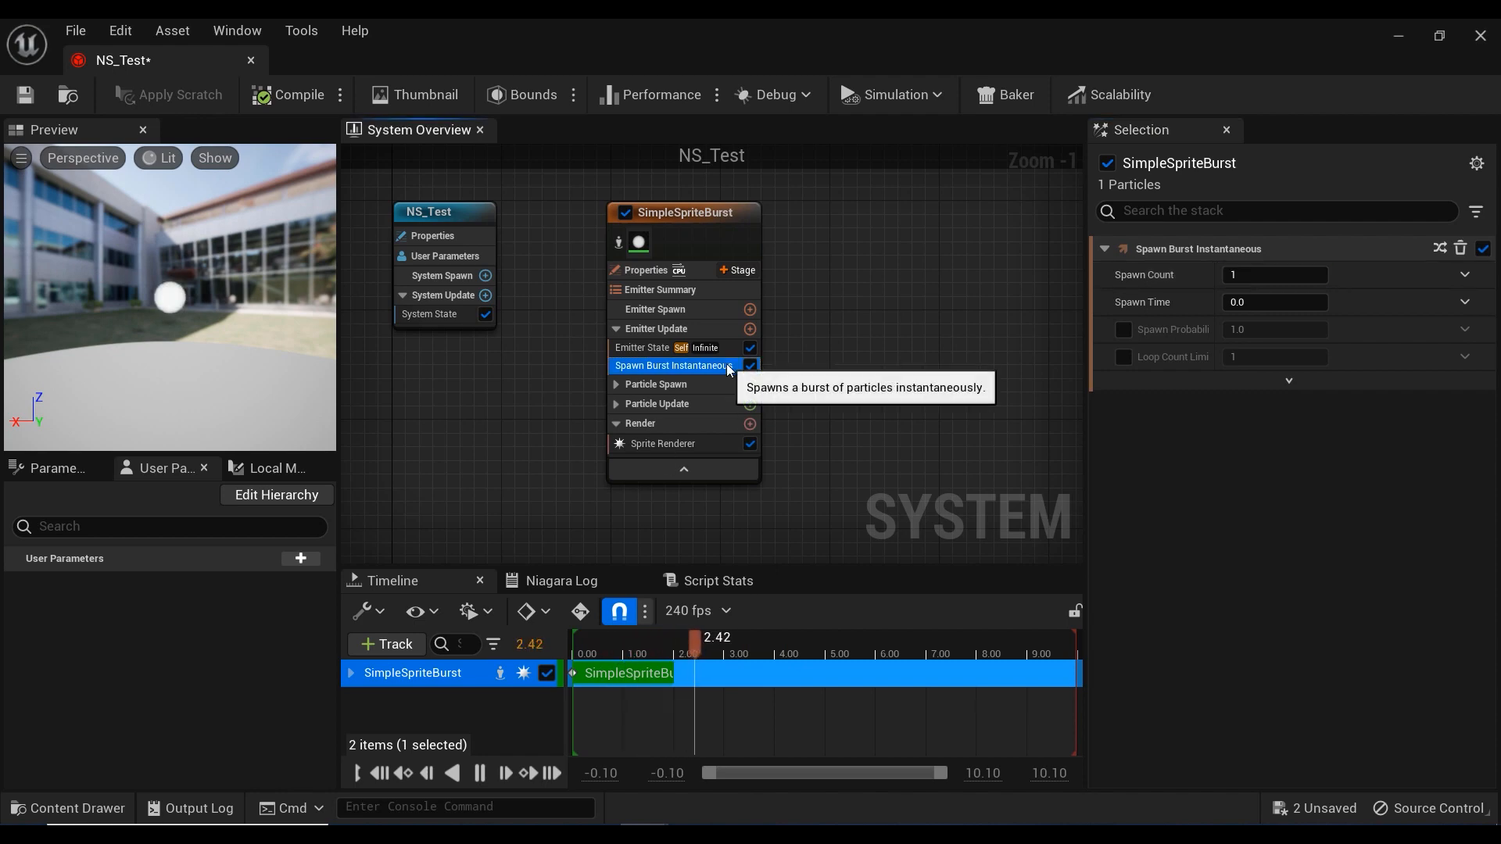
Step: Replace the Spawn Burst Instantaneous module in Emitter Update with a Spawn Rate module
key("Delete")
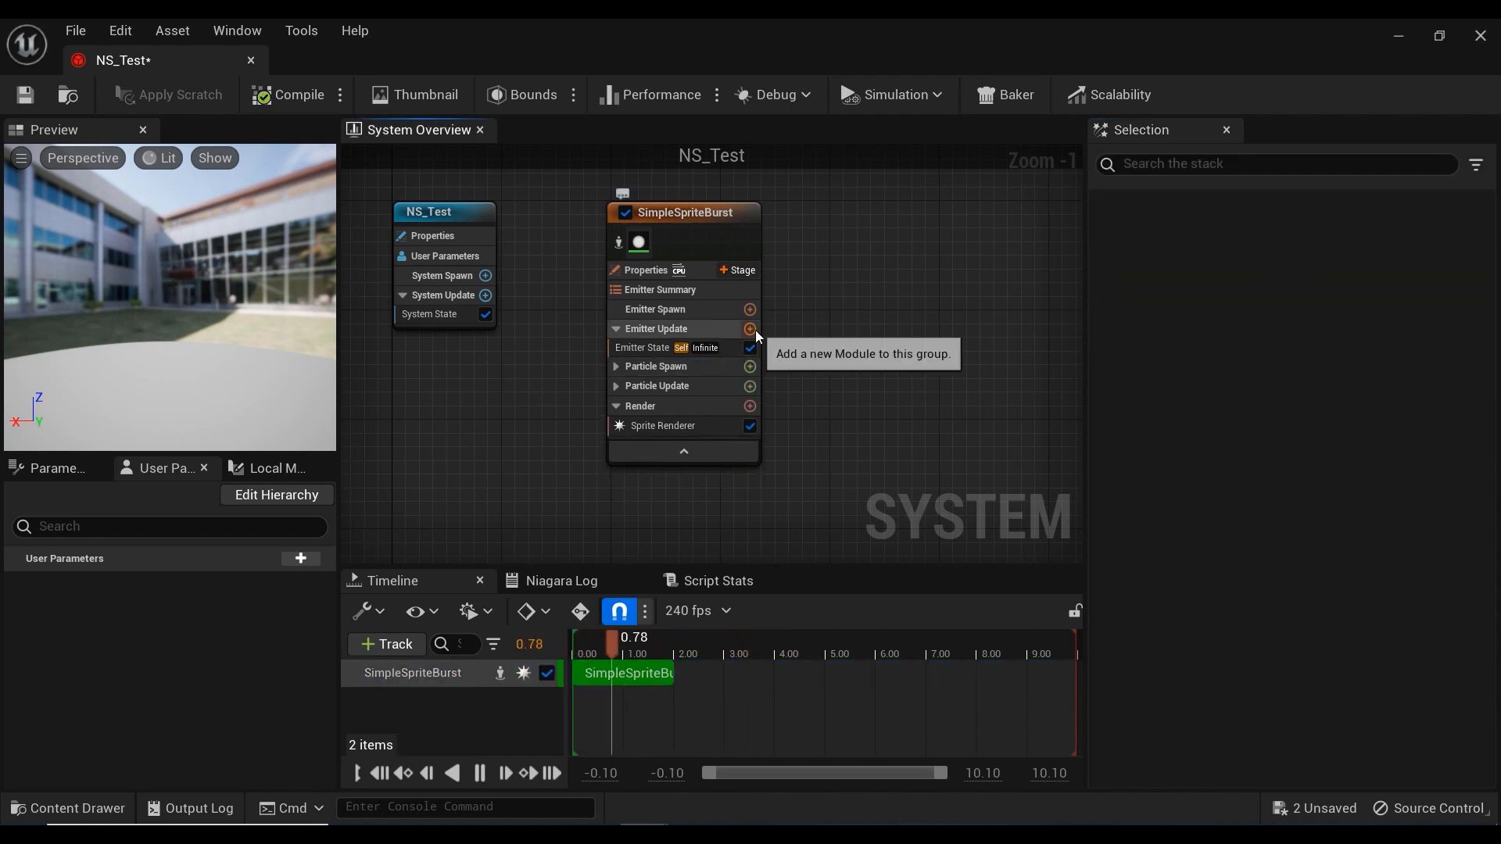
left_click(751, 329)
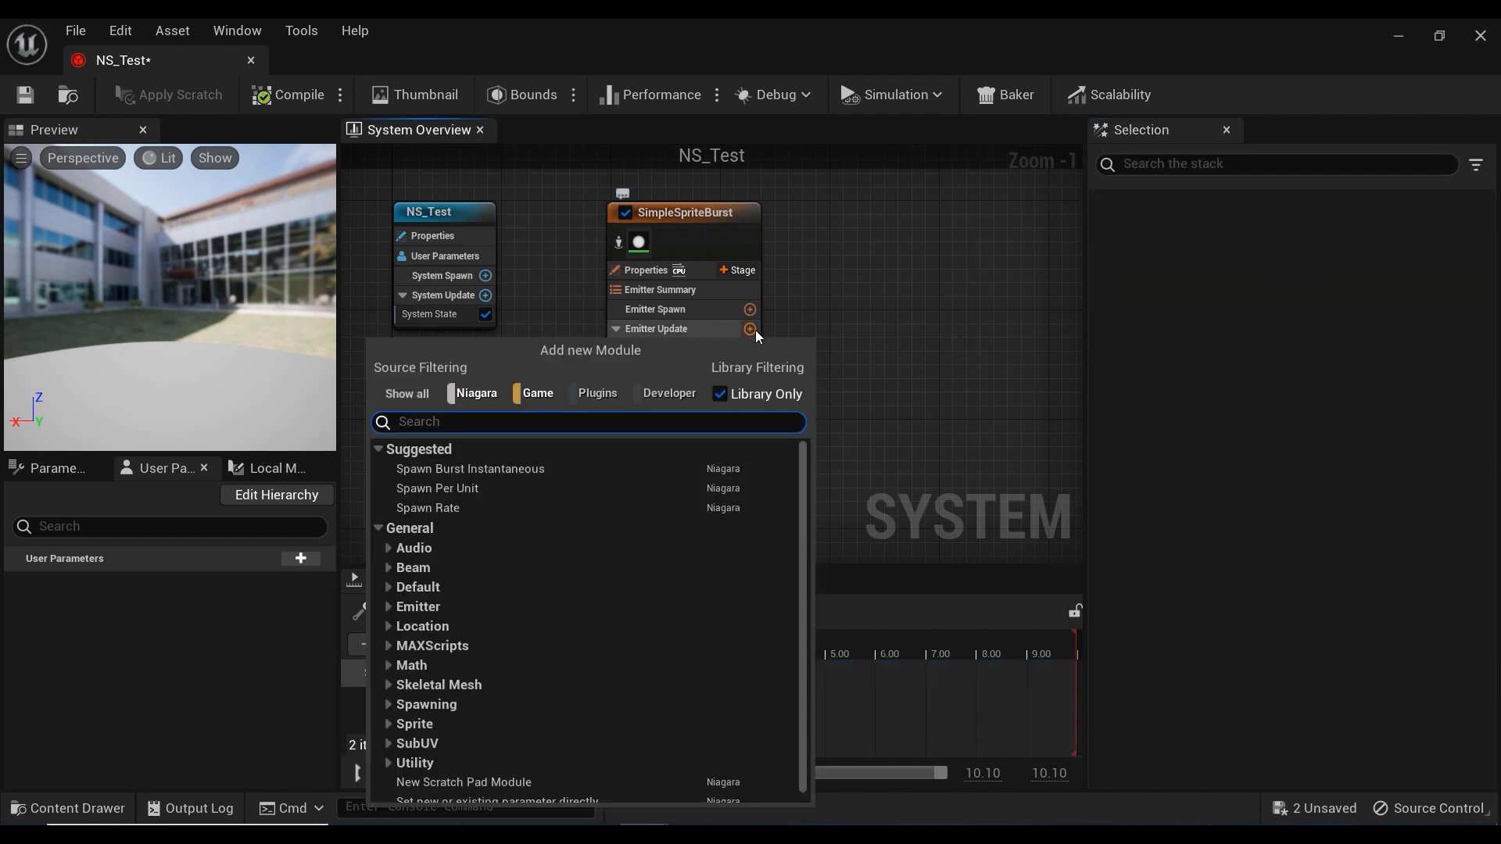
left_click(484, 508)
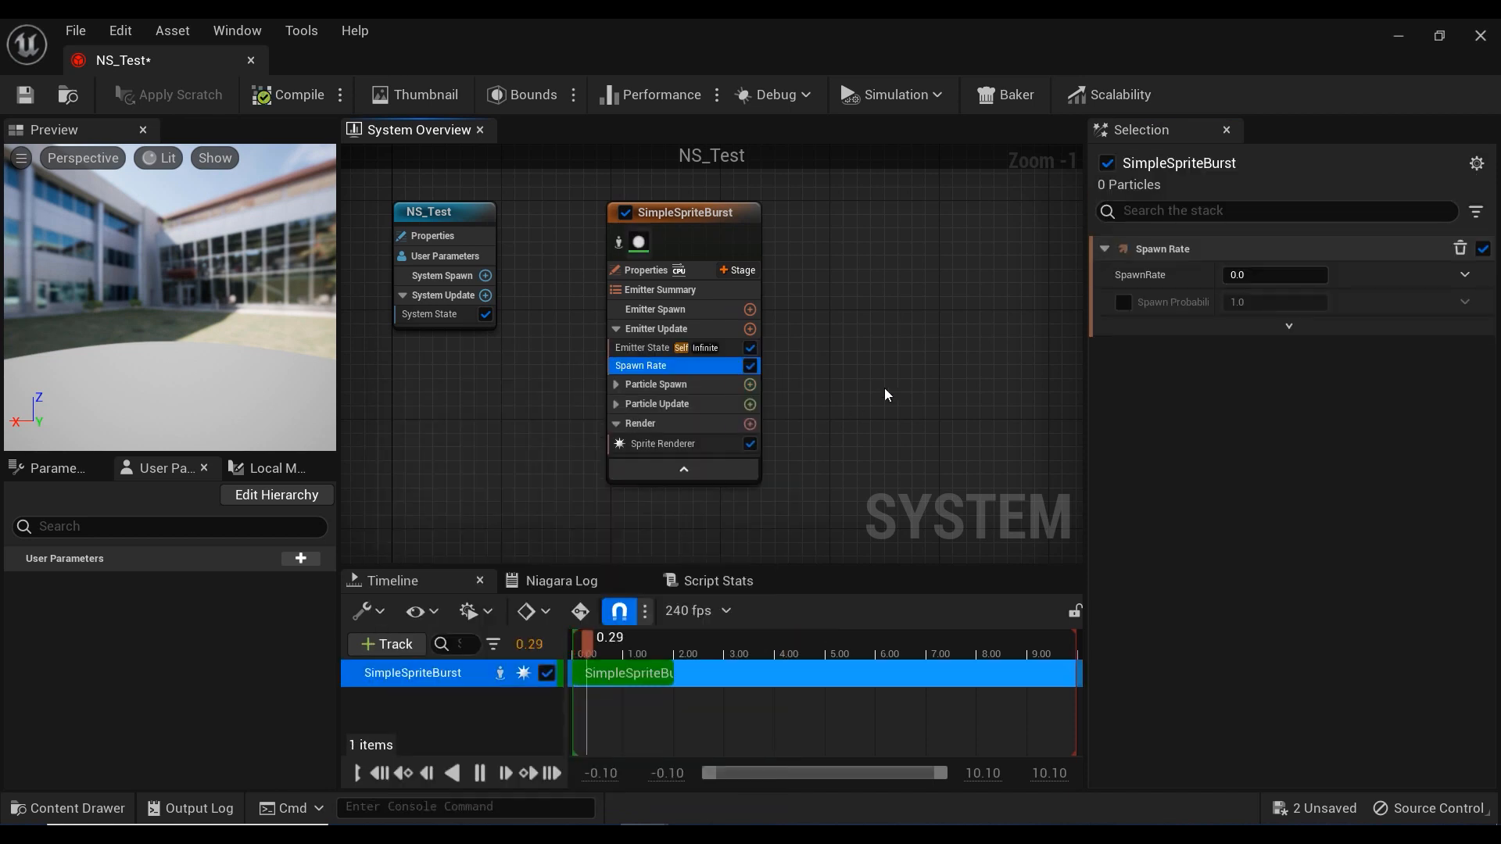
Step: Set the Spawn Rate module's SpawnRate to 50
left_click(1280, 275)
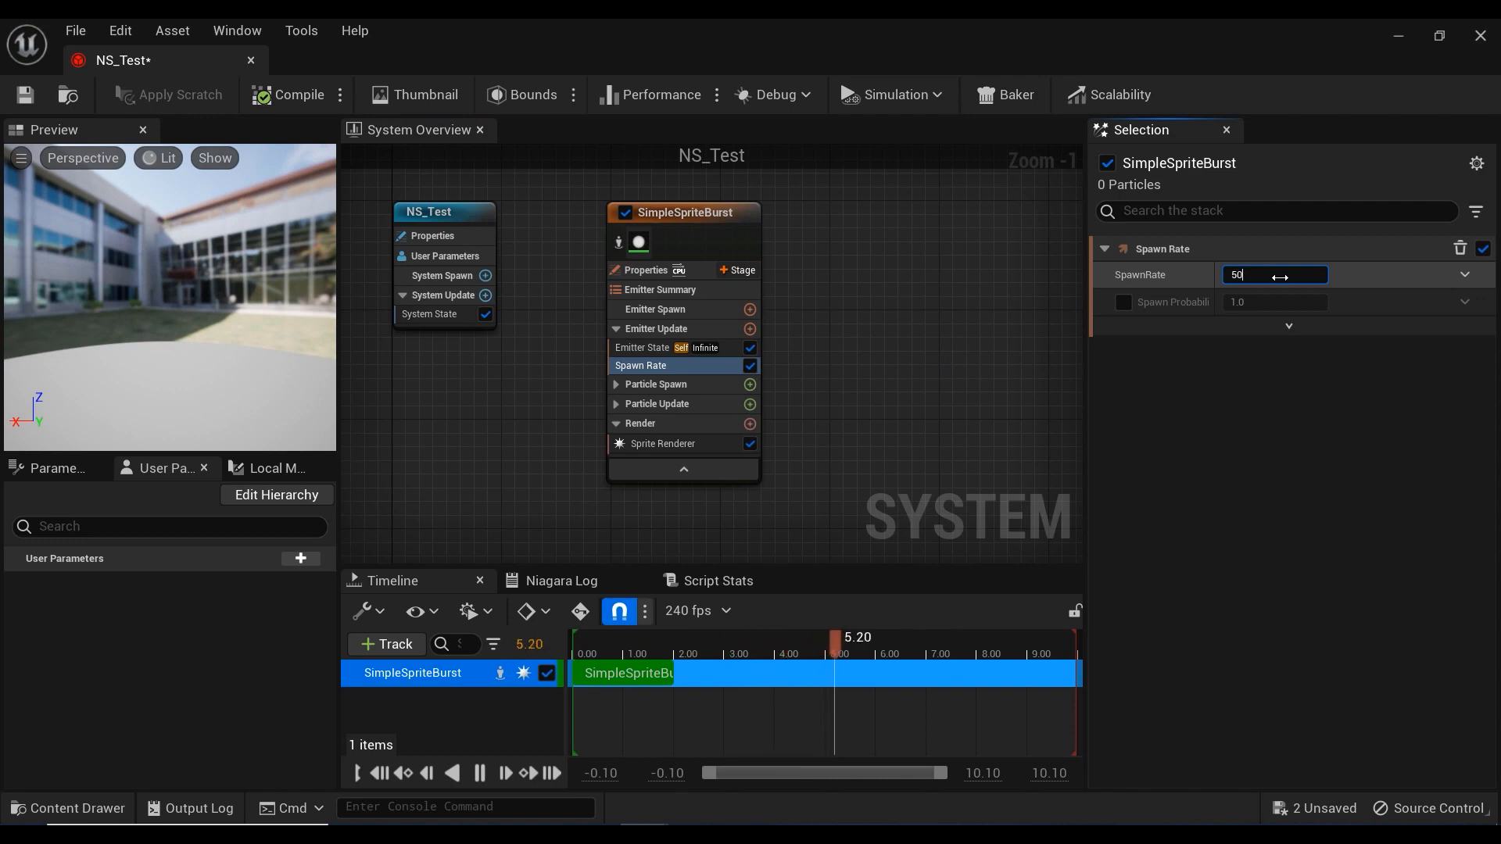
key("Return")
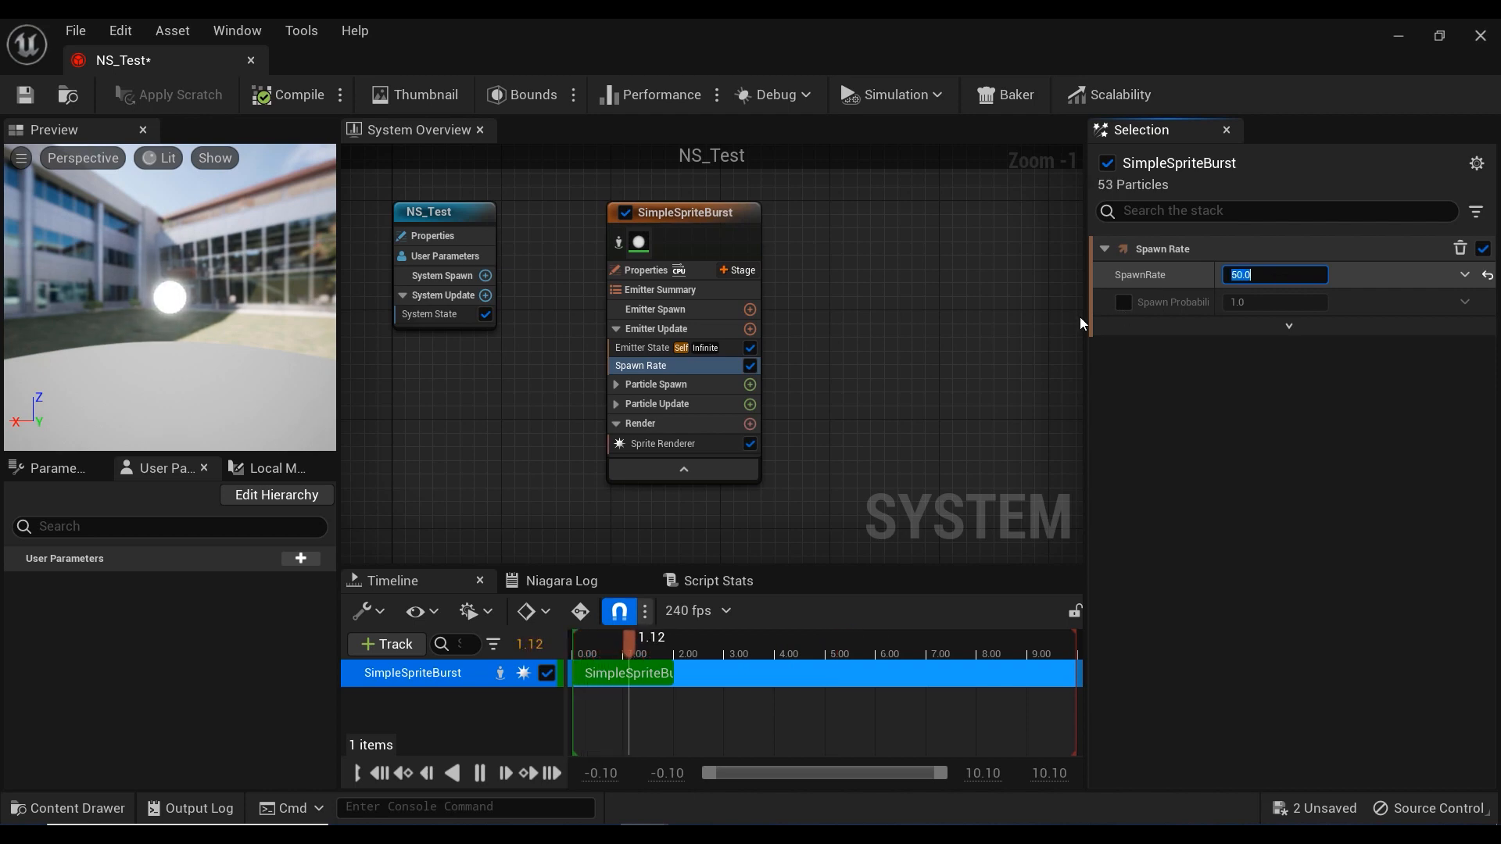
left_click(894, 365)
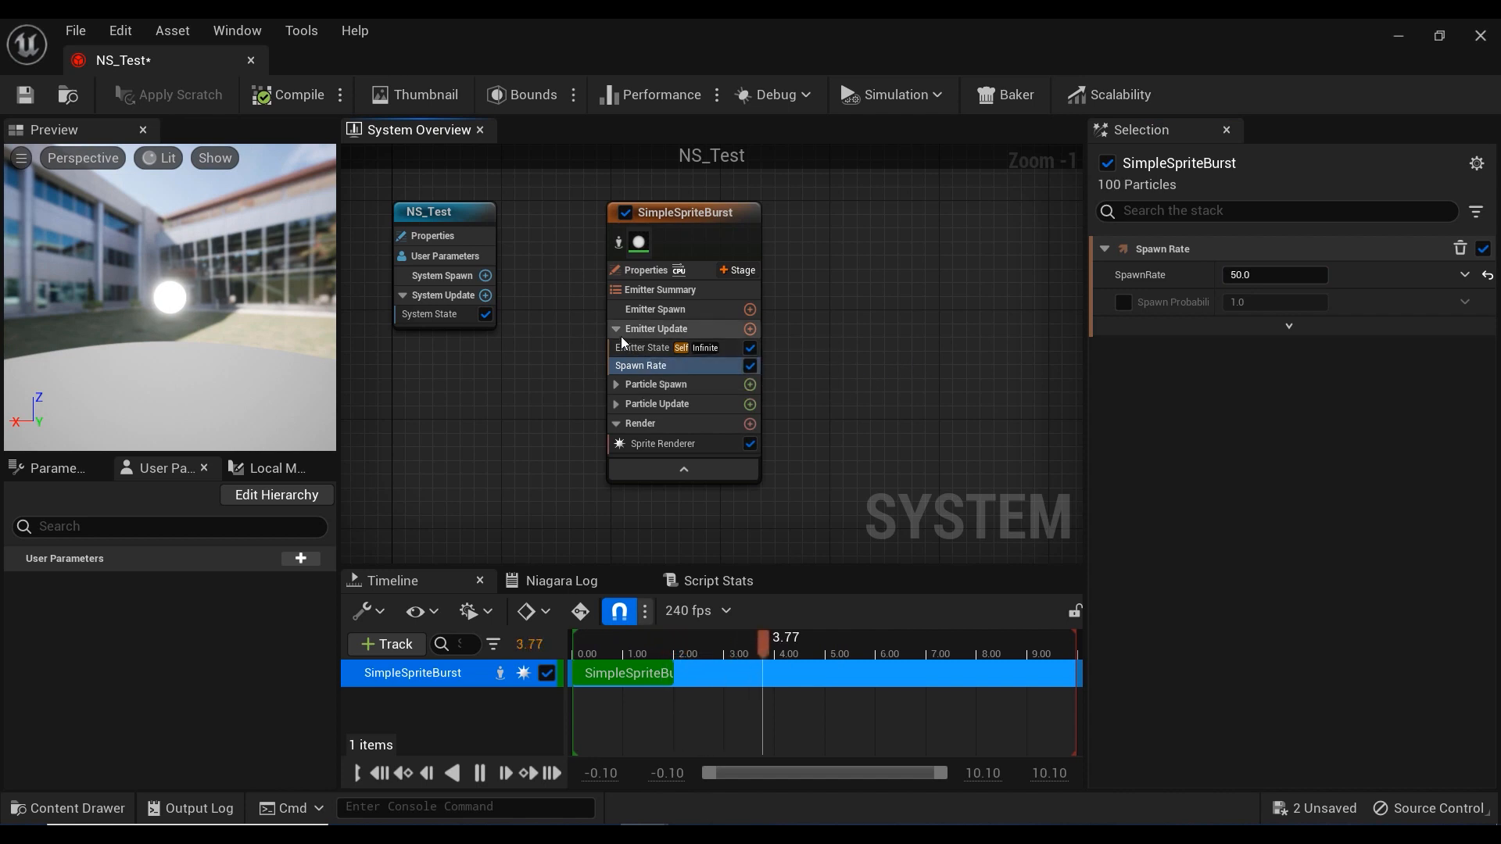
Step: Try a Uniform Sprite Size of 20 in Initialize Particle, set it to 10, and filter the module to its sprite attributes
left_click(616, 385)
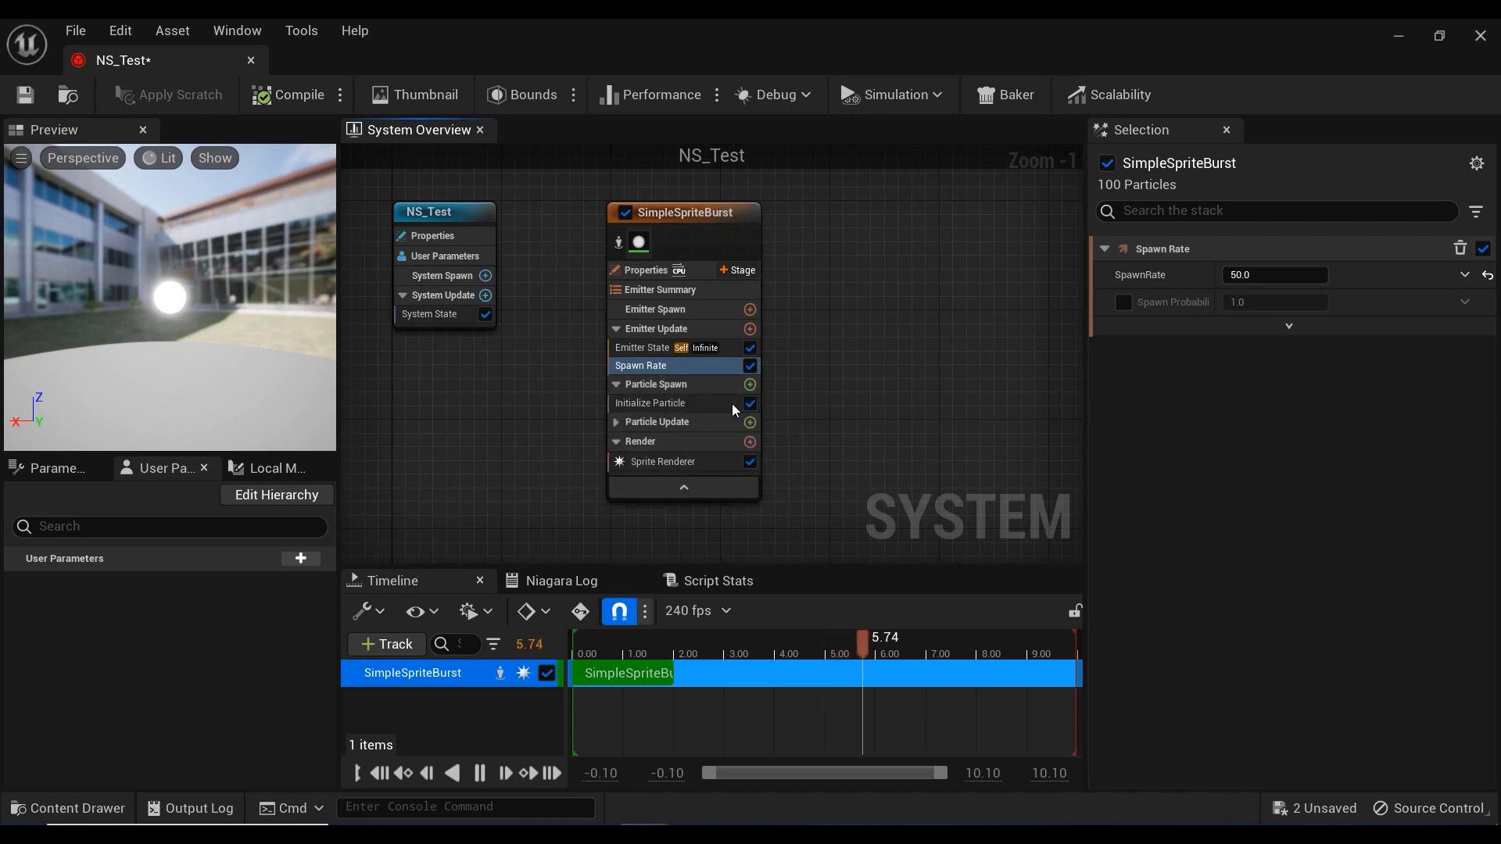
left_click(729, 403)
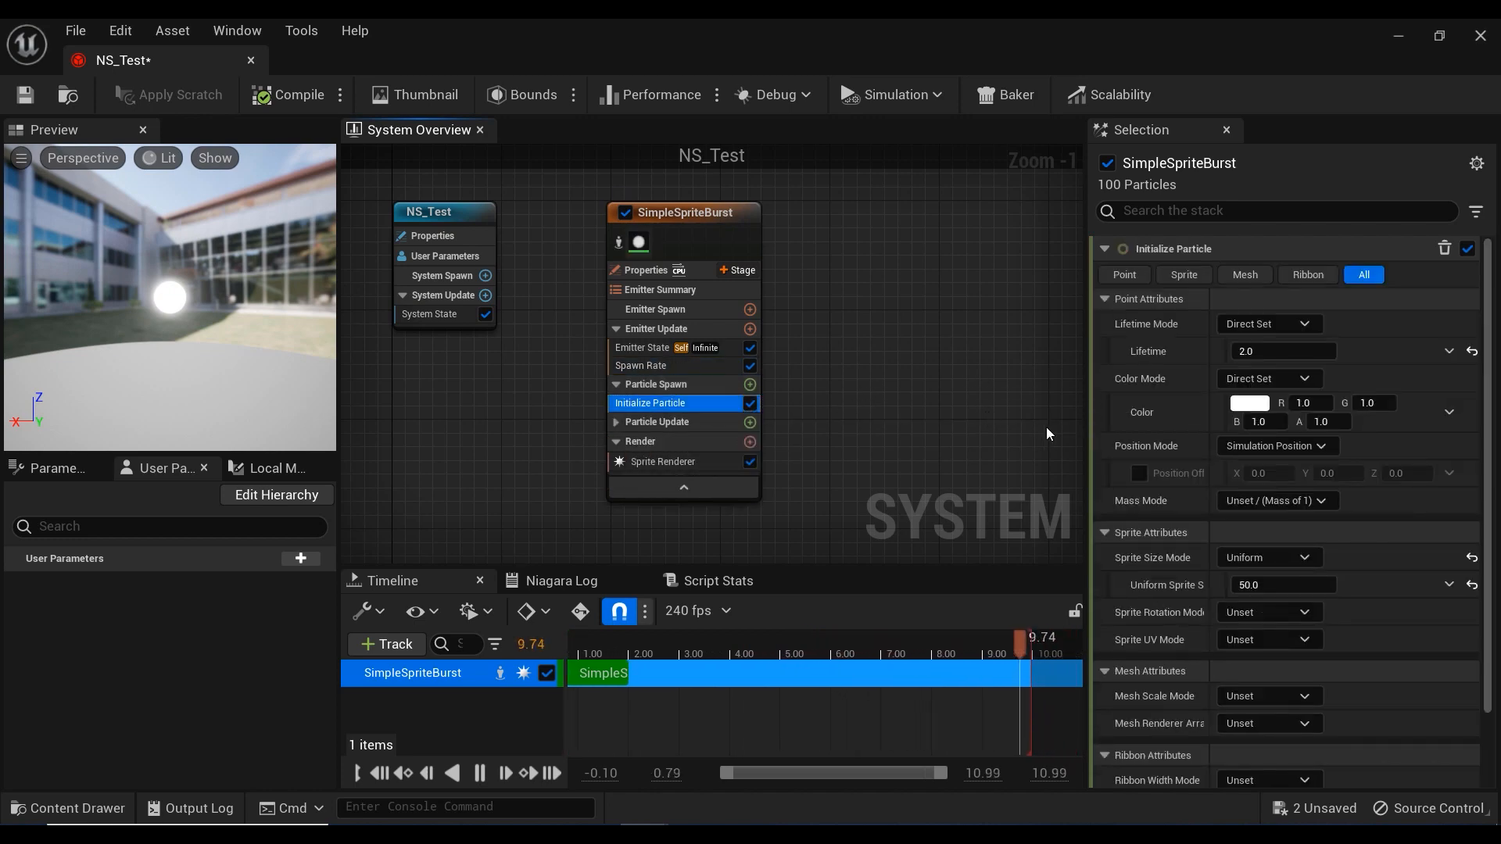
left_click(1282, 587)
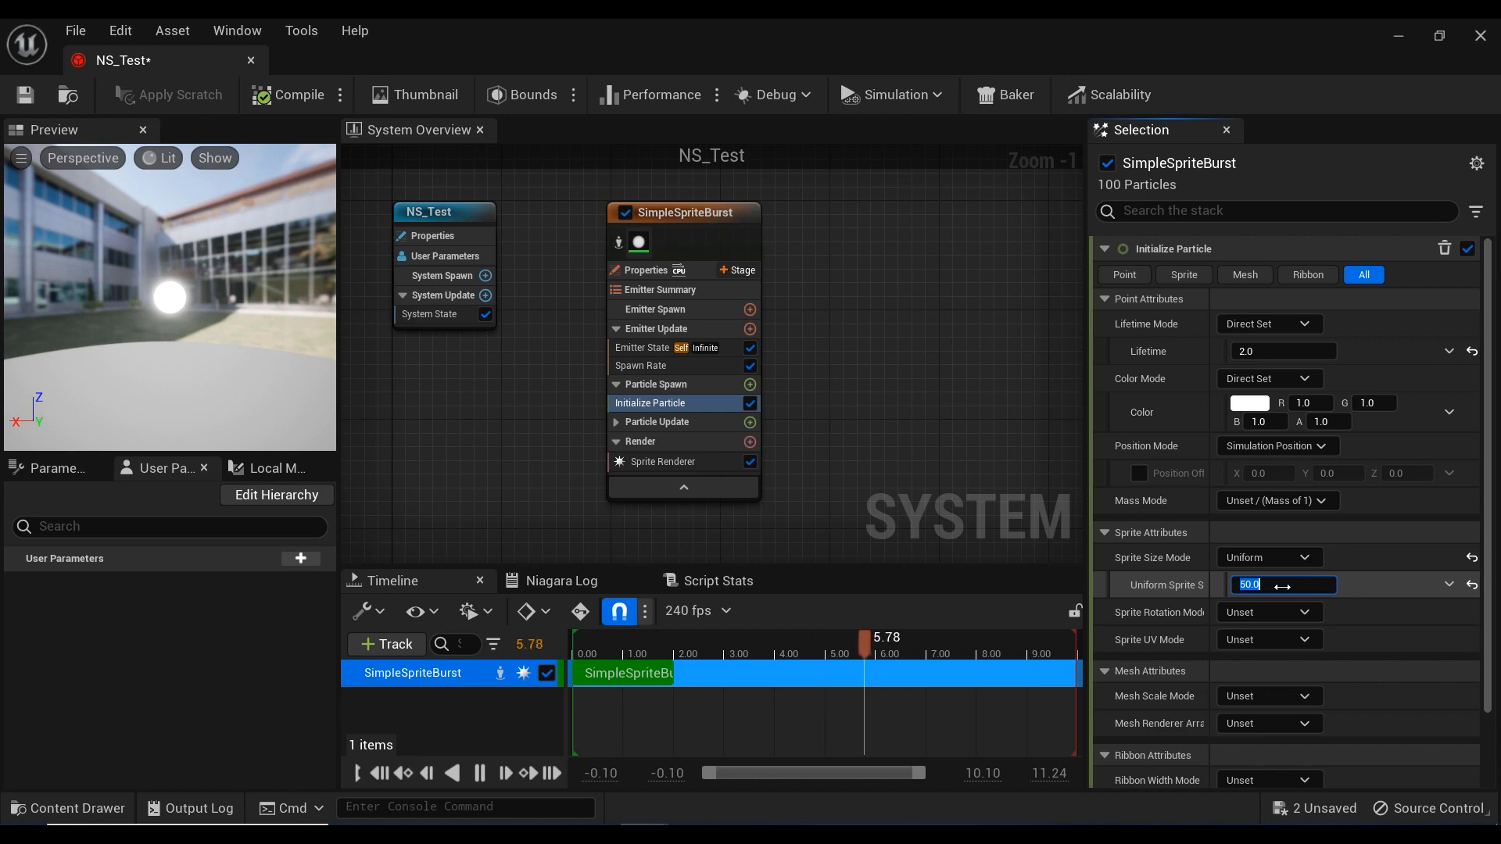
type("20")
key("Return")
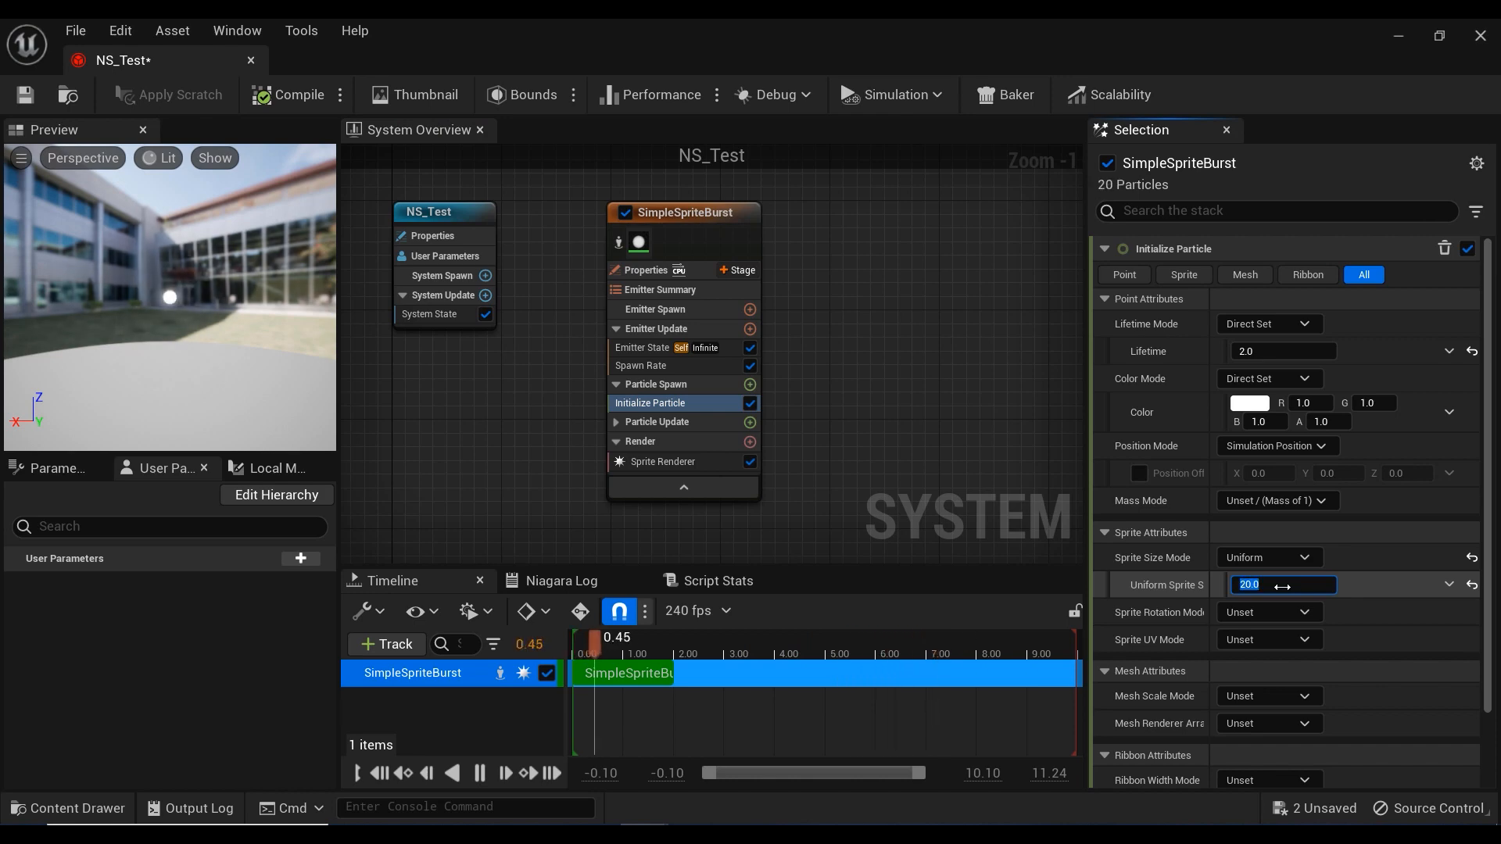
type("10")
key("Return")
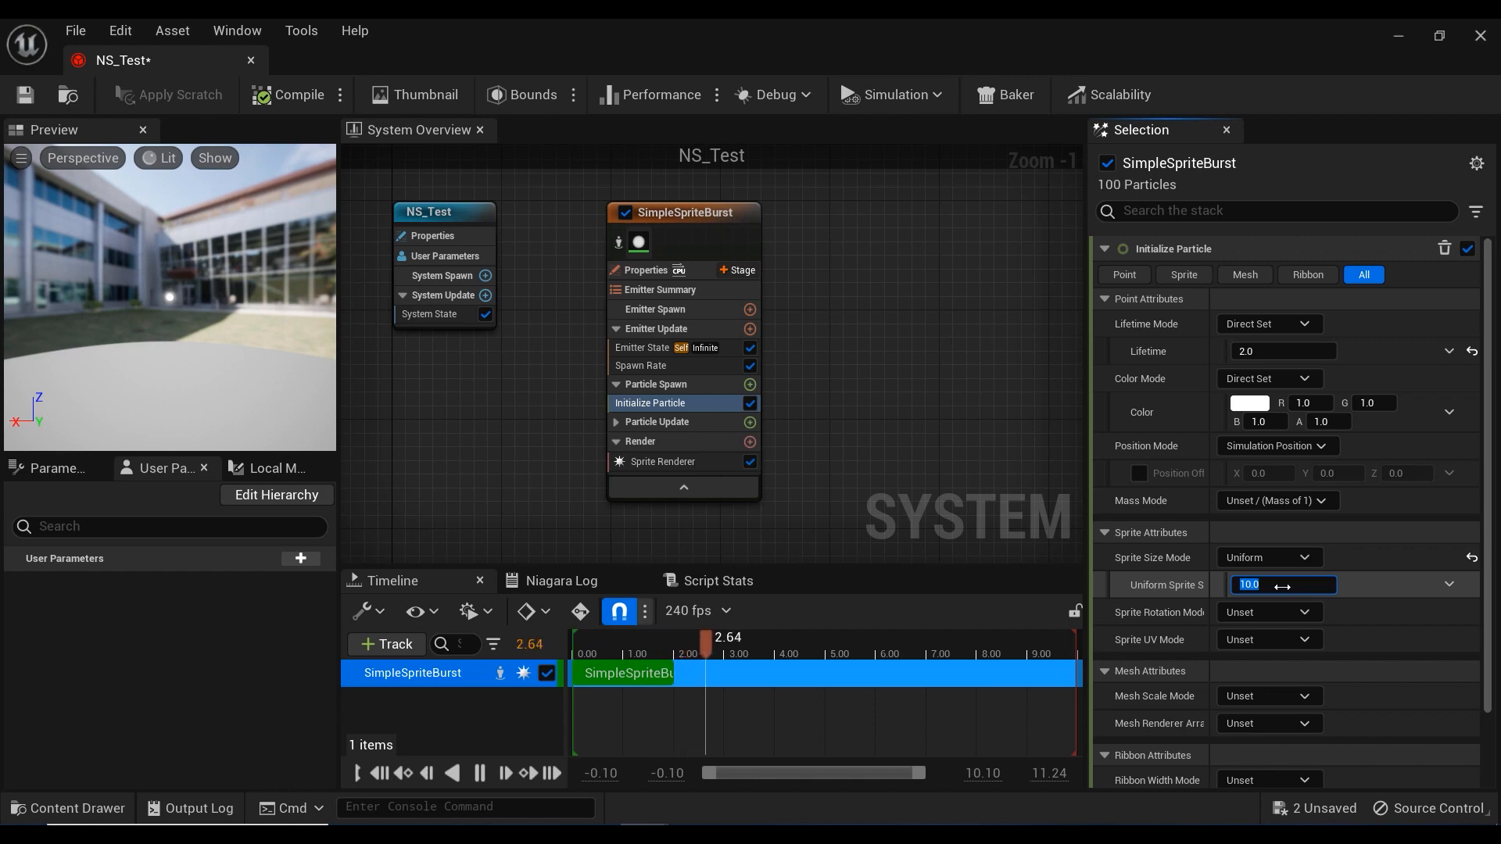
left_click(1183, 277)
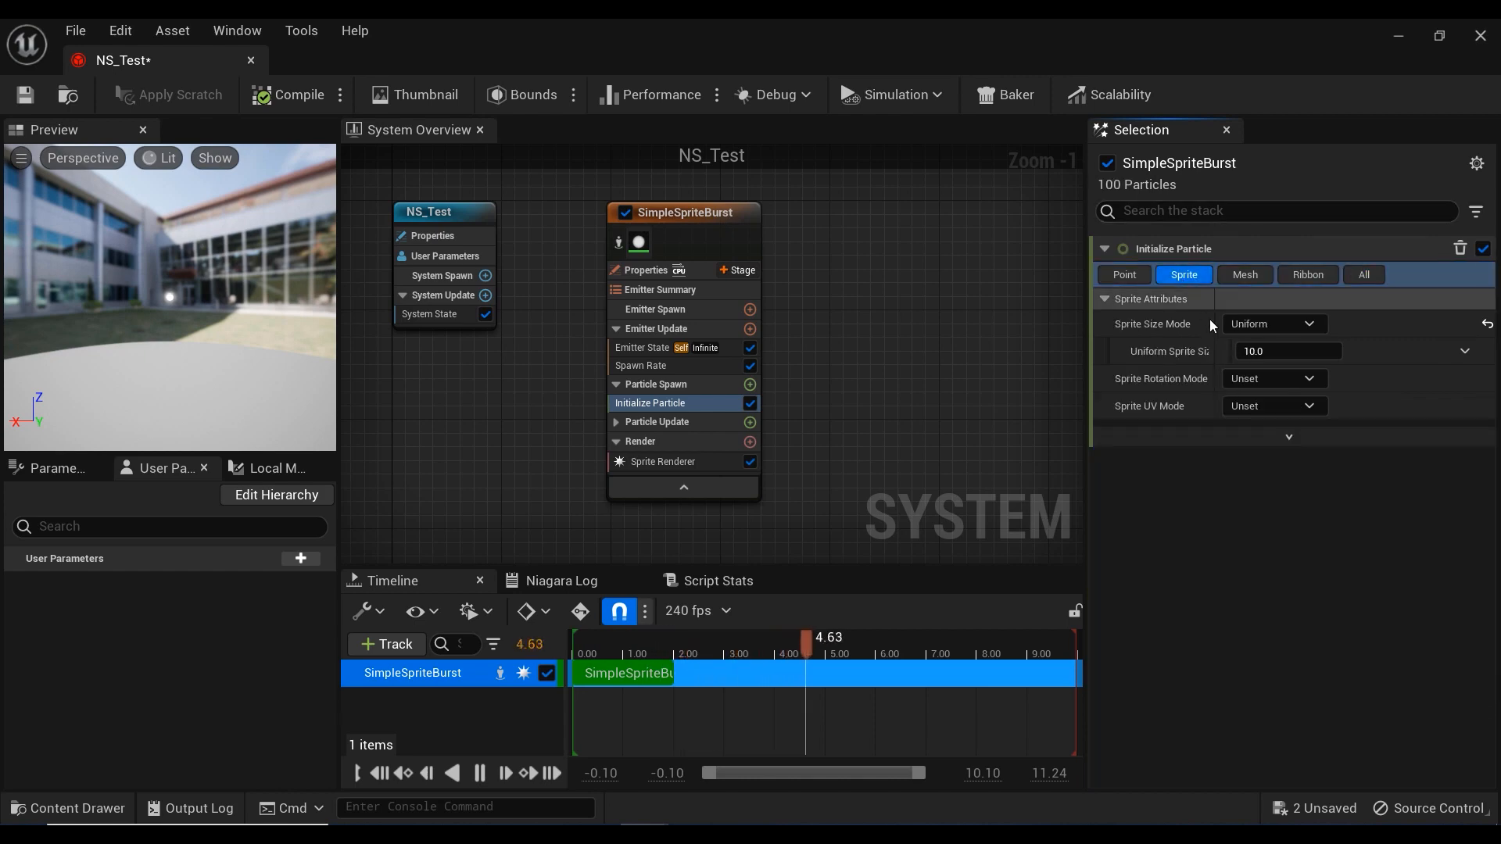
left_click(1312, 325)
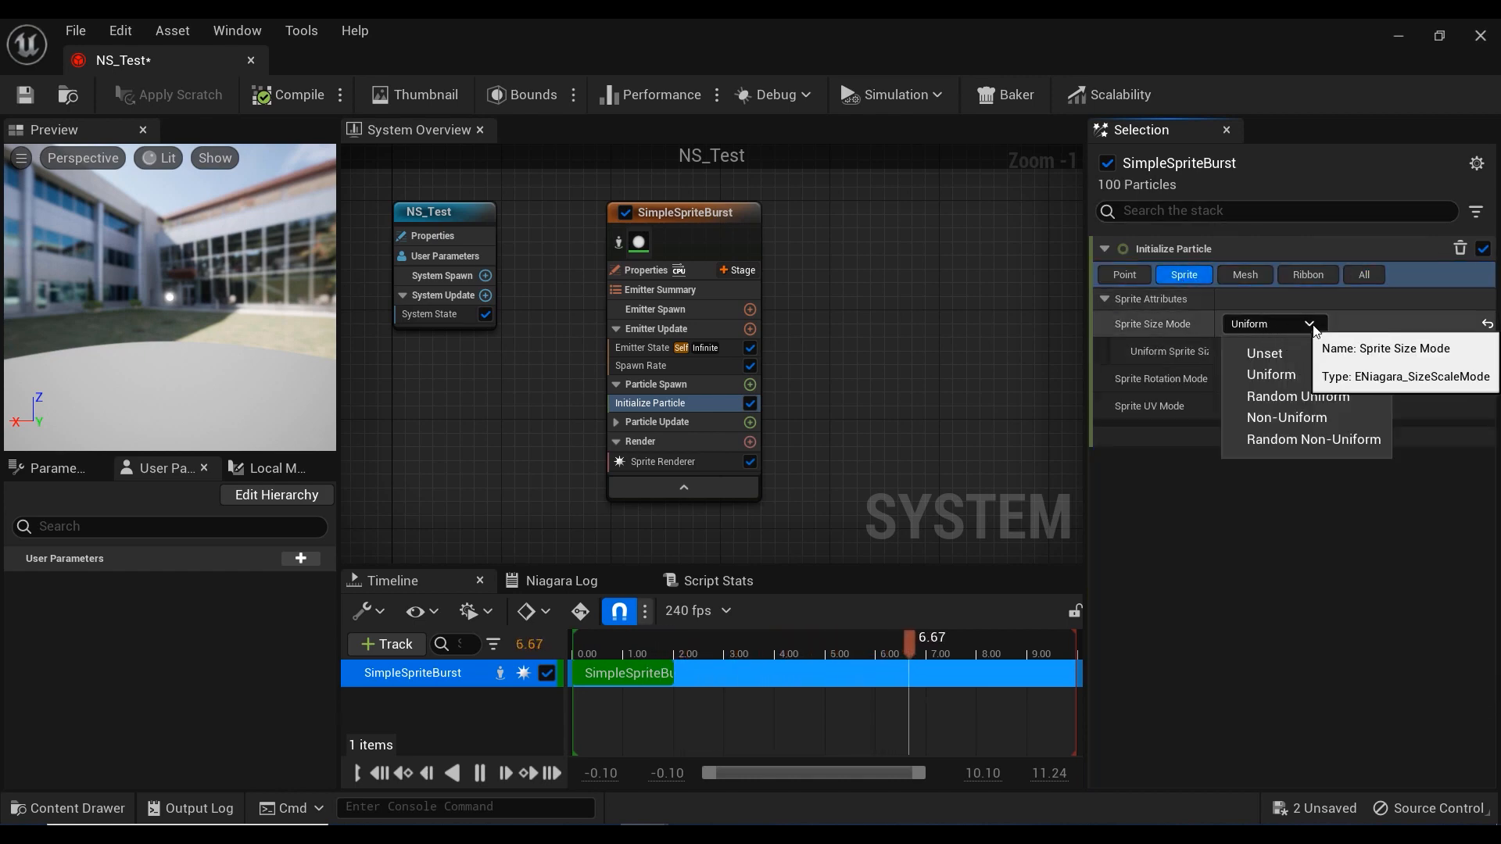
left_click(1329, 377)
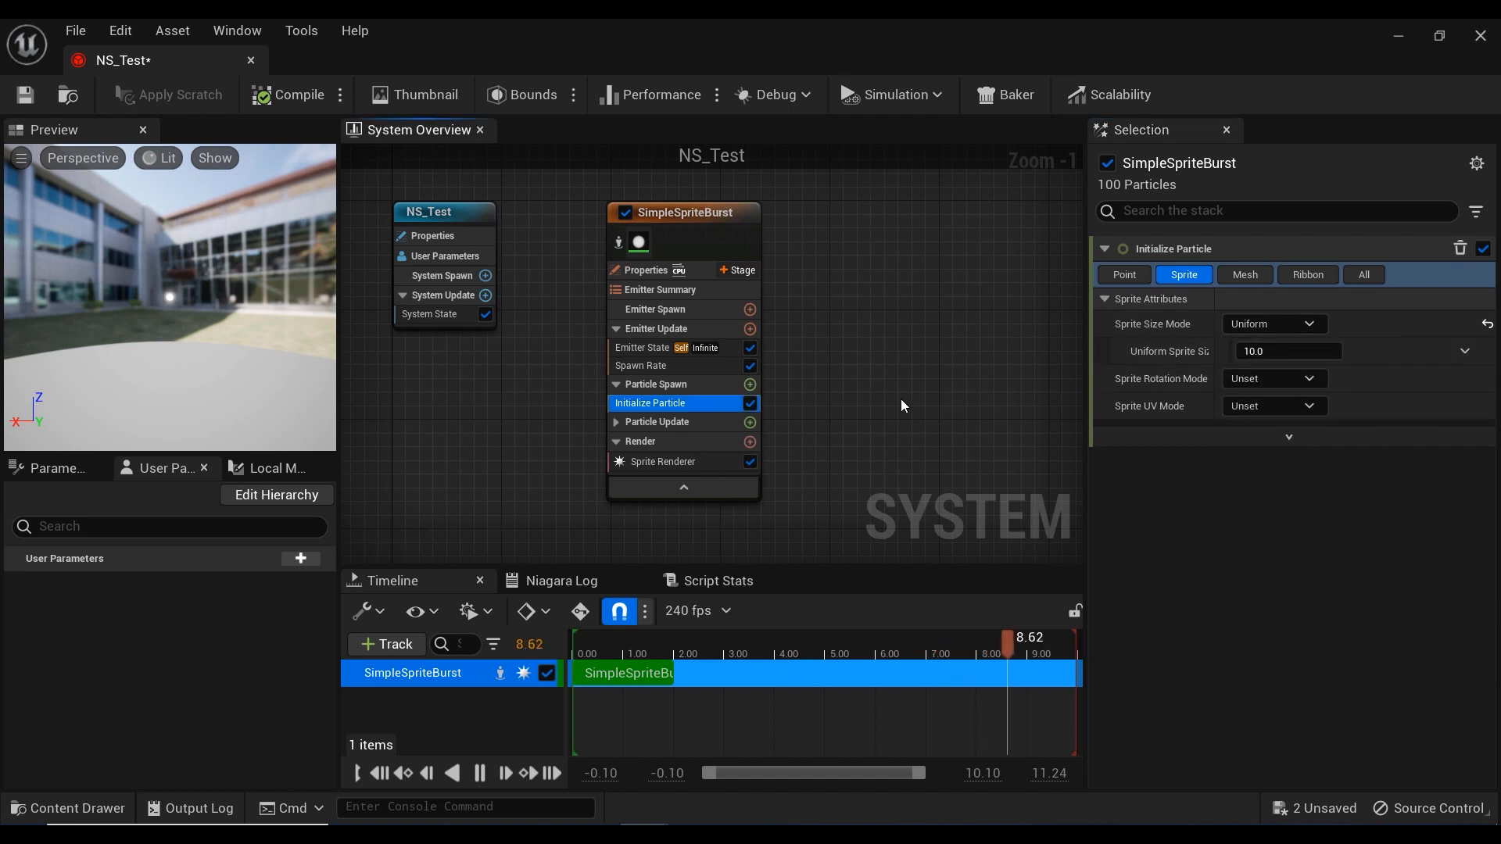
Step: Add a Shape Location module to the emitter's Particle Spawn stage
left_click(750, 385)
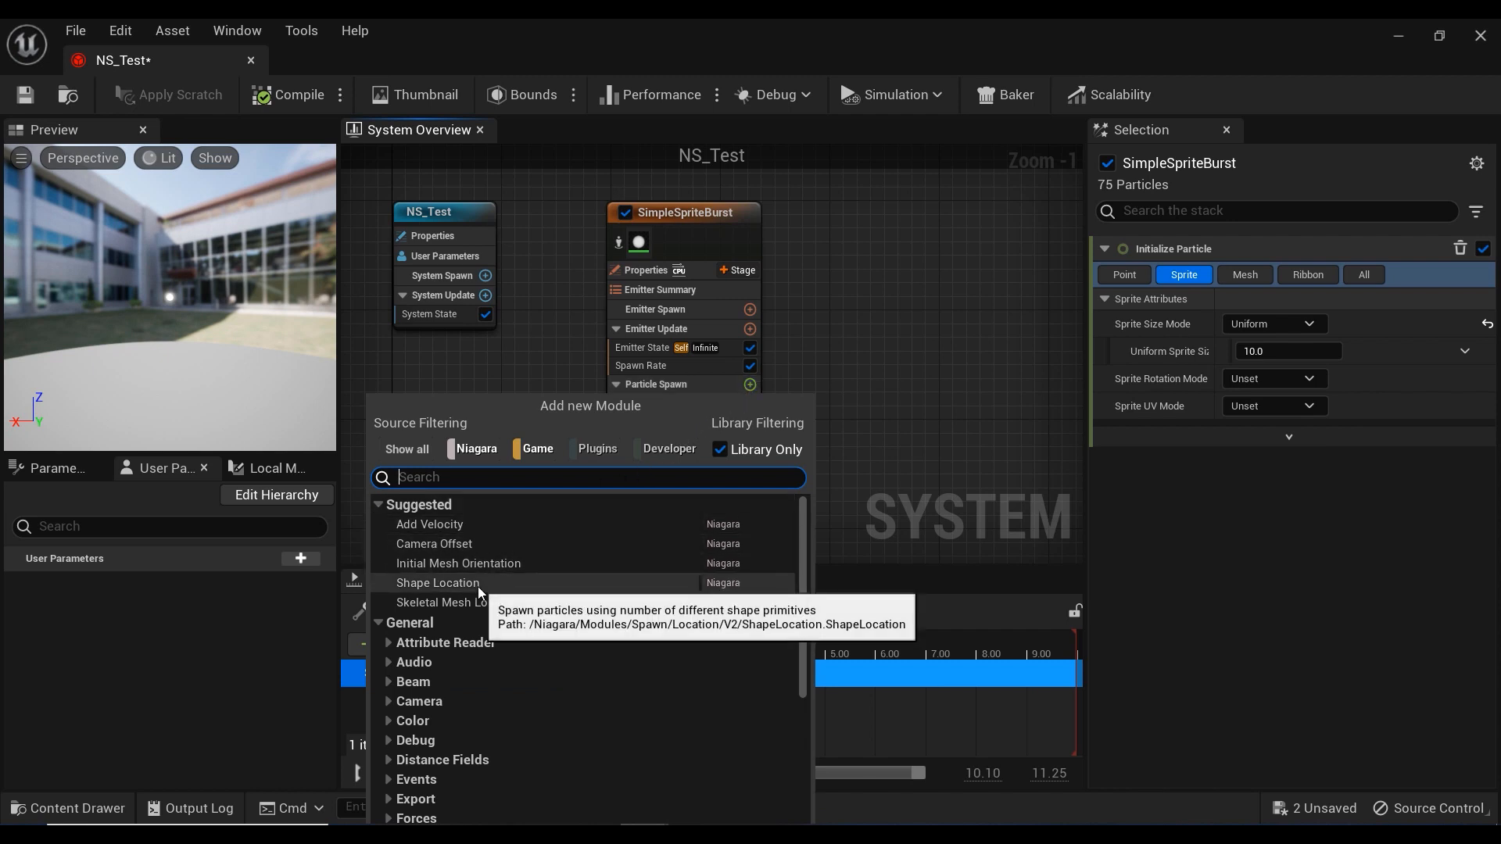
left_click(438, 584)
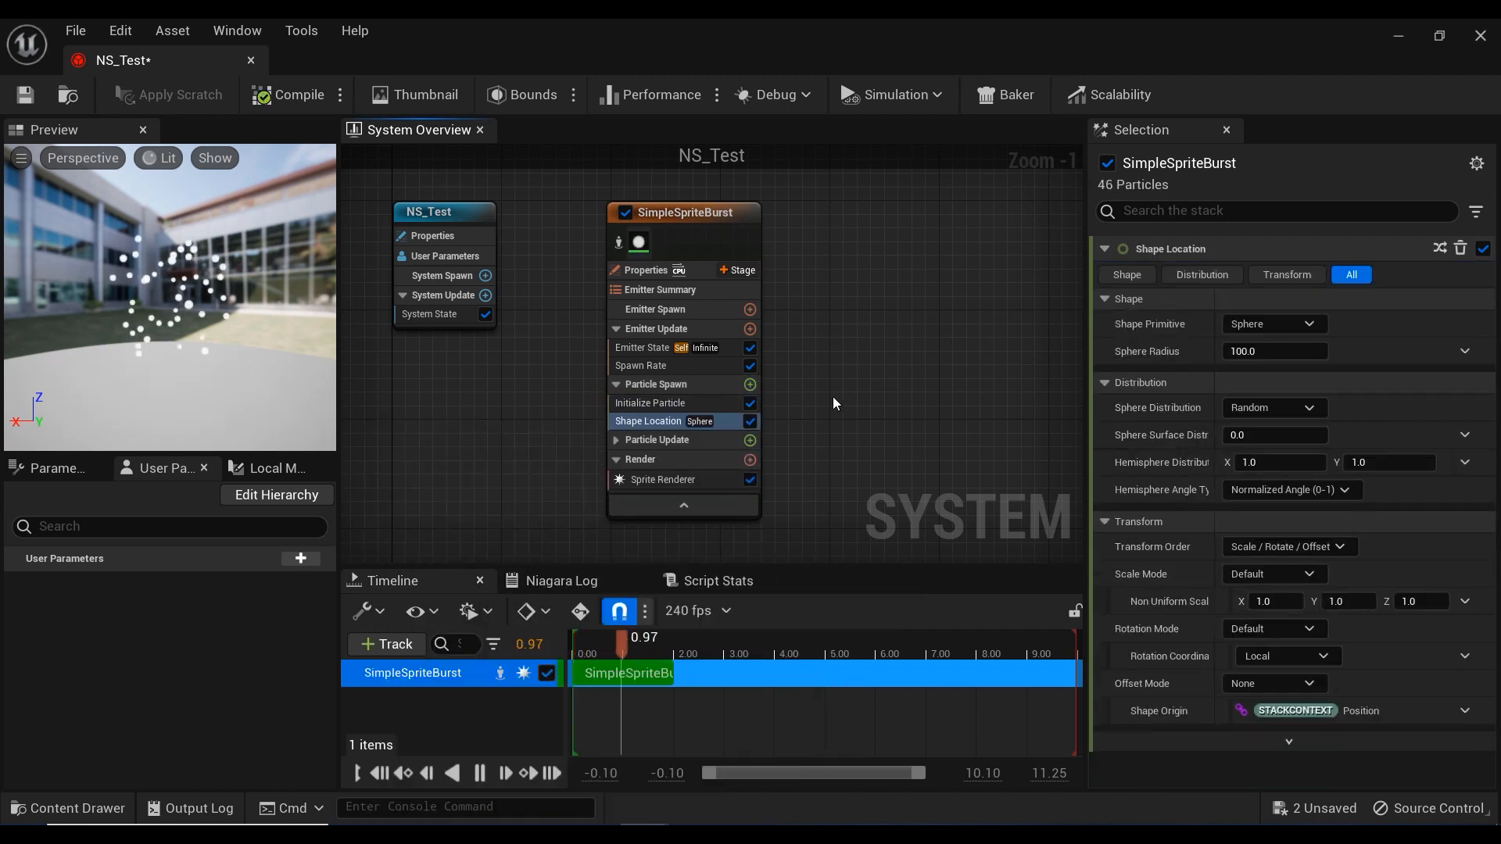
left_click(724, 404)
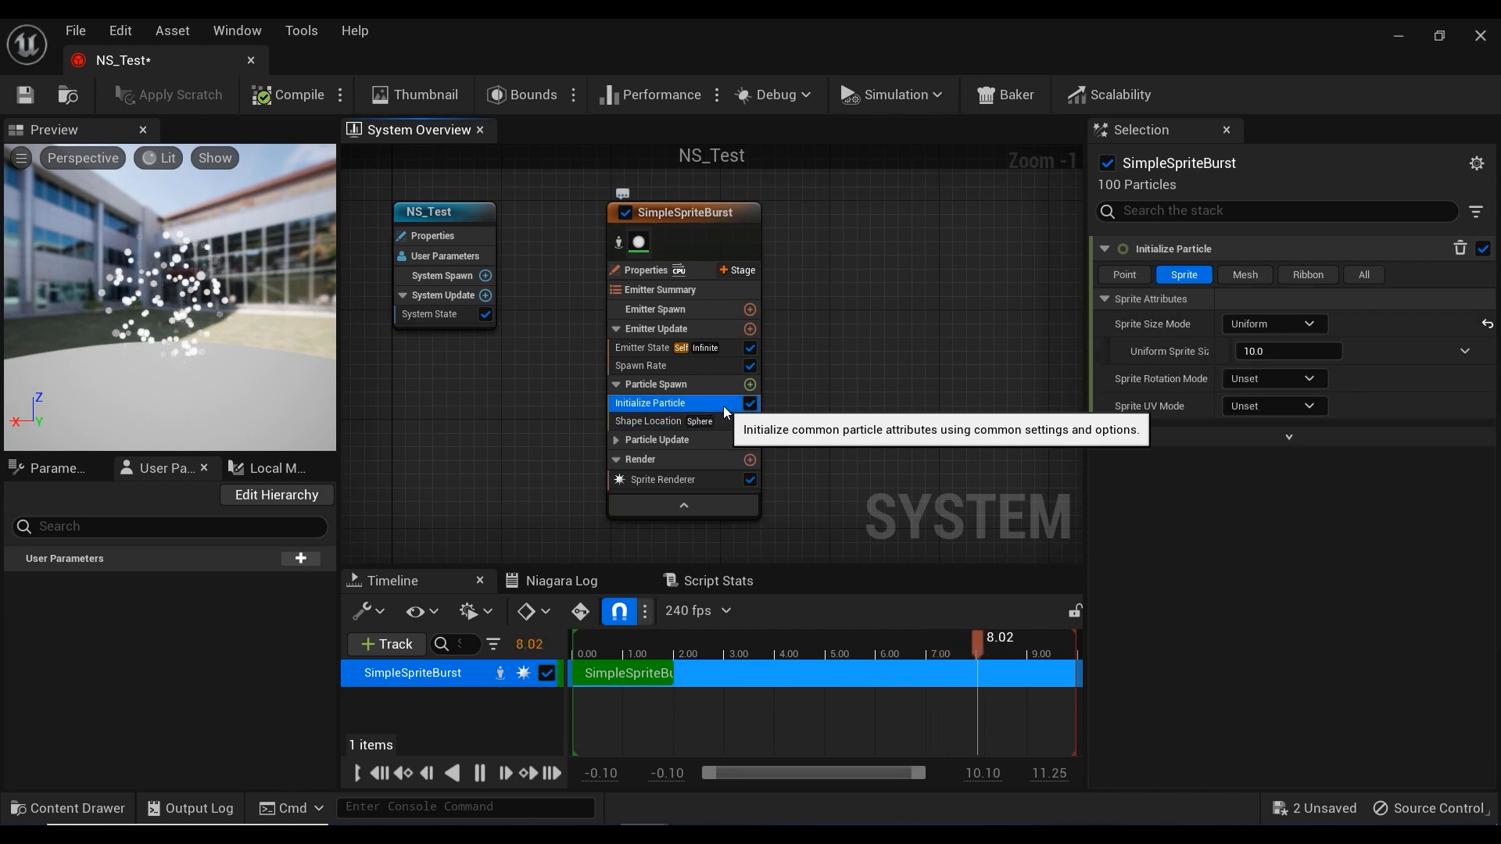
left_click(1273, 350)
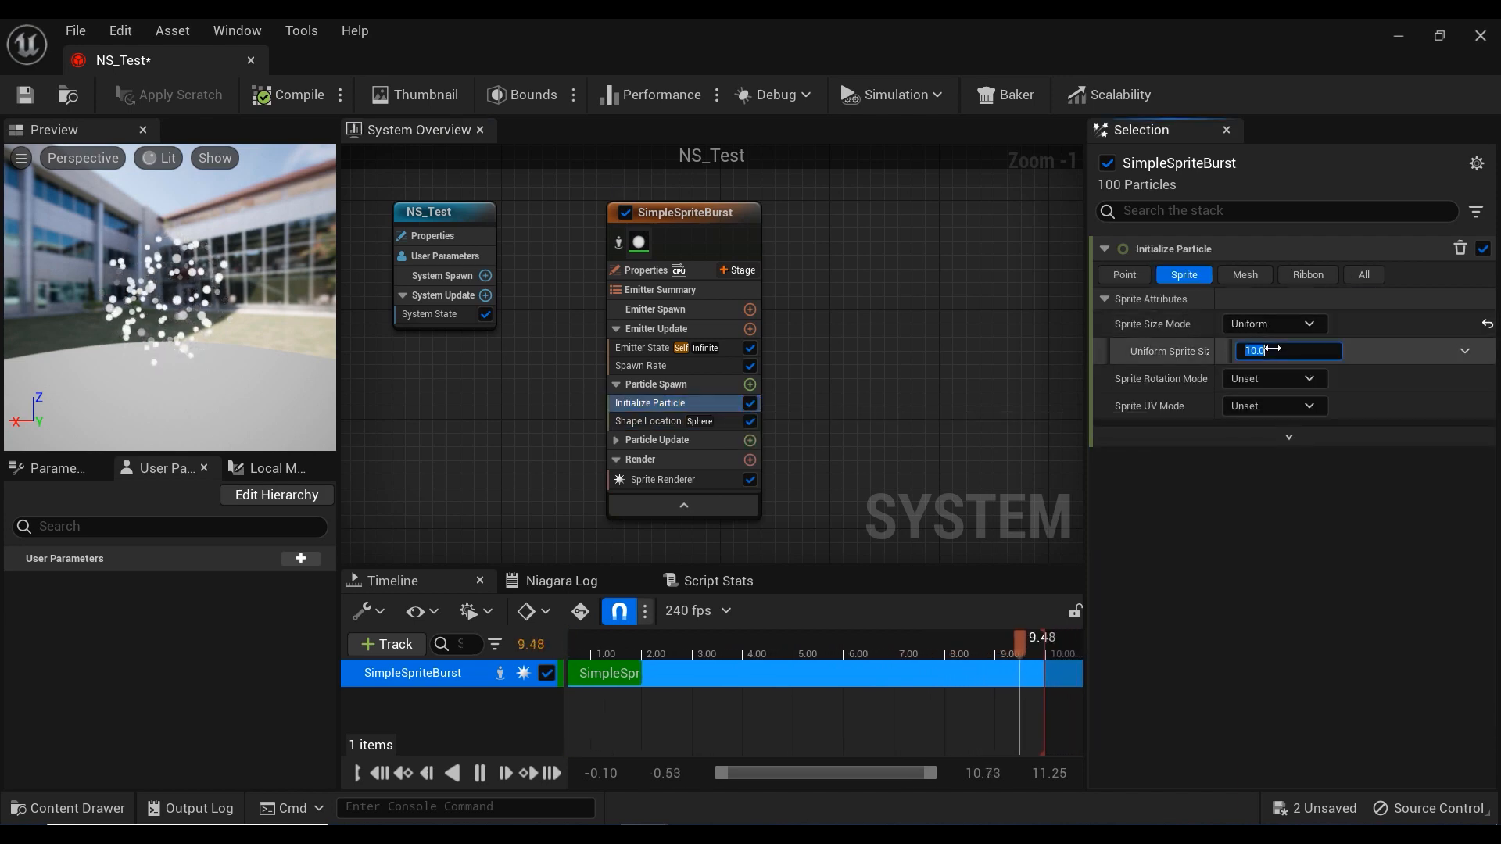
left_click(983, 363)
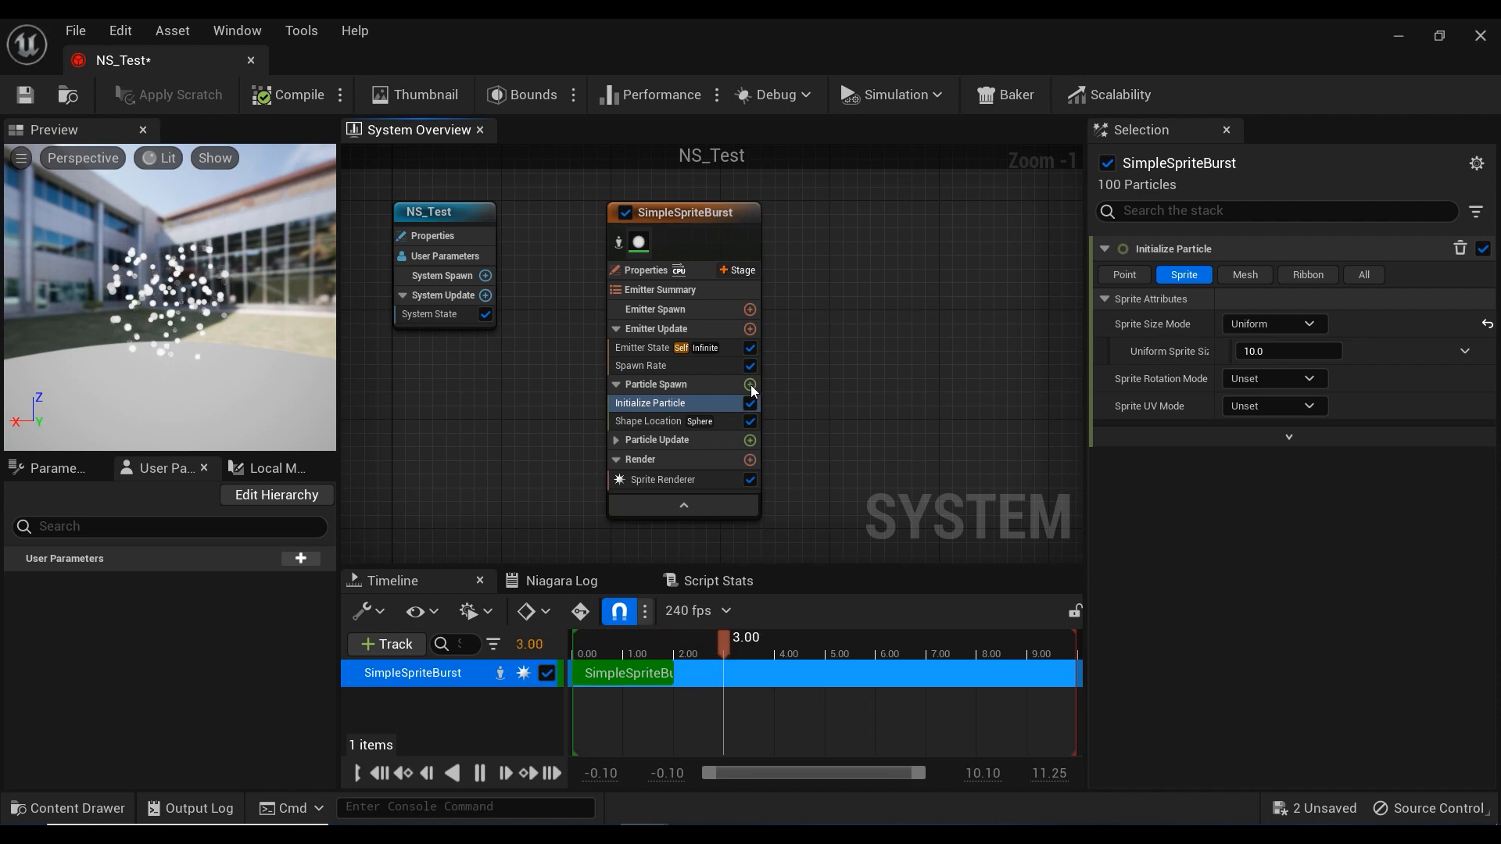
Step: Try SpawnRate values of 100, 1000 and 50 in the Spawn Rate module and settle on 500
left_click(687, 365)
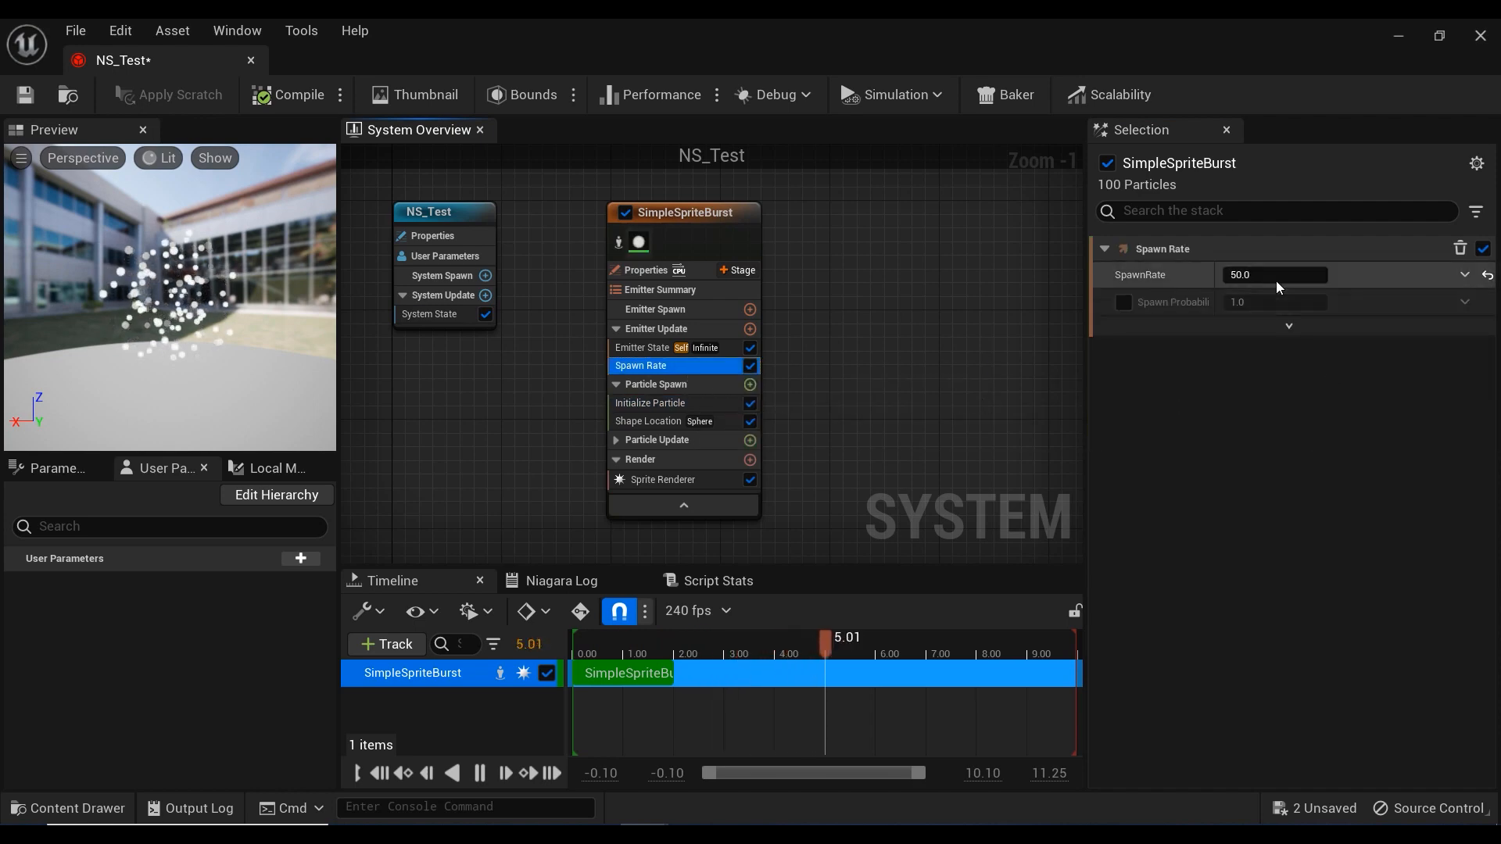
left_click(1276, 278)
type("100")
key("Return")
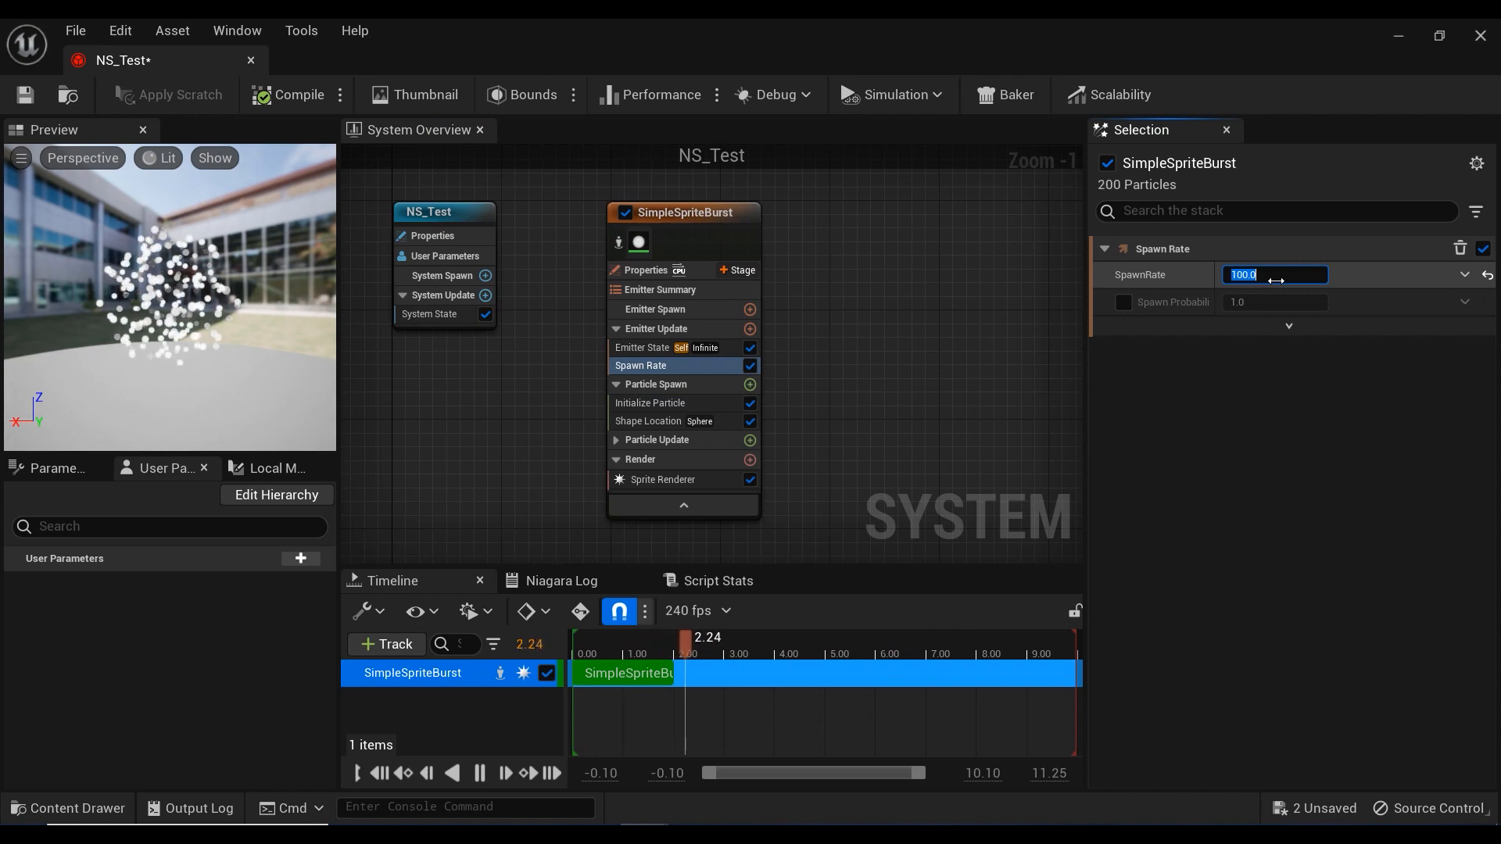
type("1000")
key("Return")
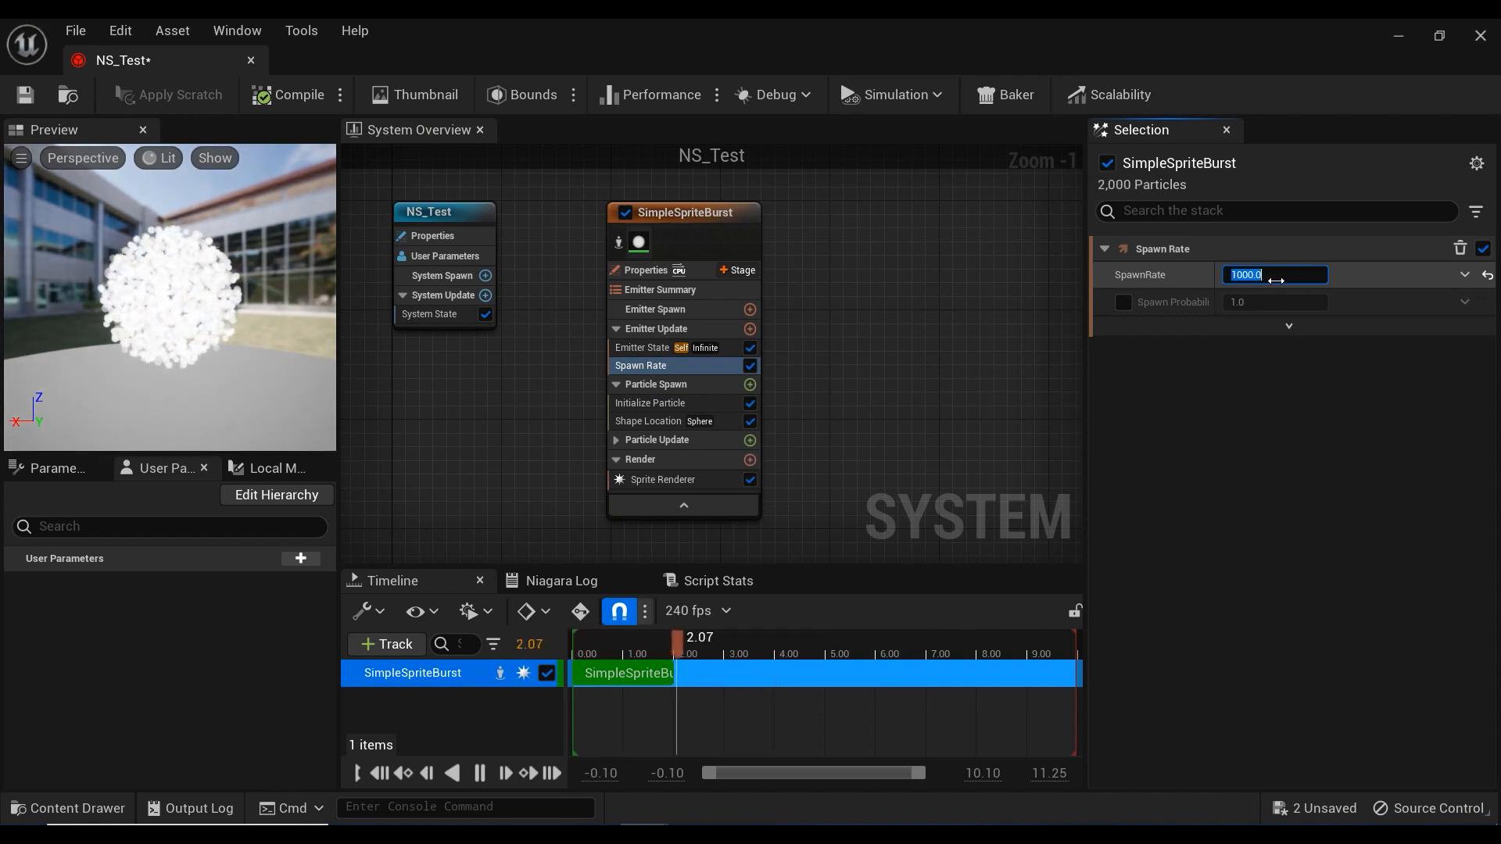
type("50")
key("Return")
key("Return")
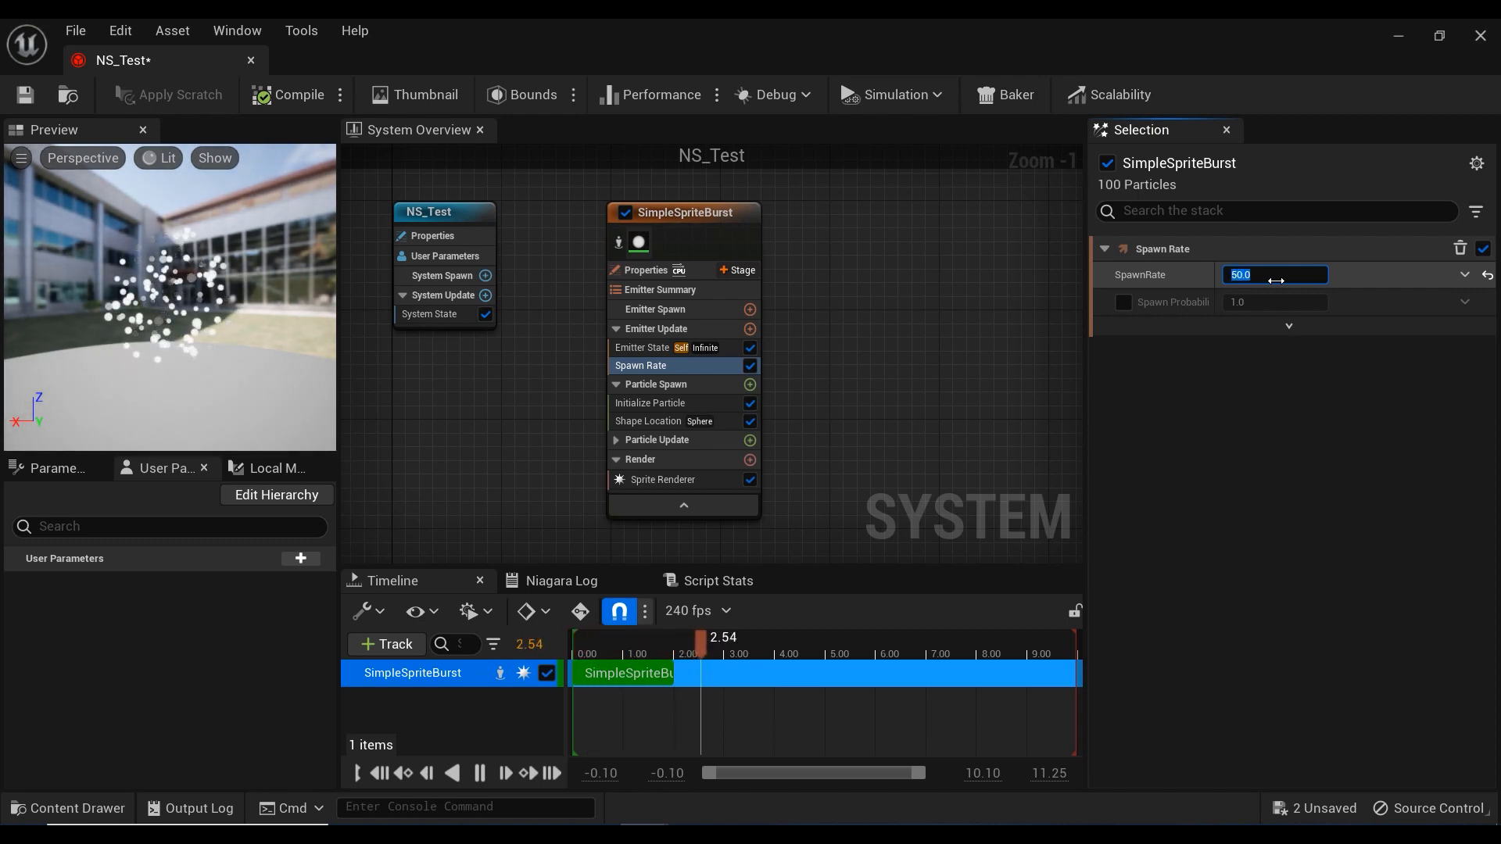
type("500")
key("Return")
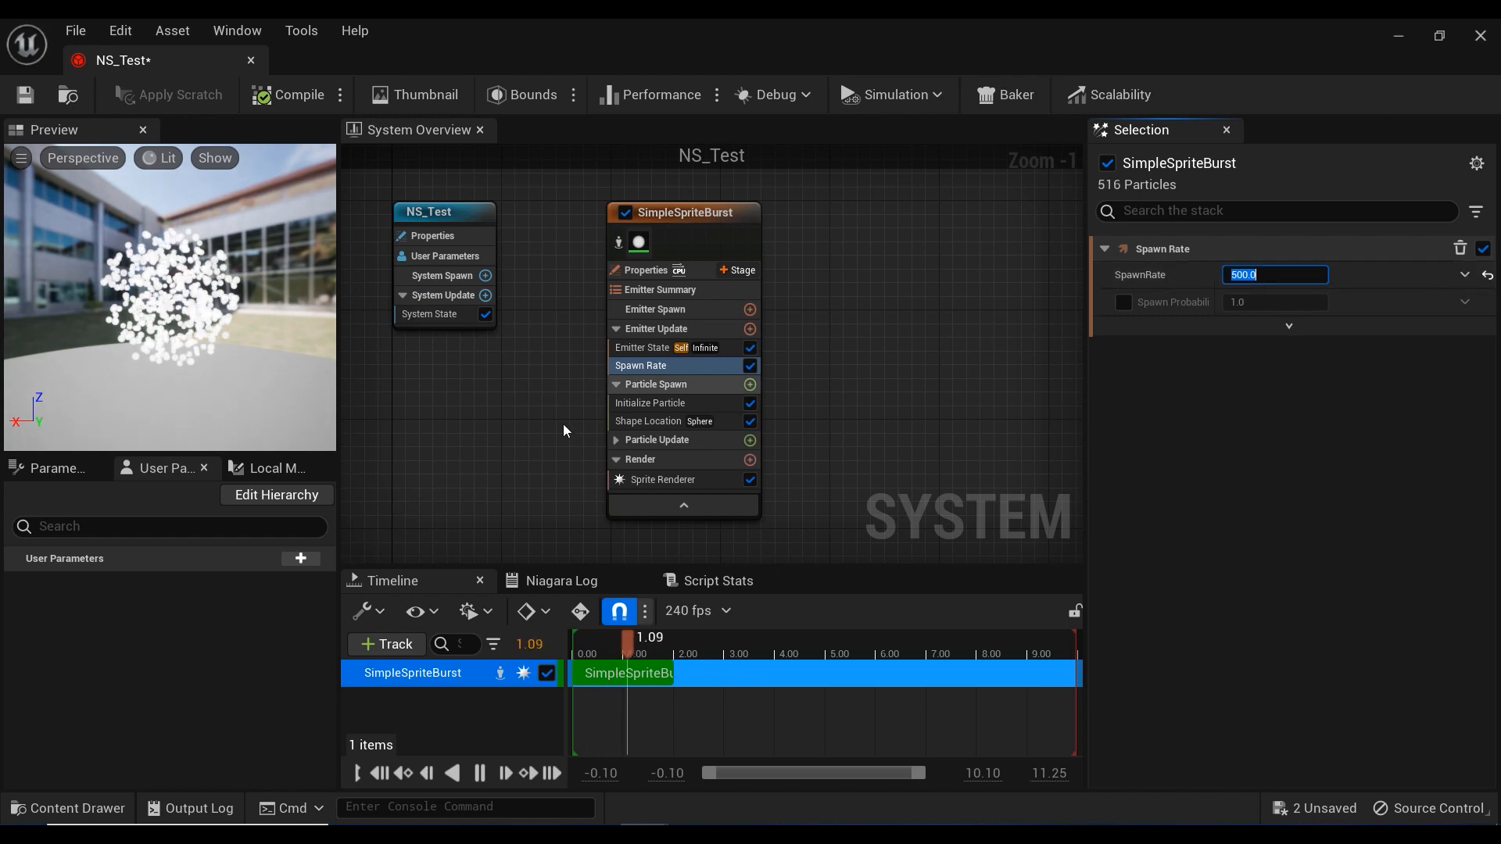
Step: Set the Uniform Sprite Size in the Initialize Particle module to 5
left_click(702, 401)
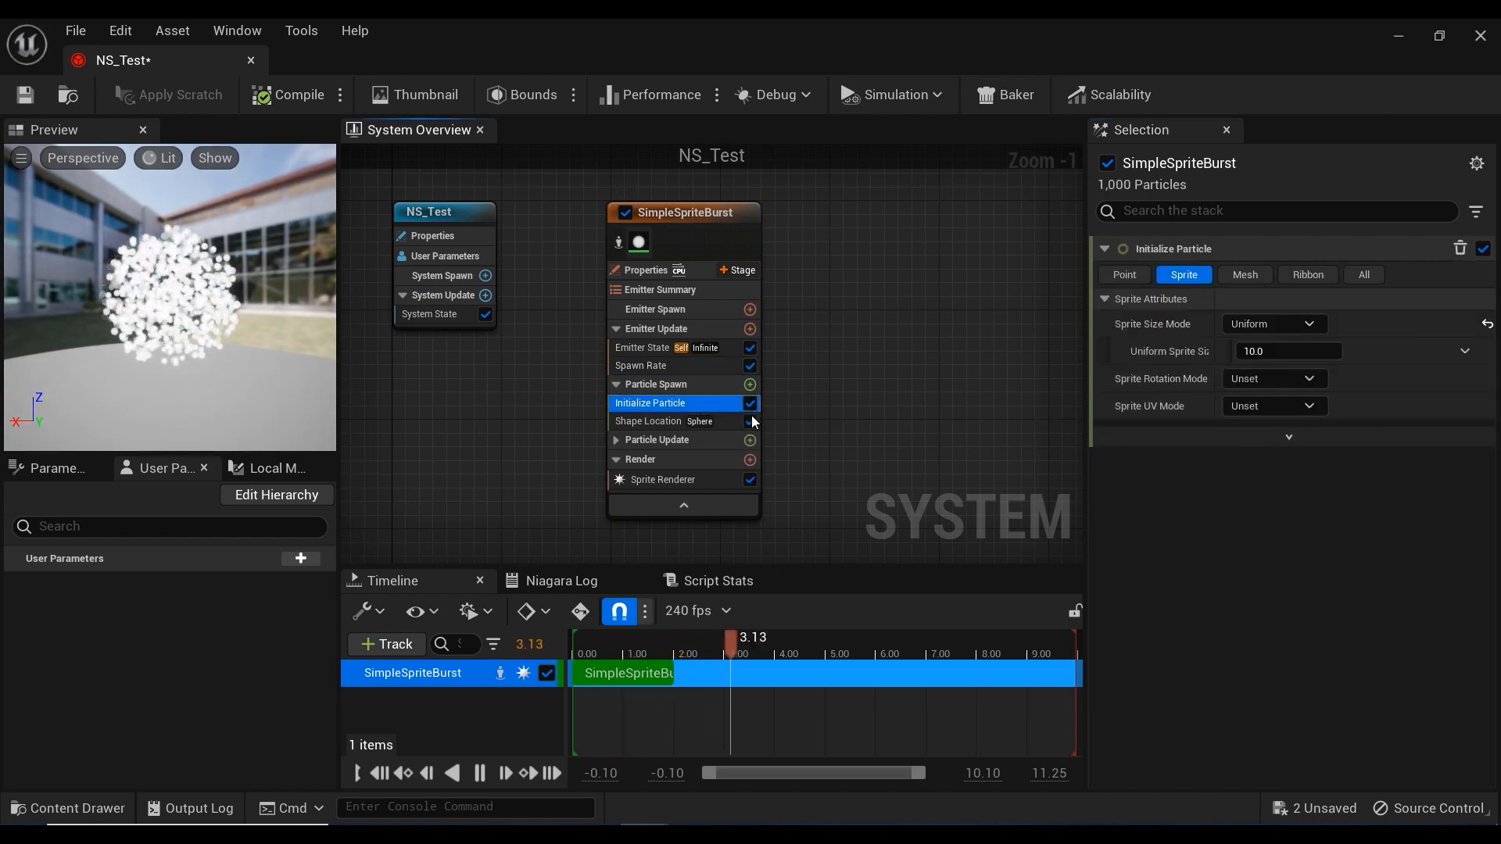
left_click(1267, 351)
type("5")
key("Return")
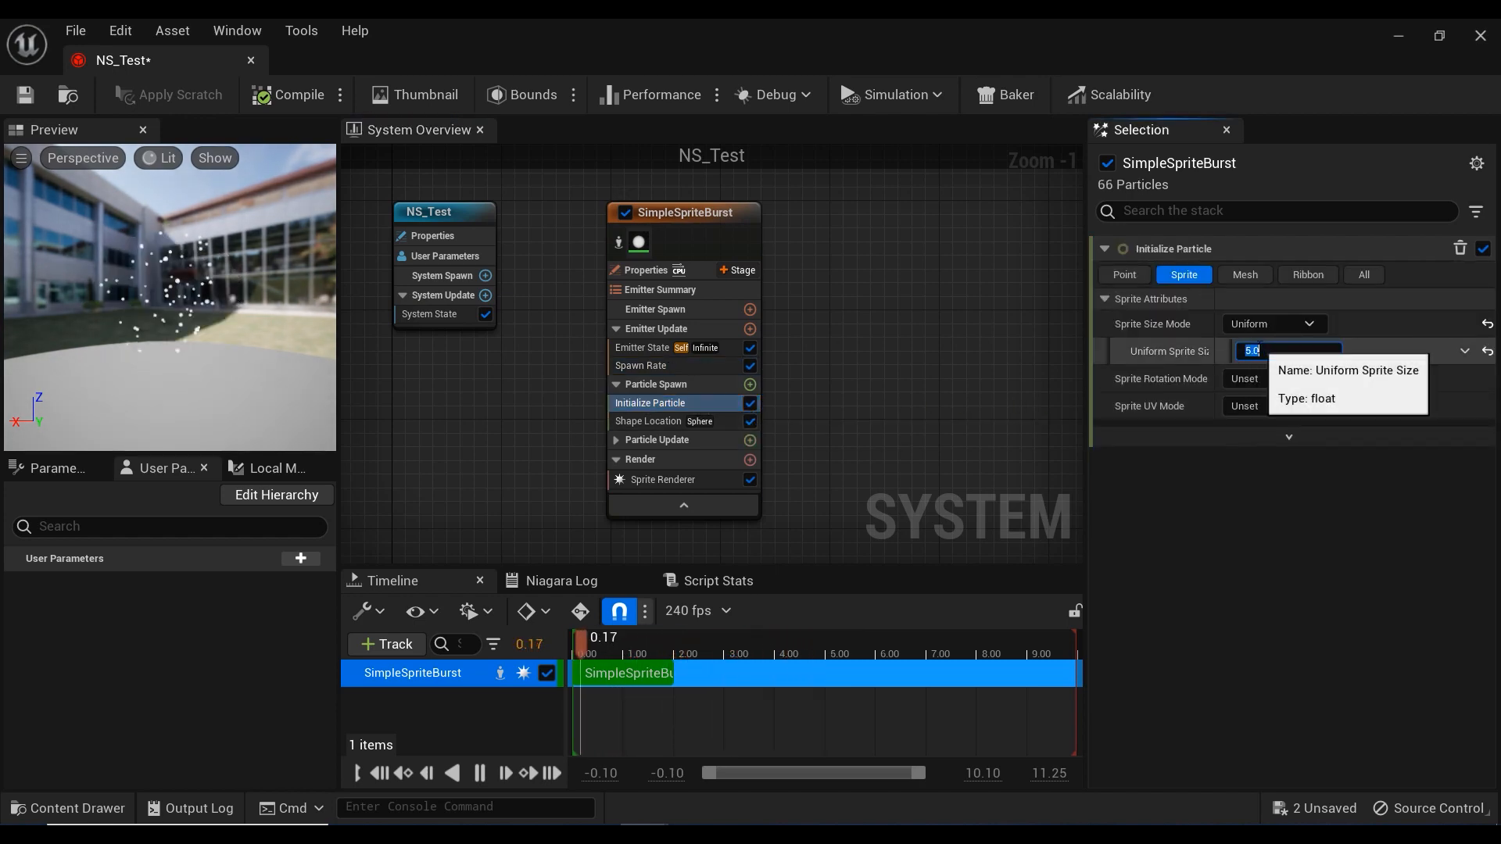
Step: In Shape Location, try a Sphere Radius of about 127 and switch the Shape Primitive to Cylinder
left_click(721, 421)
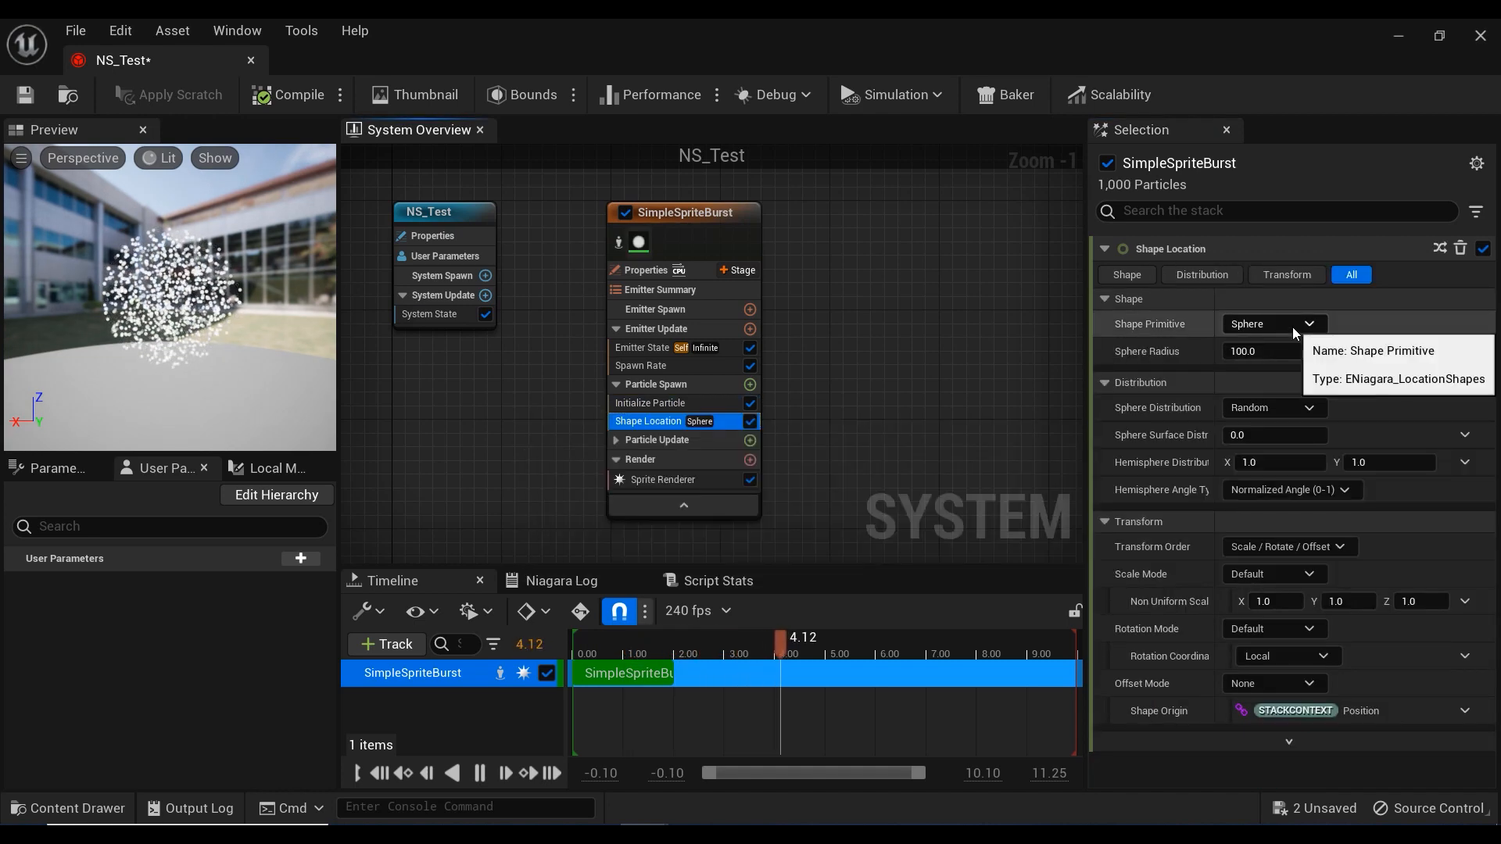
left_click_drag(1272, 351, 1261, 351)
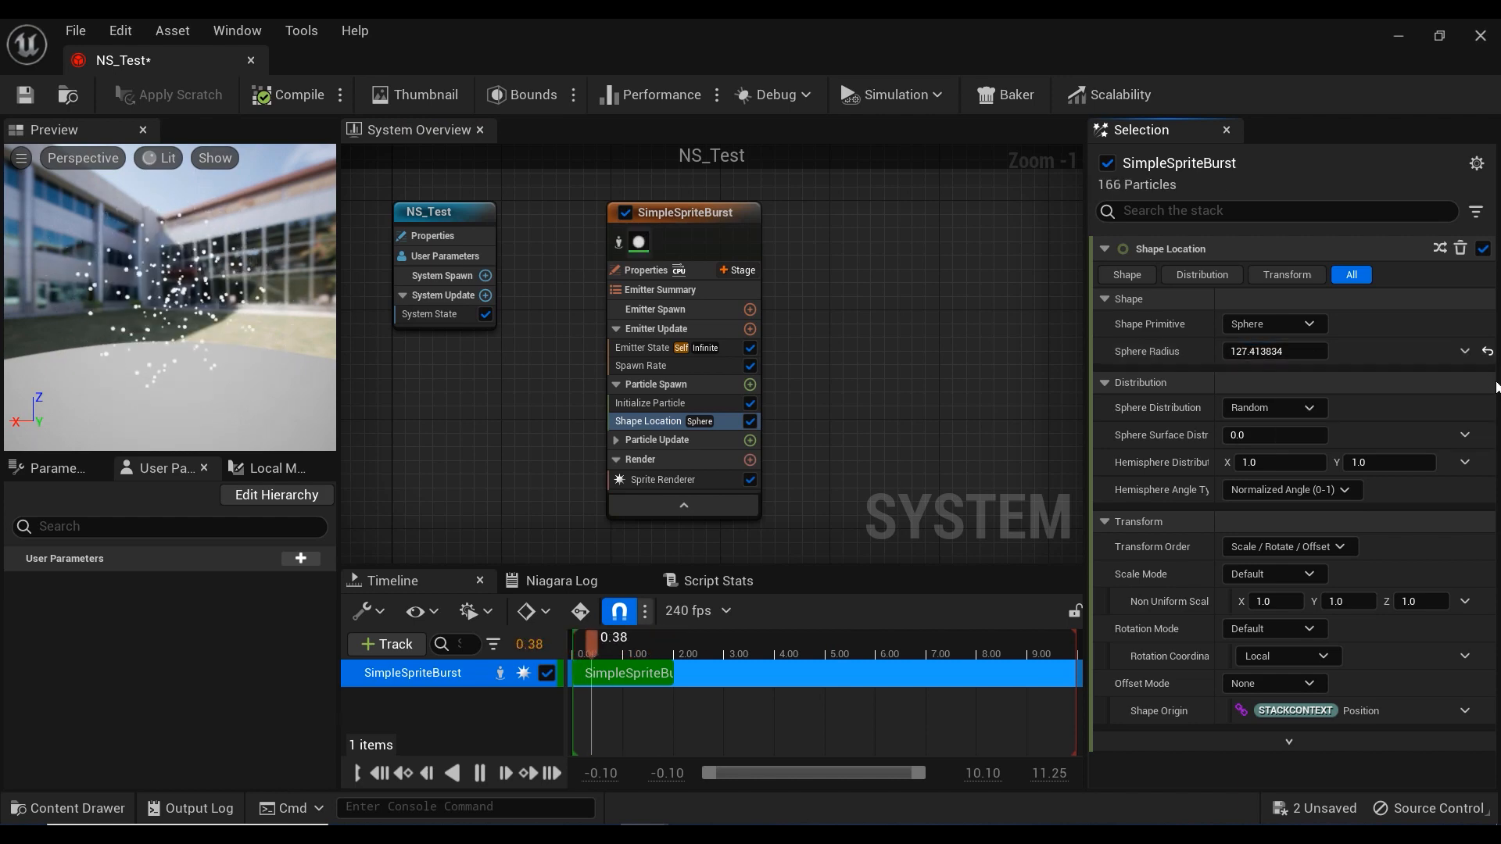
left_click(1307, 325)
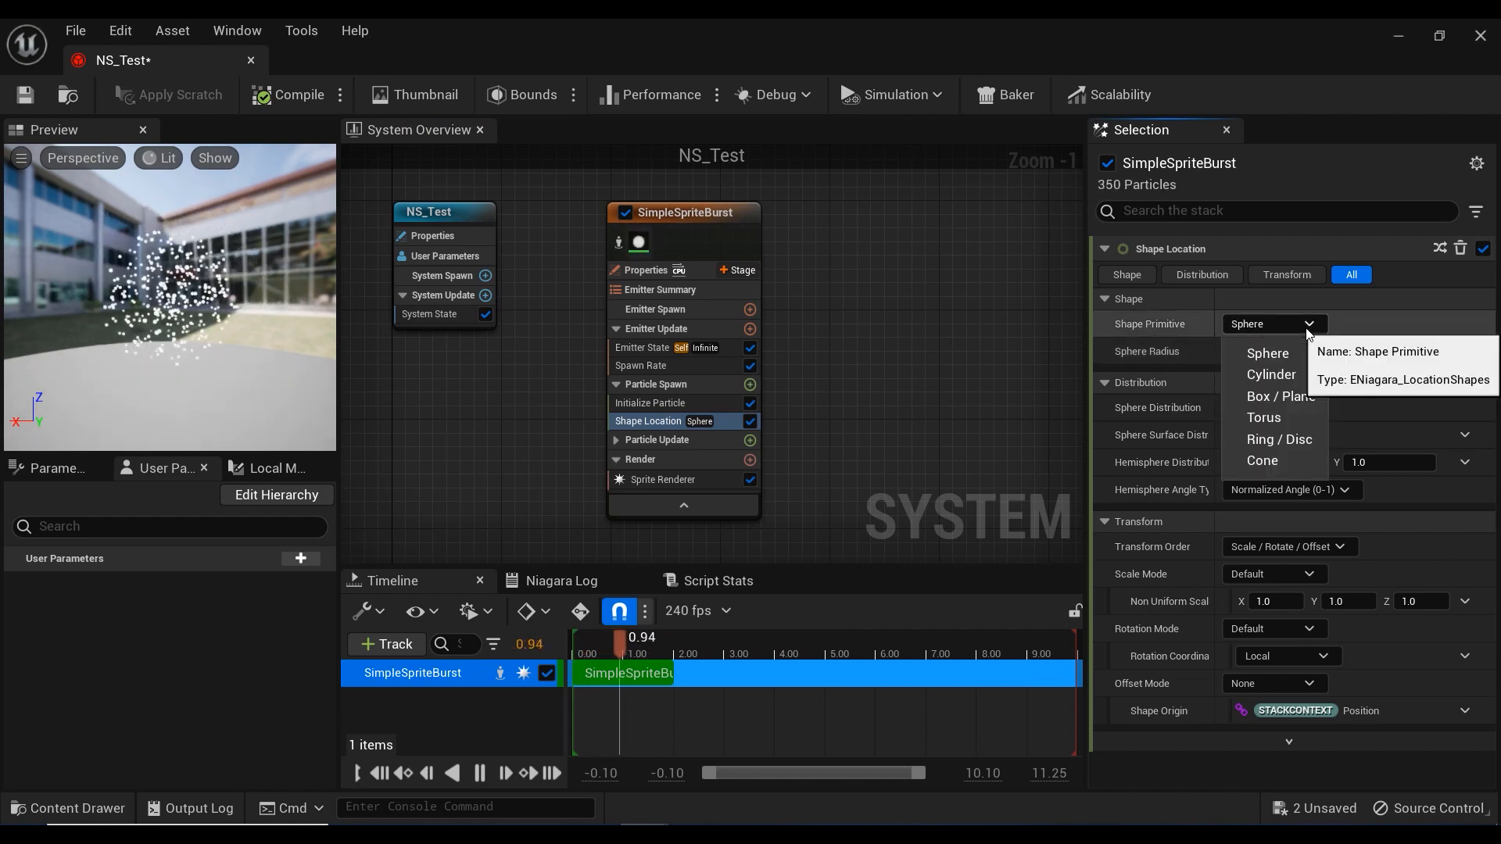
left_click(1292, 374)
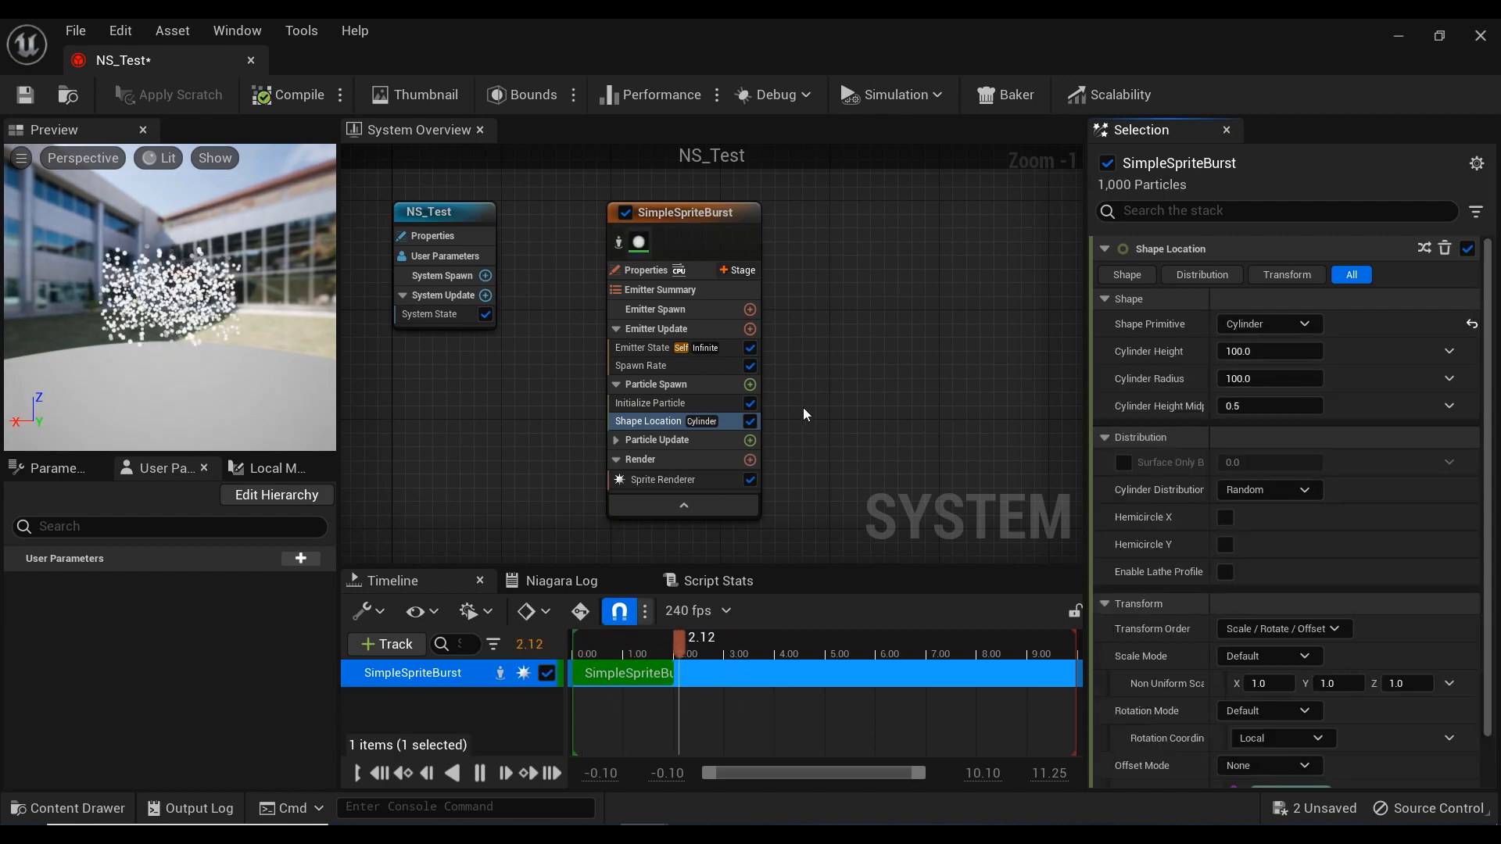
Step: Add an Add Velocity module to Particle Spawn, try a Z velocity of about 31, and reset the velocity to its default
left_click(750, 385)
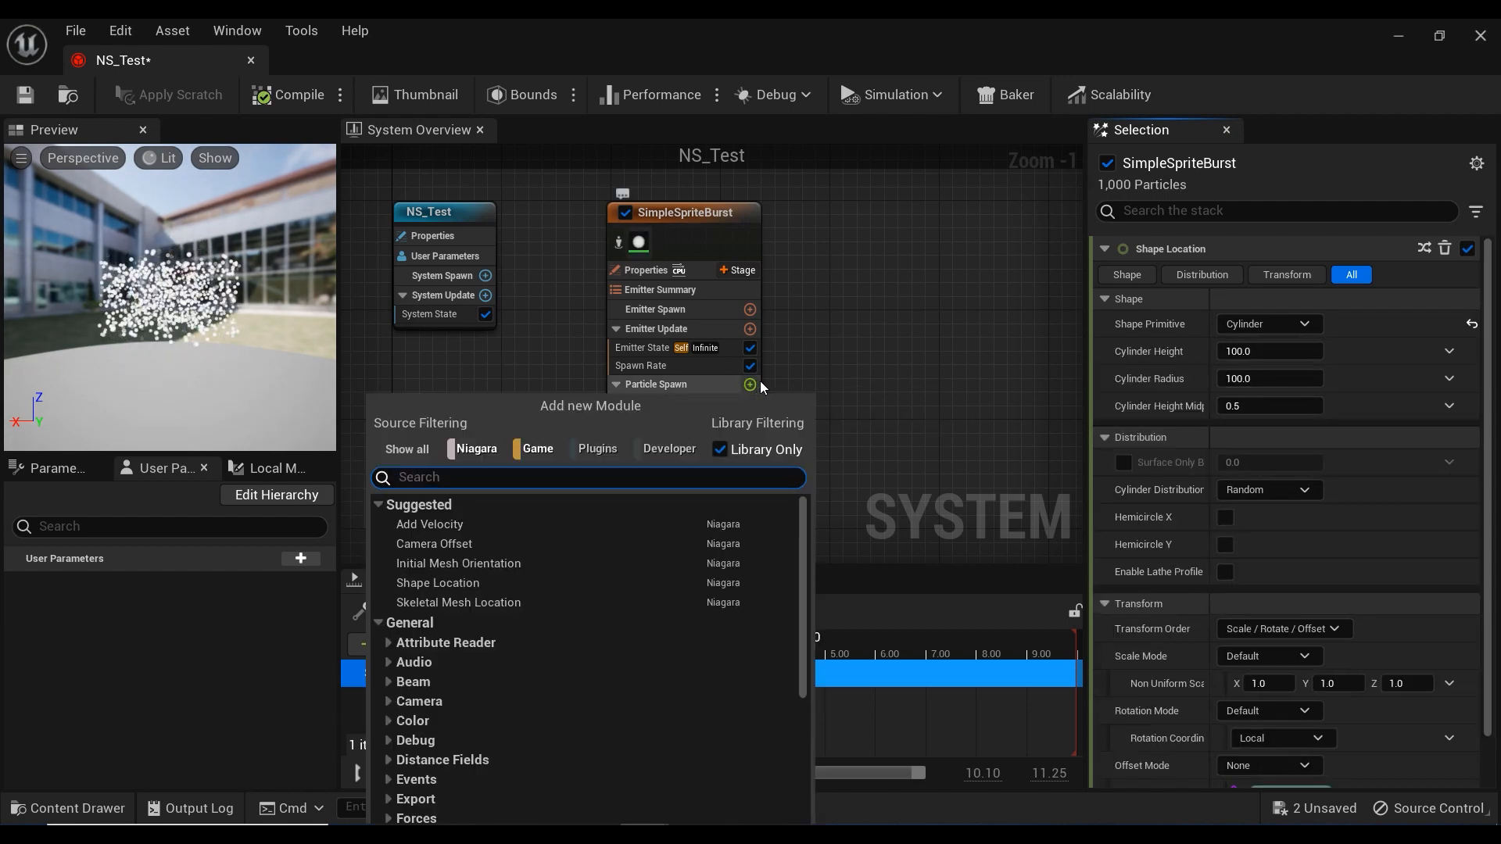
left_click(553, 530)
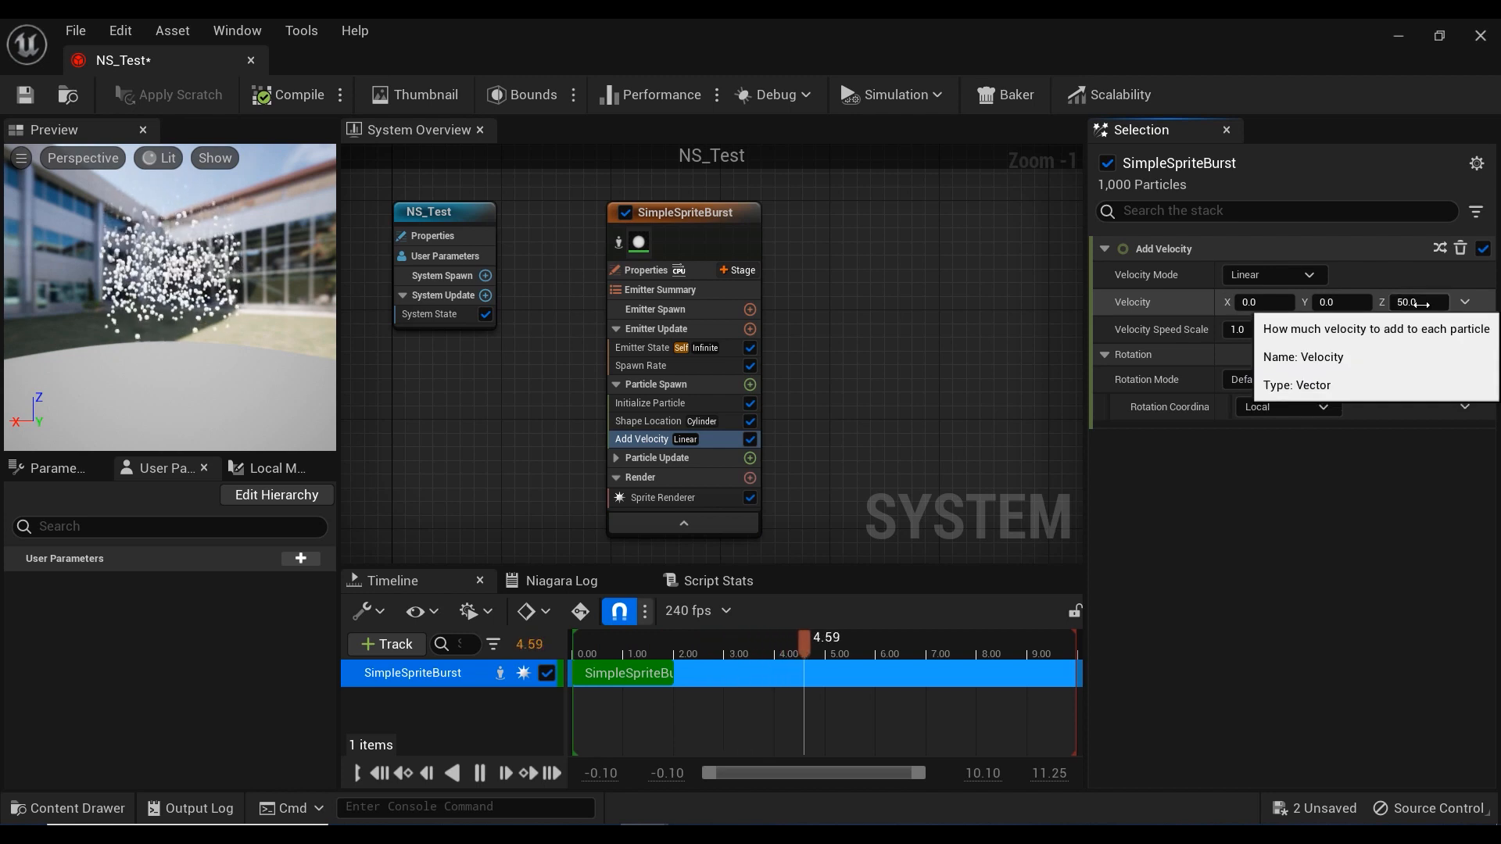
mouse_move(1421, 305)
left_mouse_down()
mouse_move(1399, 303)
mouse_move(1431, 304)
left_mouse_up()
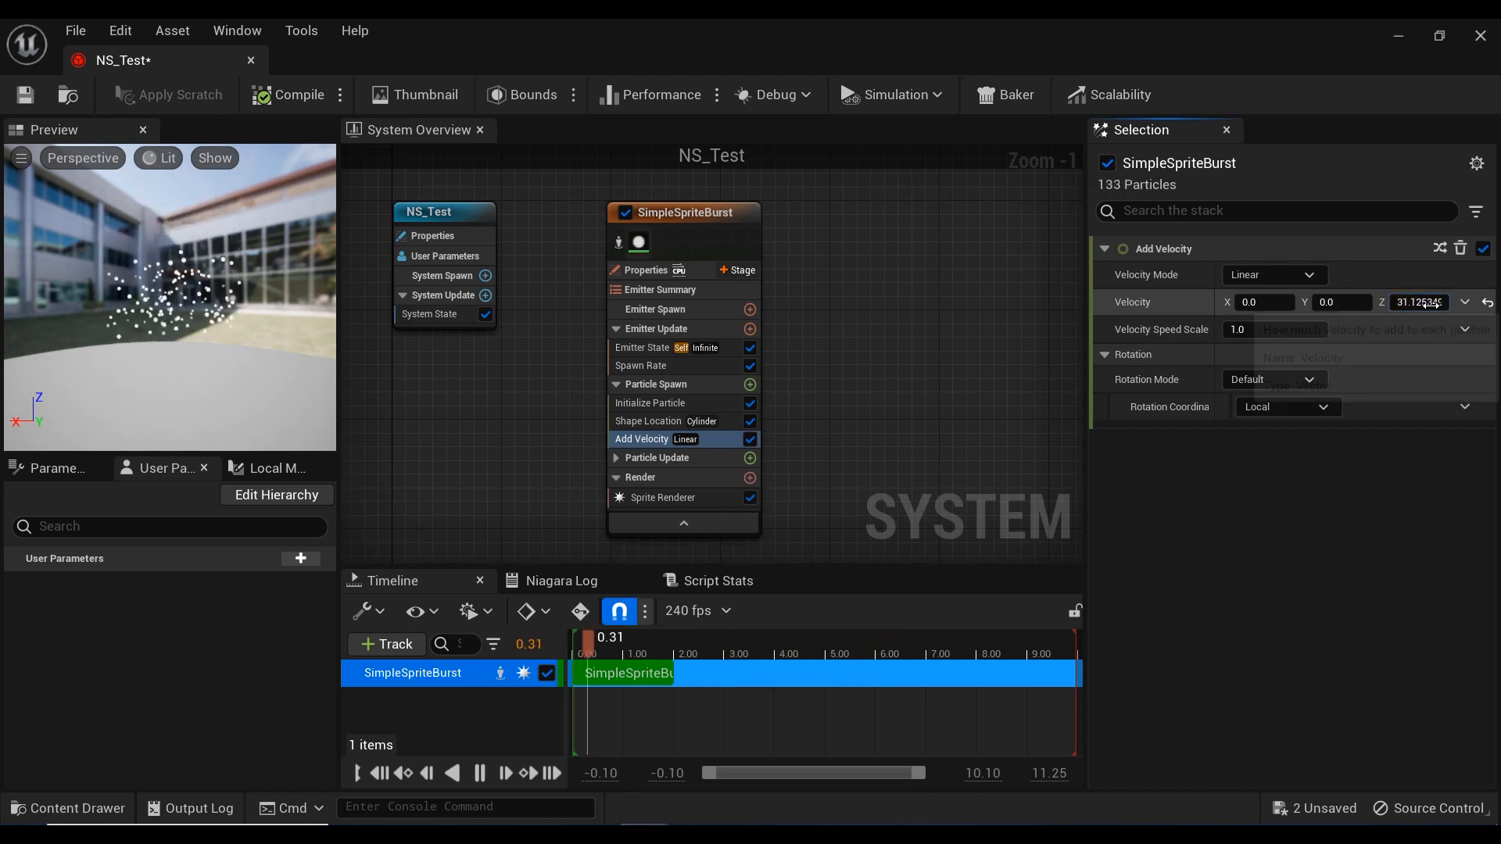
left_click(1488, 303)
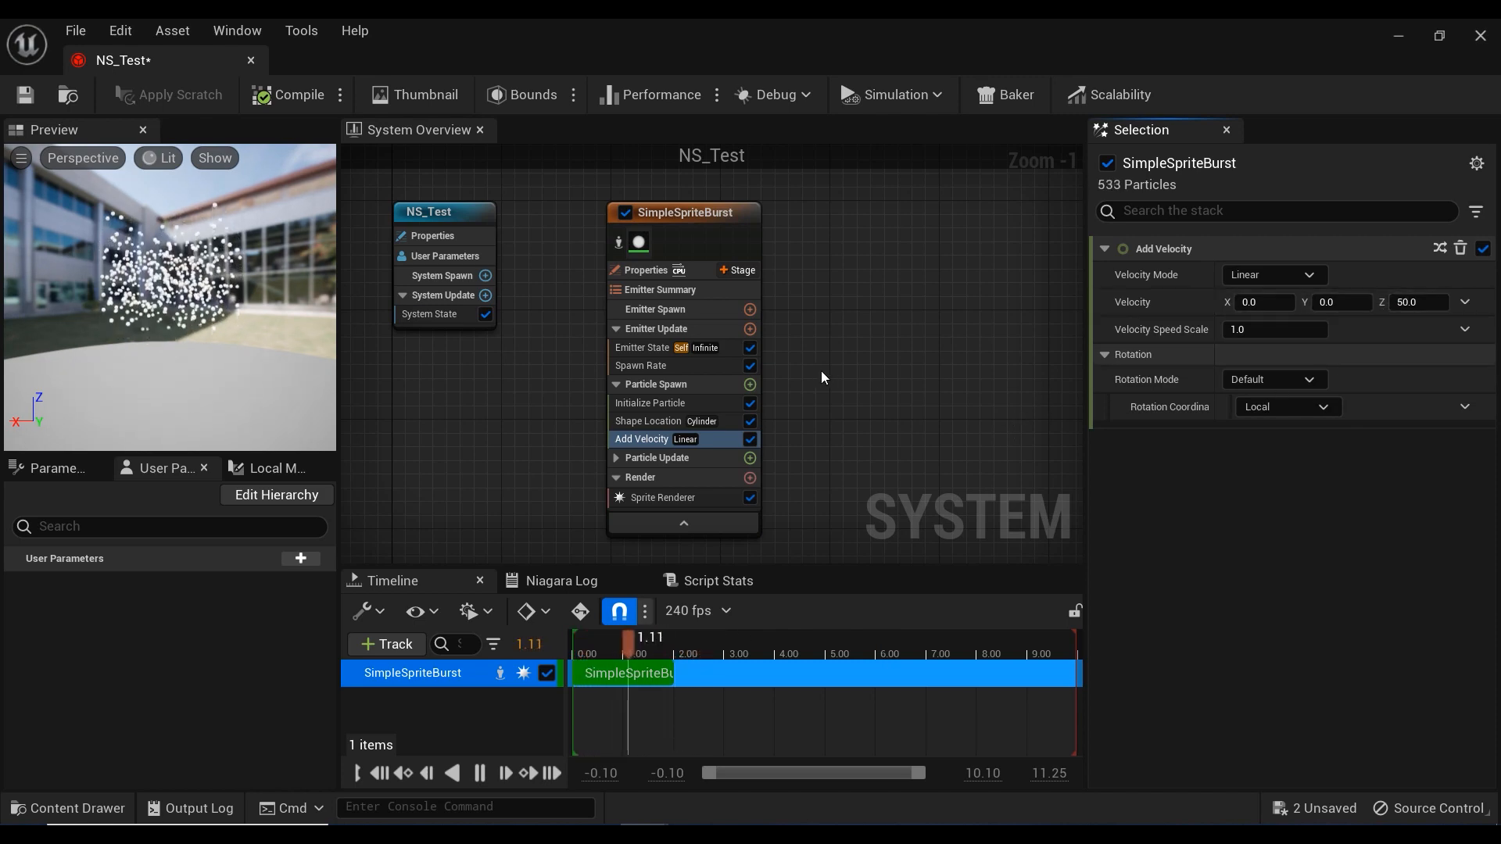
Step: Examine the Particle State, Scale Color, and Solve Forces and Velocity modules in the Particle Update stage
left_click(702, 457)
left_click(616, 458)
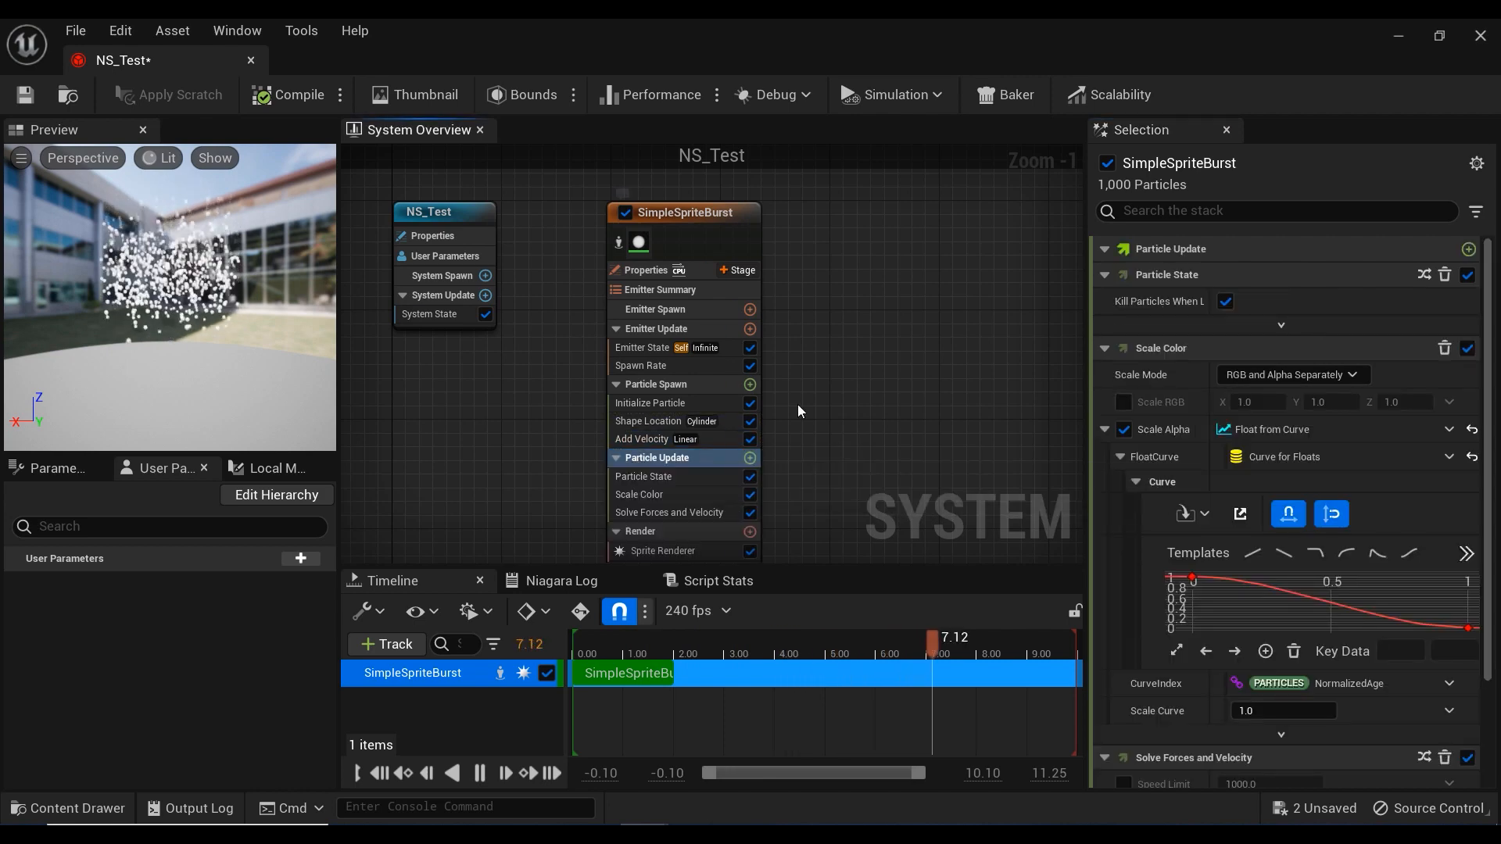
left_click(704, 476)
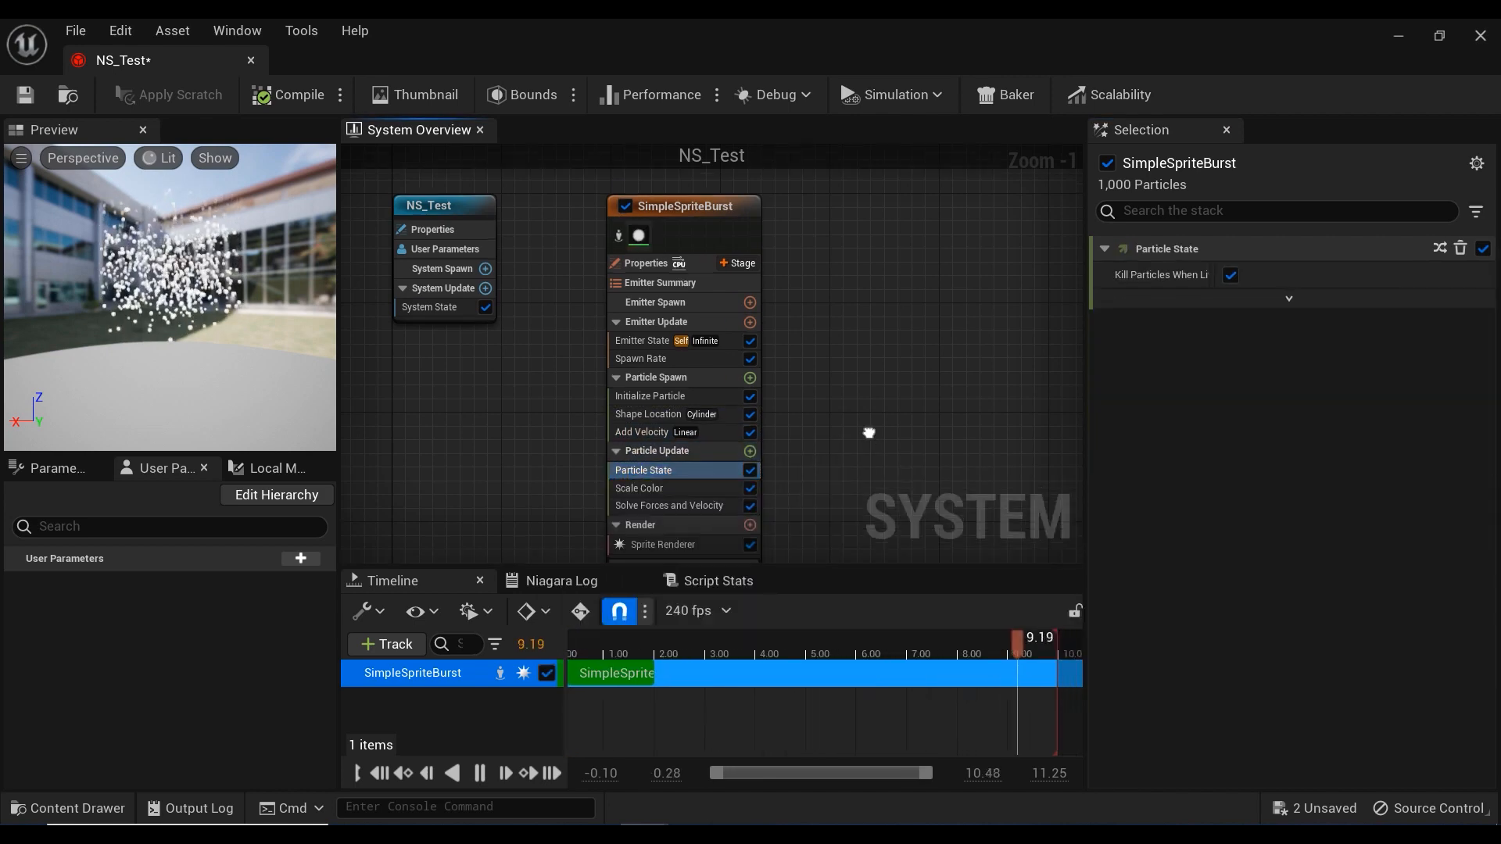
right_click_drag(868, 429, 880, 309)
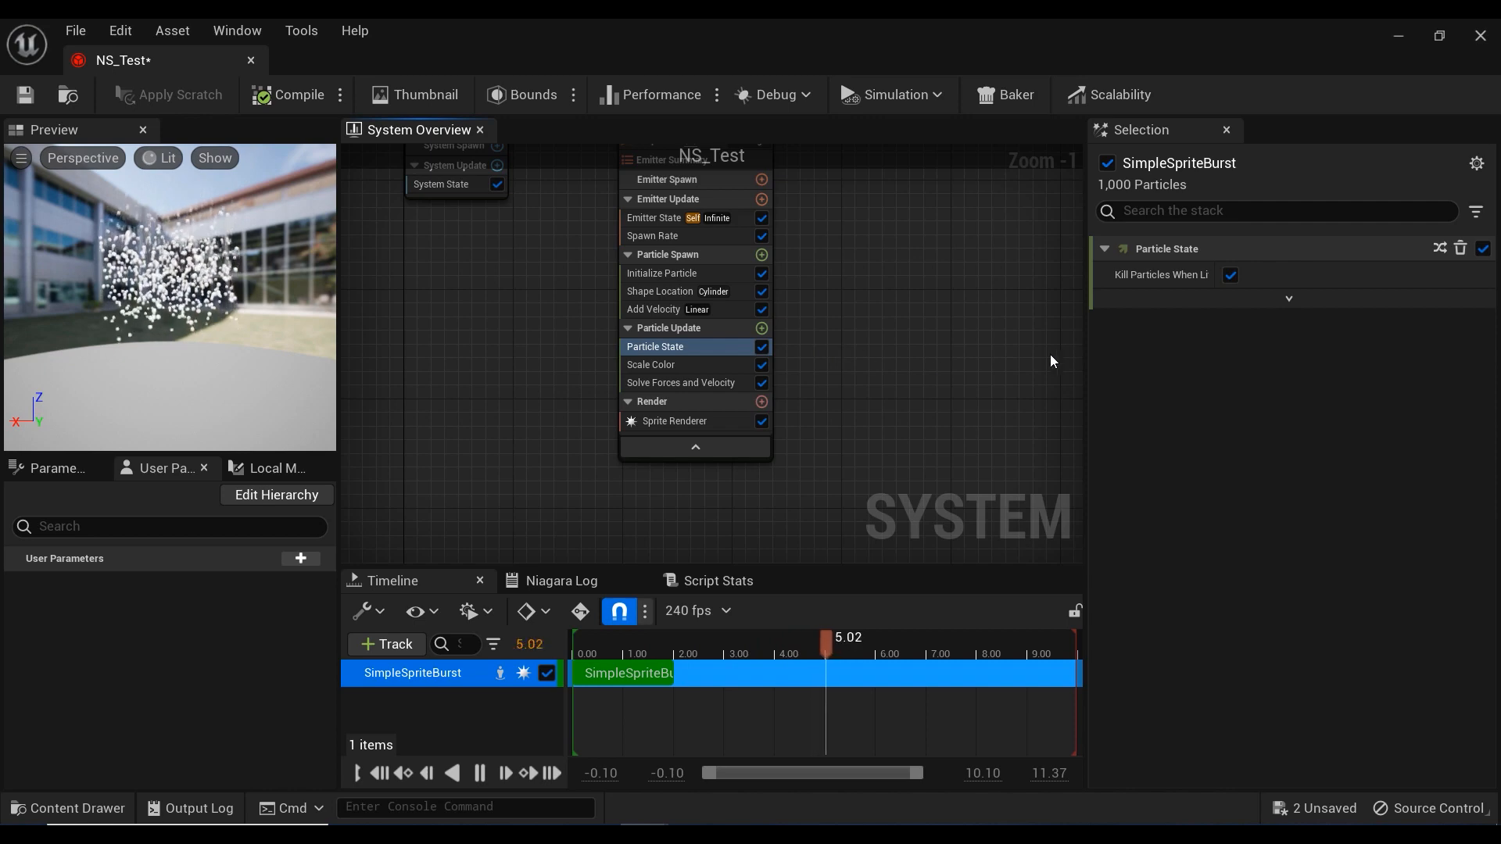
left_click_drag(1215, 270, 1308, 283)
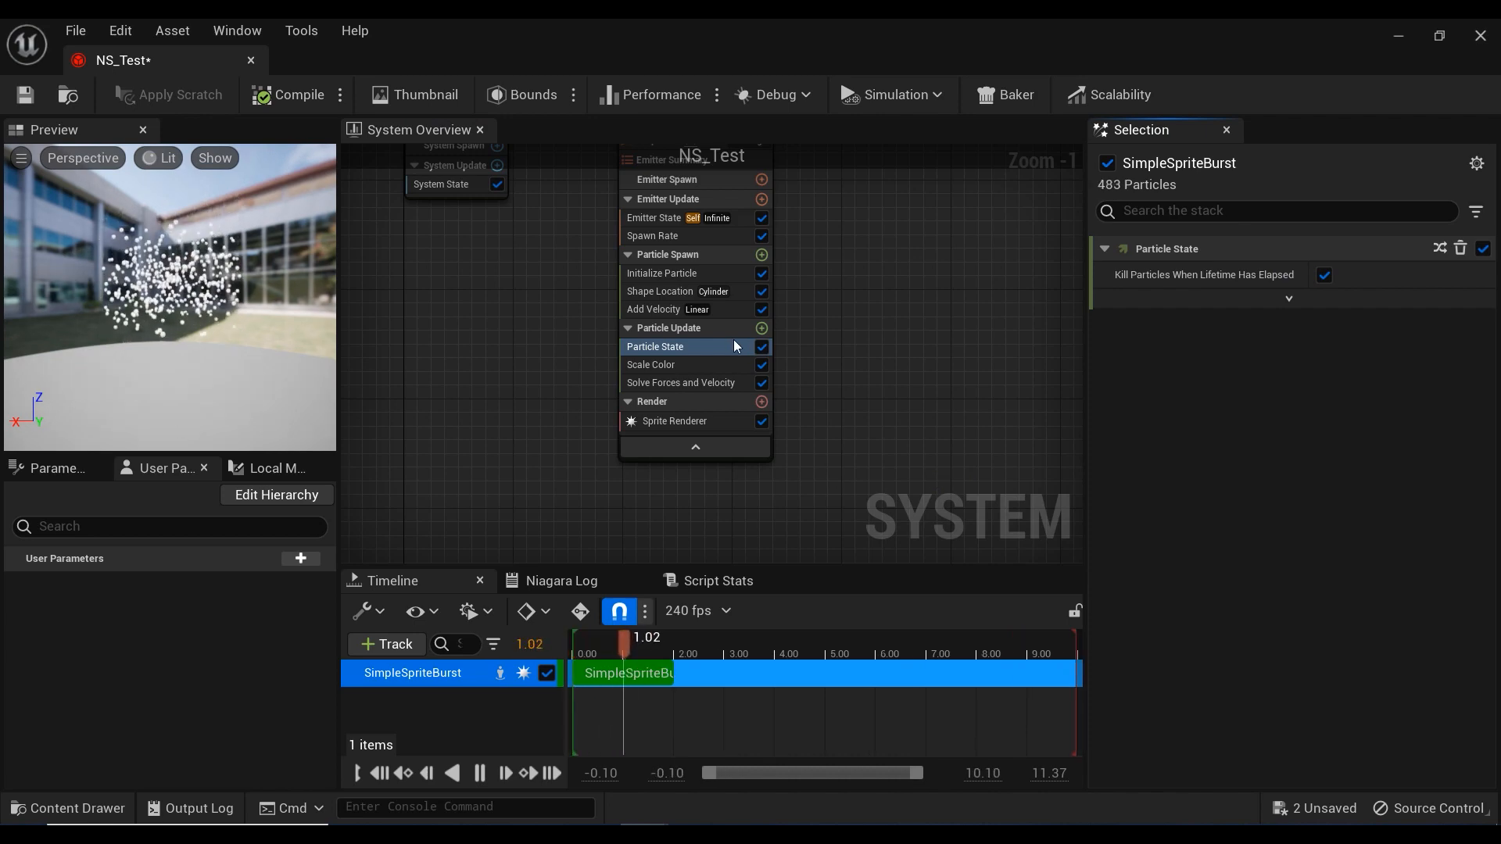
left_click(719, 366)
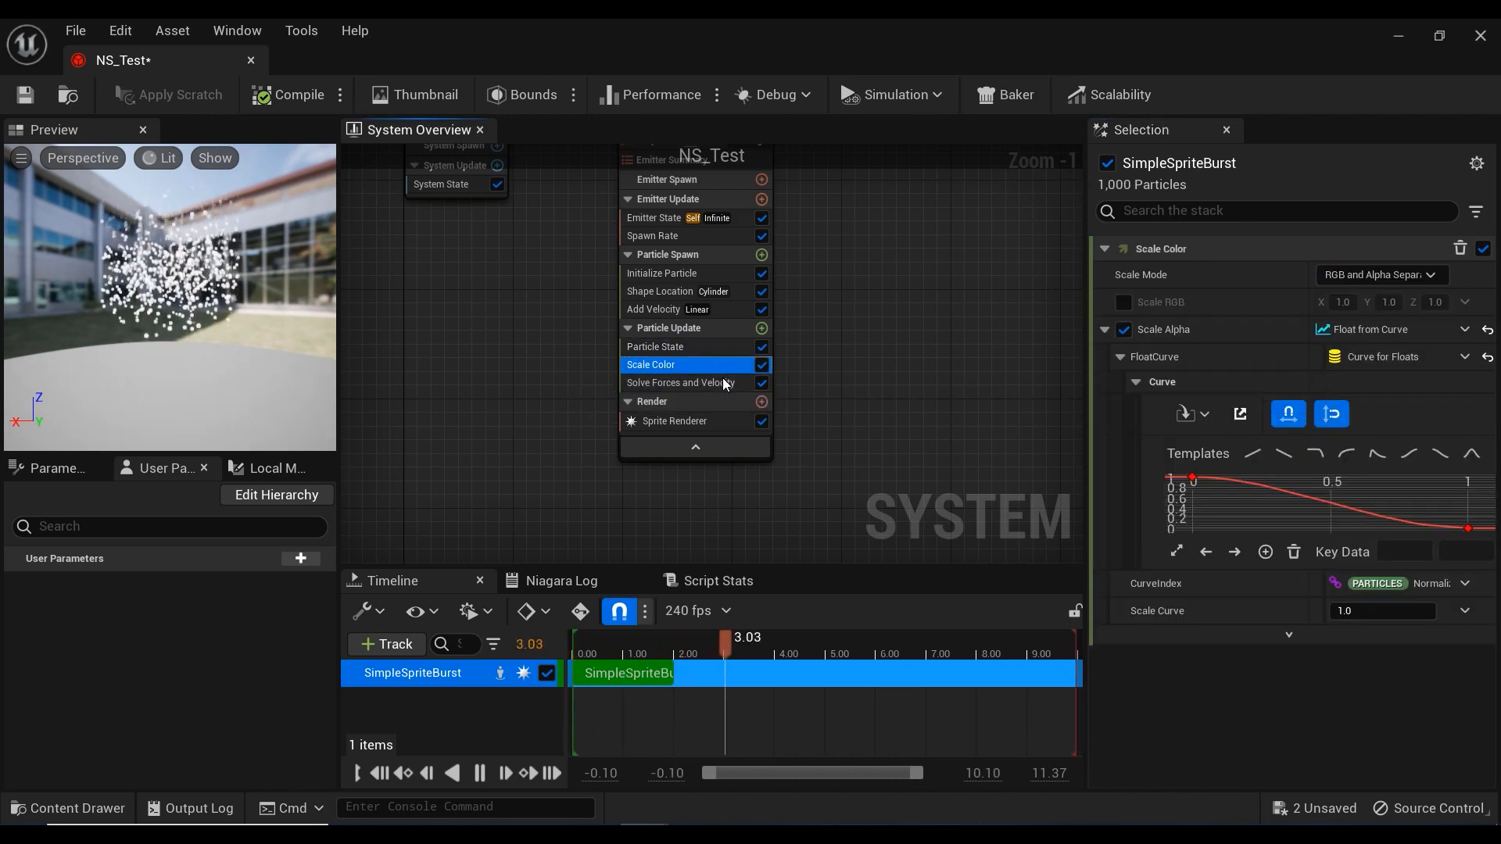
left_click(722, 383)
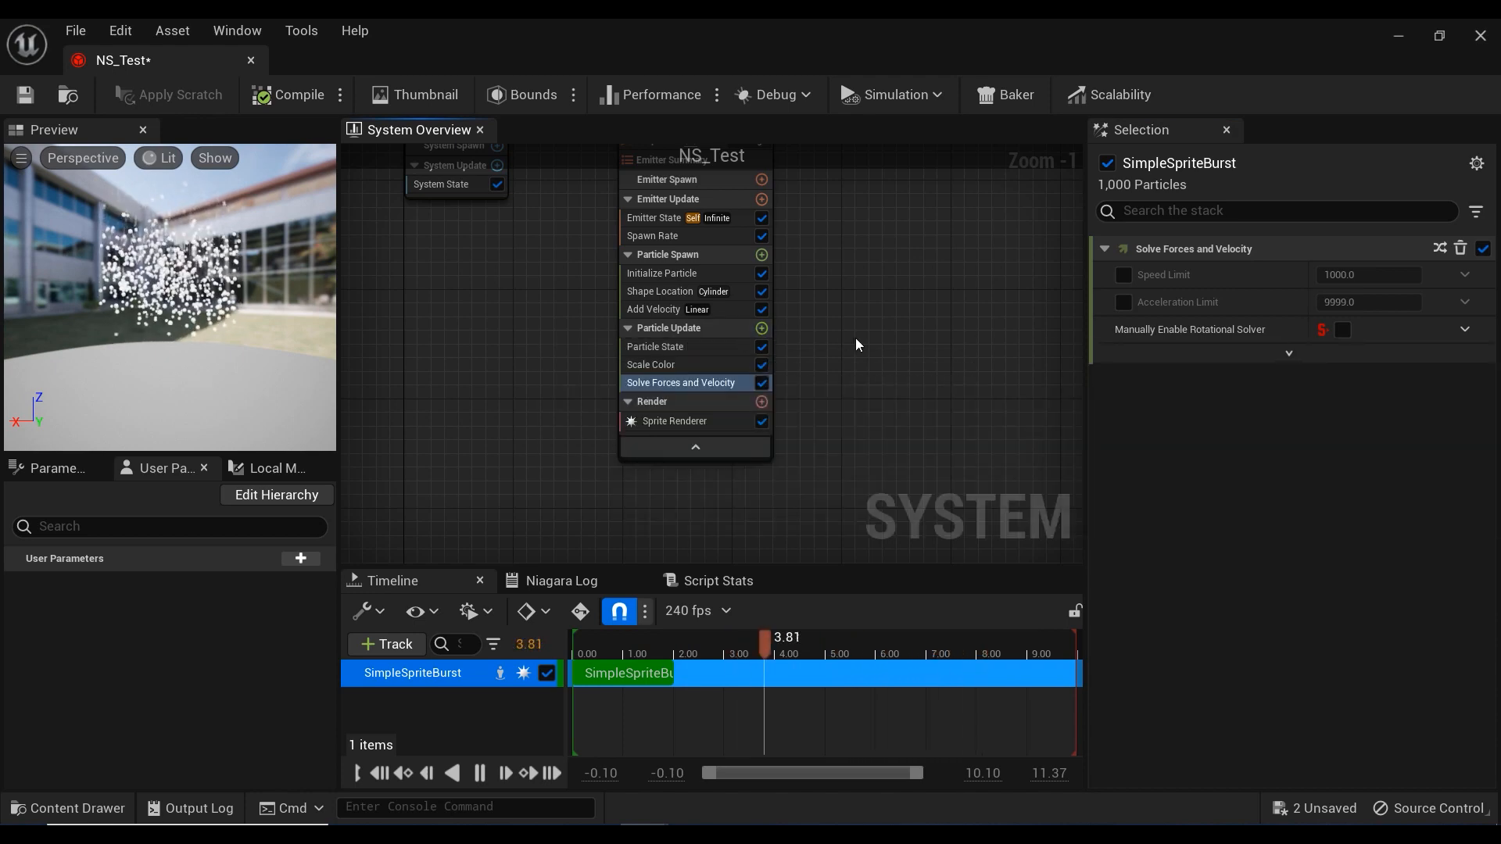
Step: Add a Scale Sprite Size module to the Particle Update stage of the SimpleSpriteBurst emitter
left_click(762, 327)
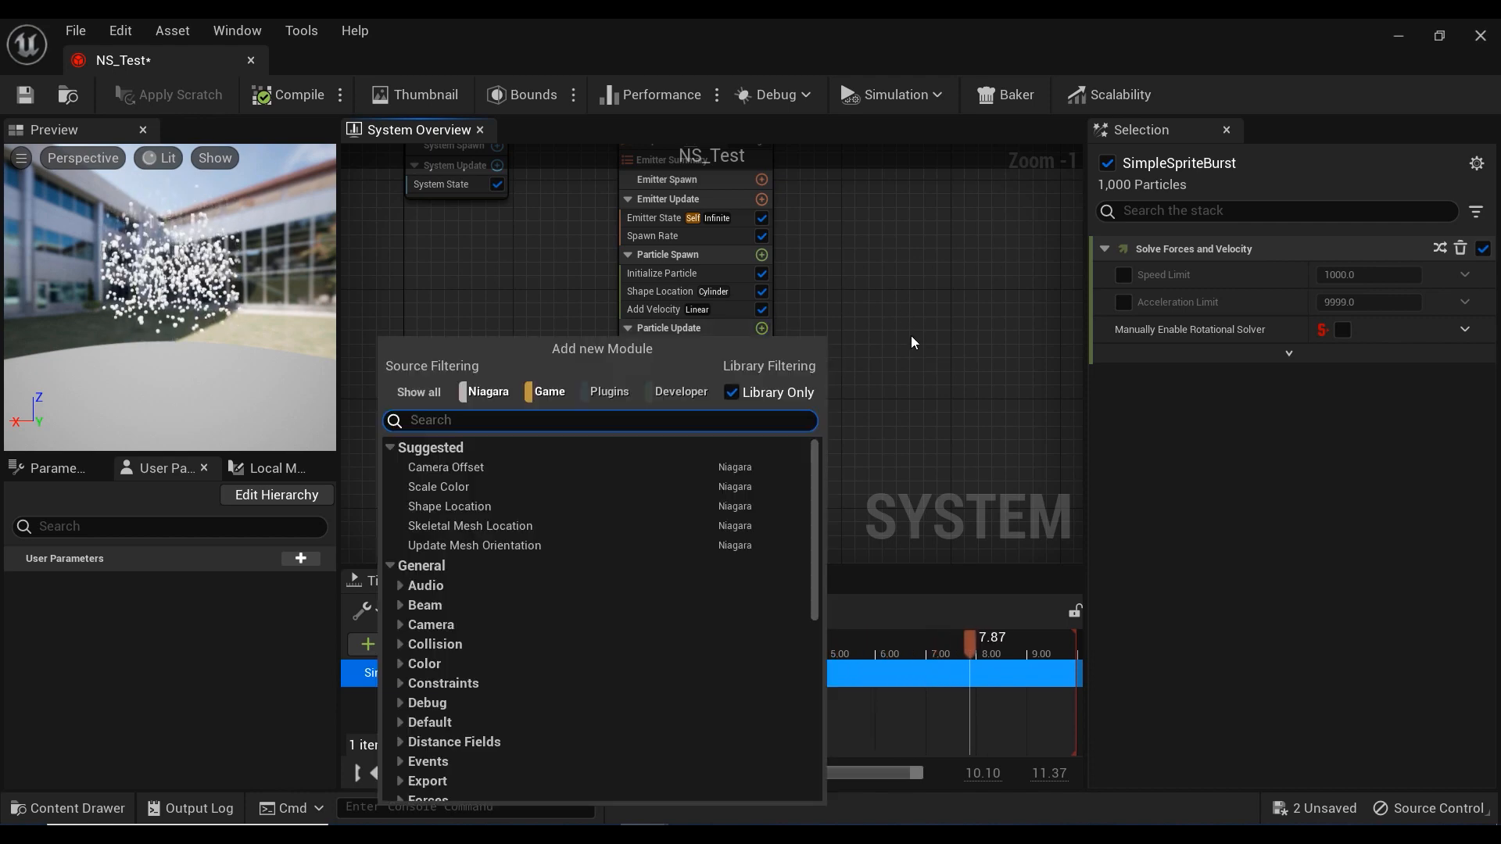
type("sca")
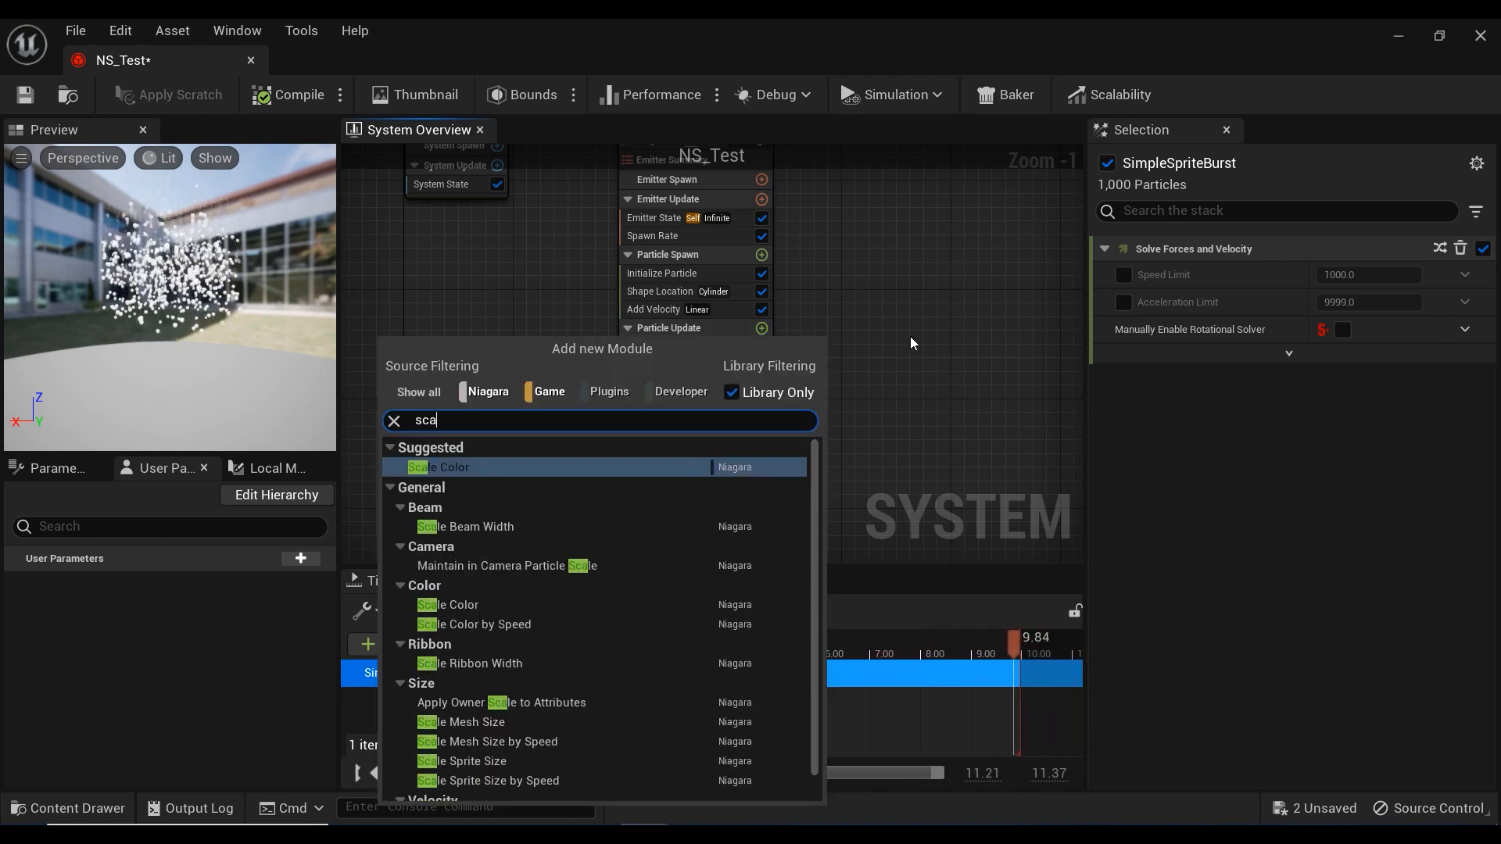
type("le si")
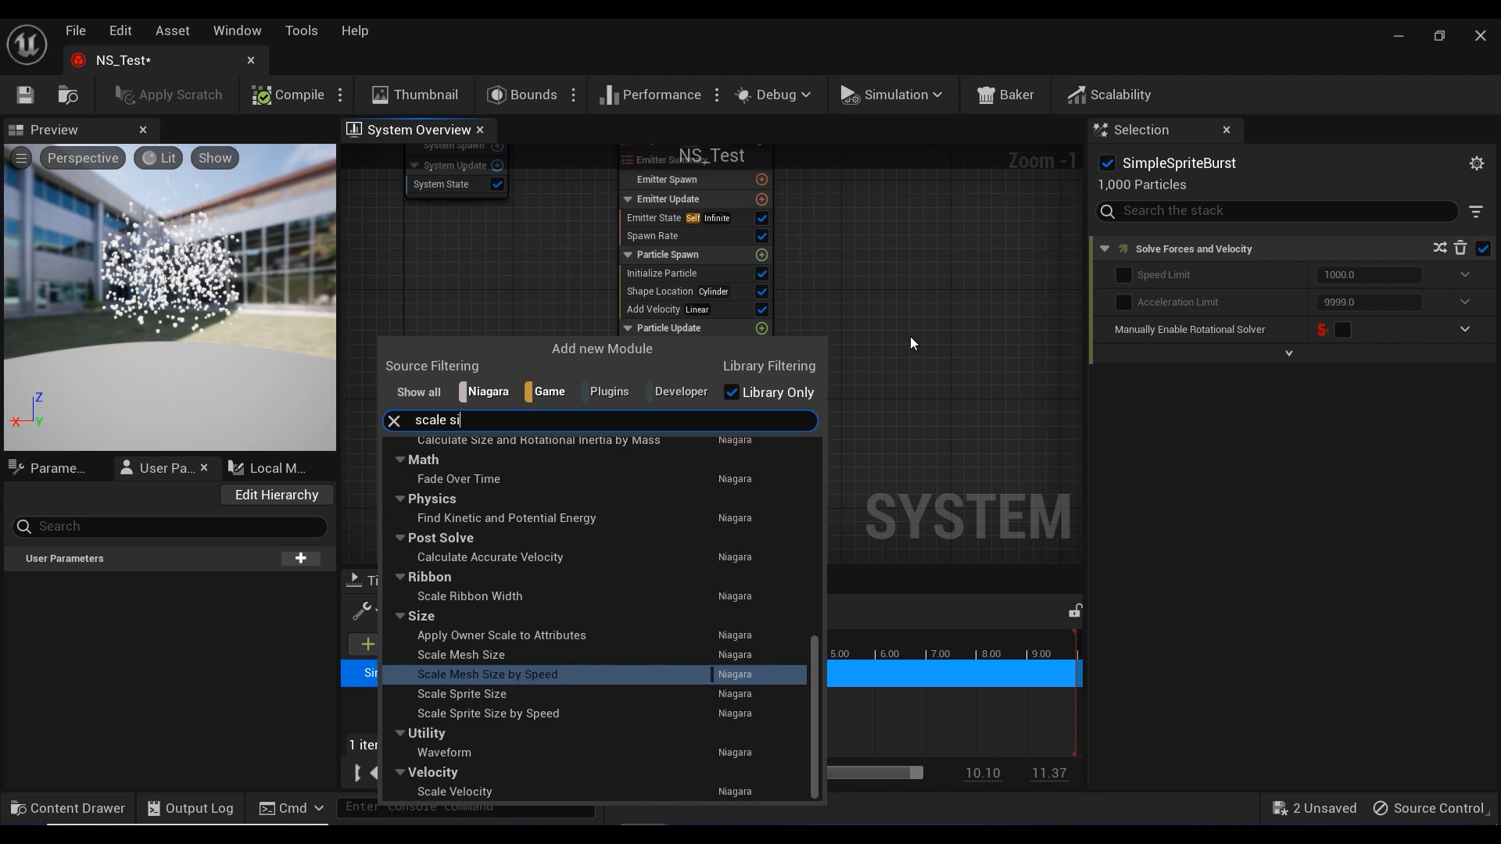
type("ze")
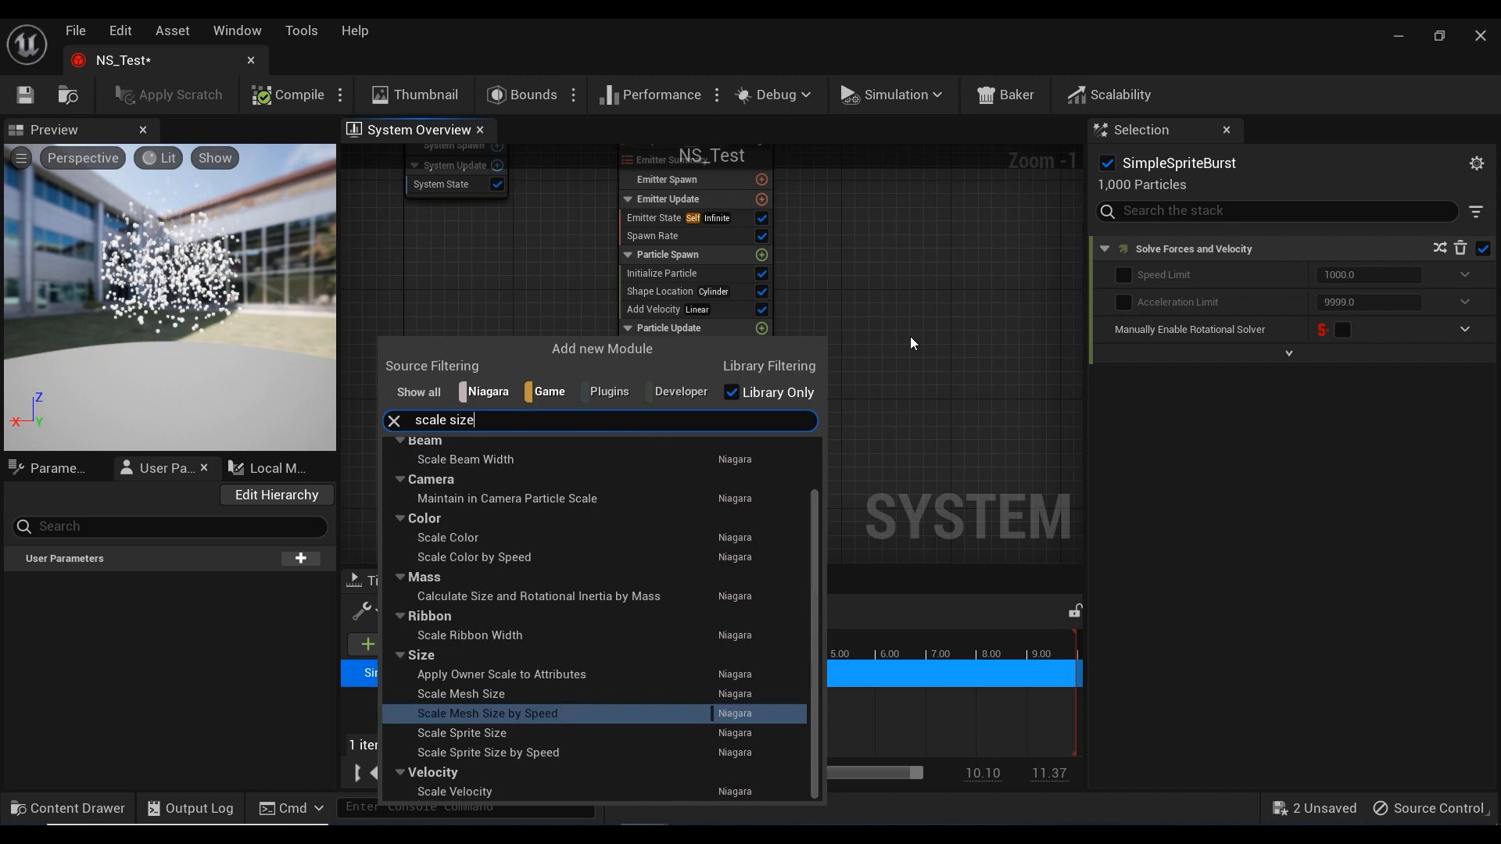
left_click(526, 733)
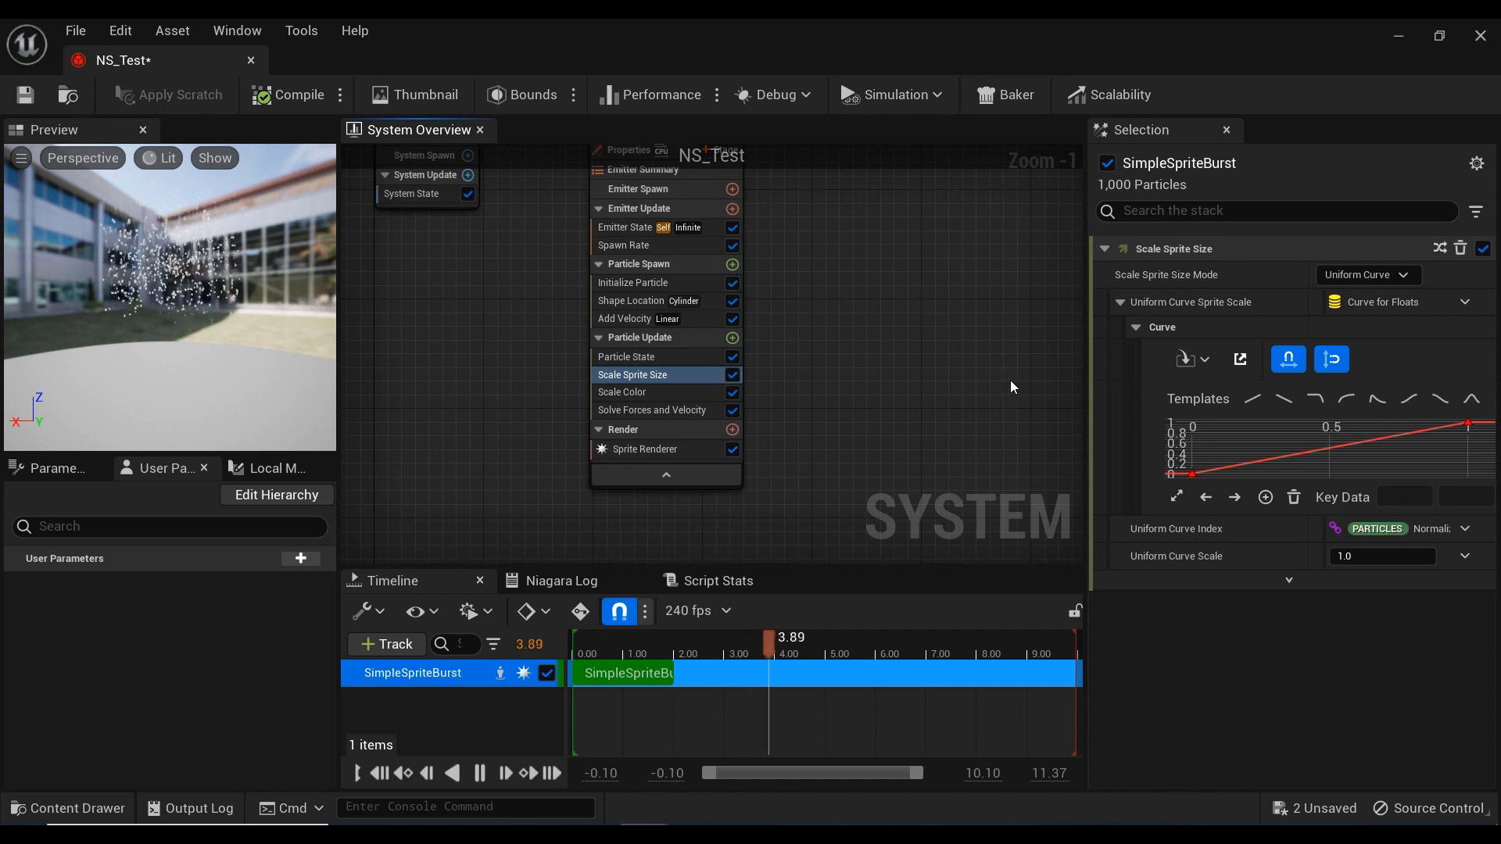
Step: Set the Uniform Sprite Size in the Initialize Particle module to 15
left_click(676, 285)
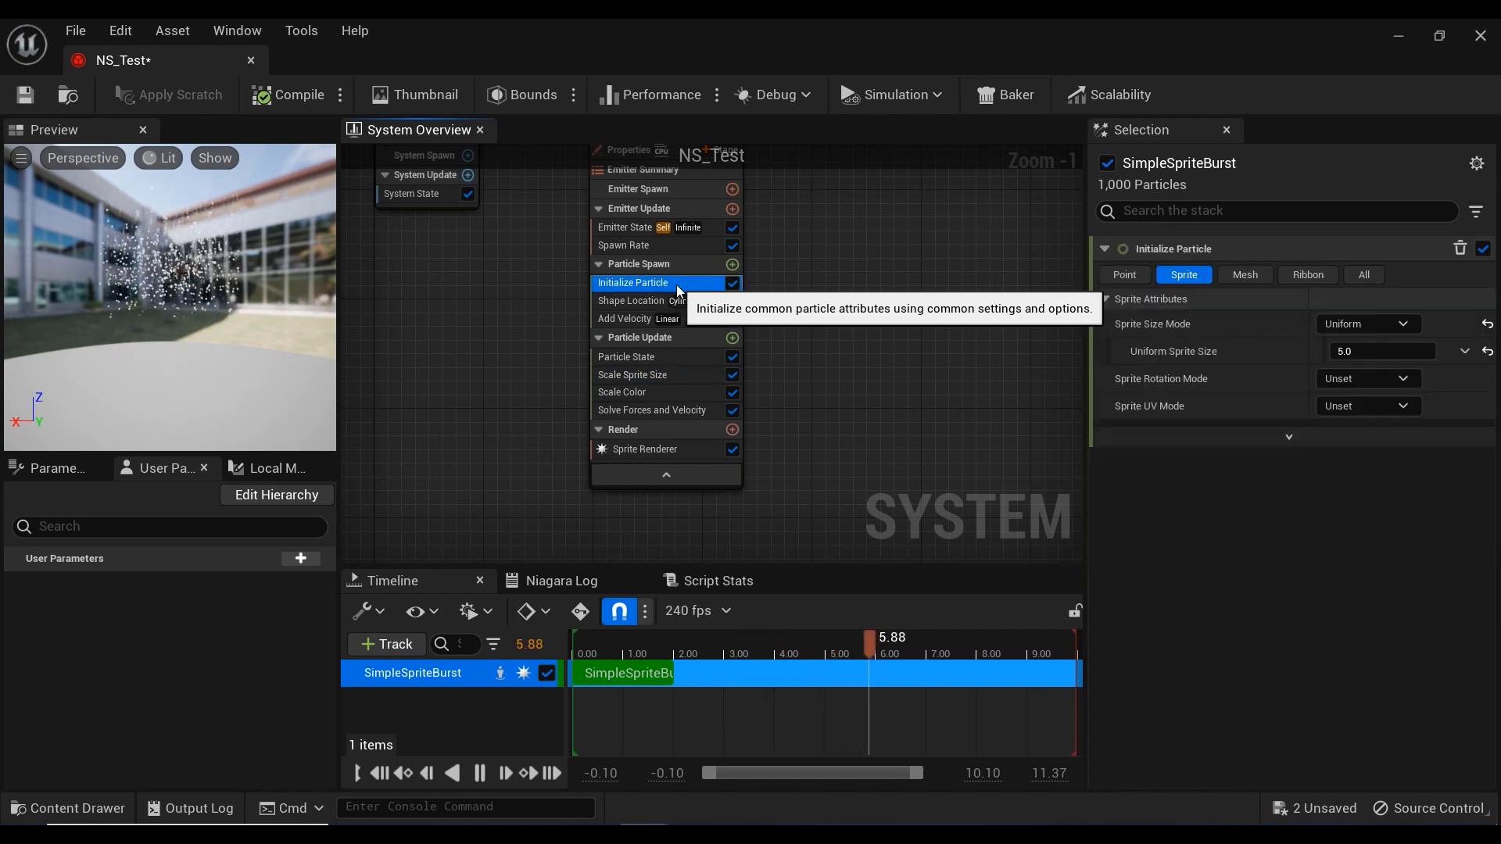
left_click(1352, 353)
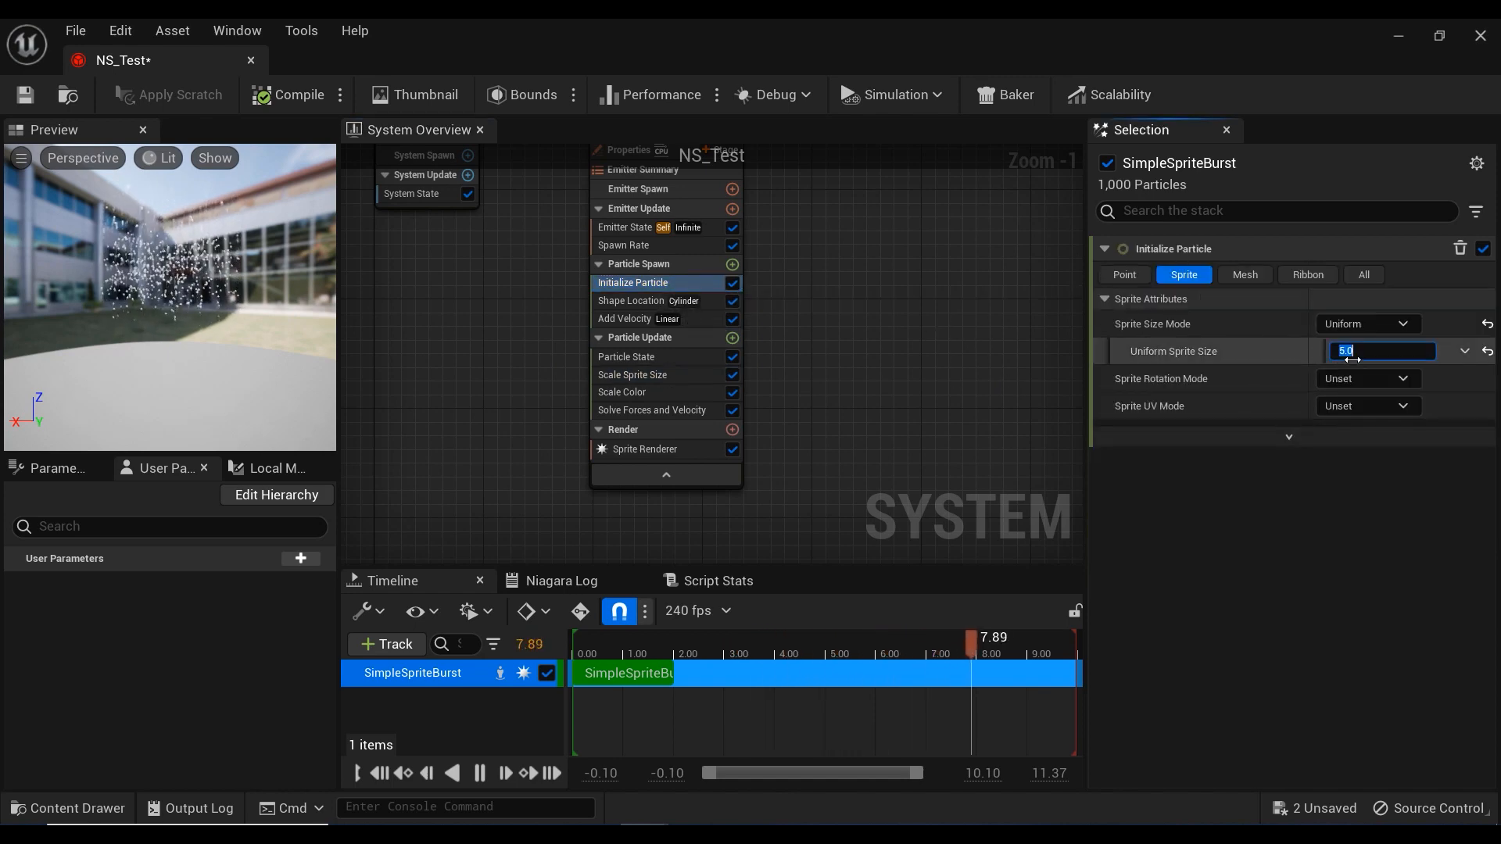
type("15")
key("Return")
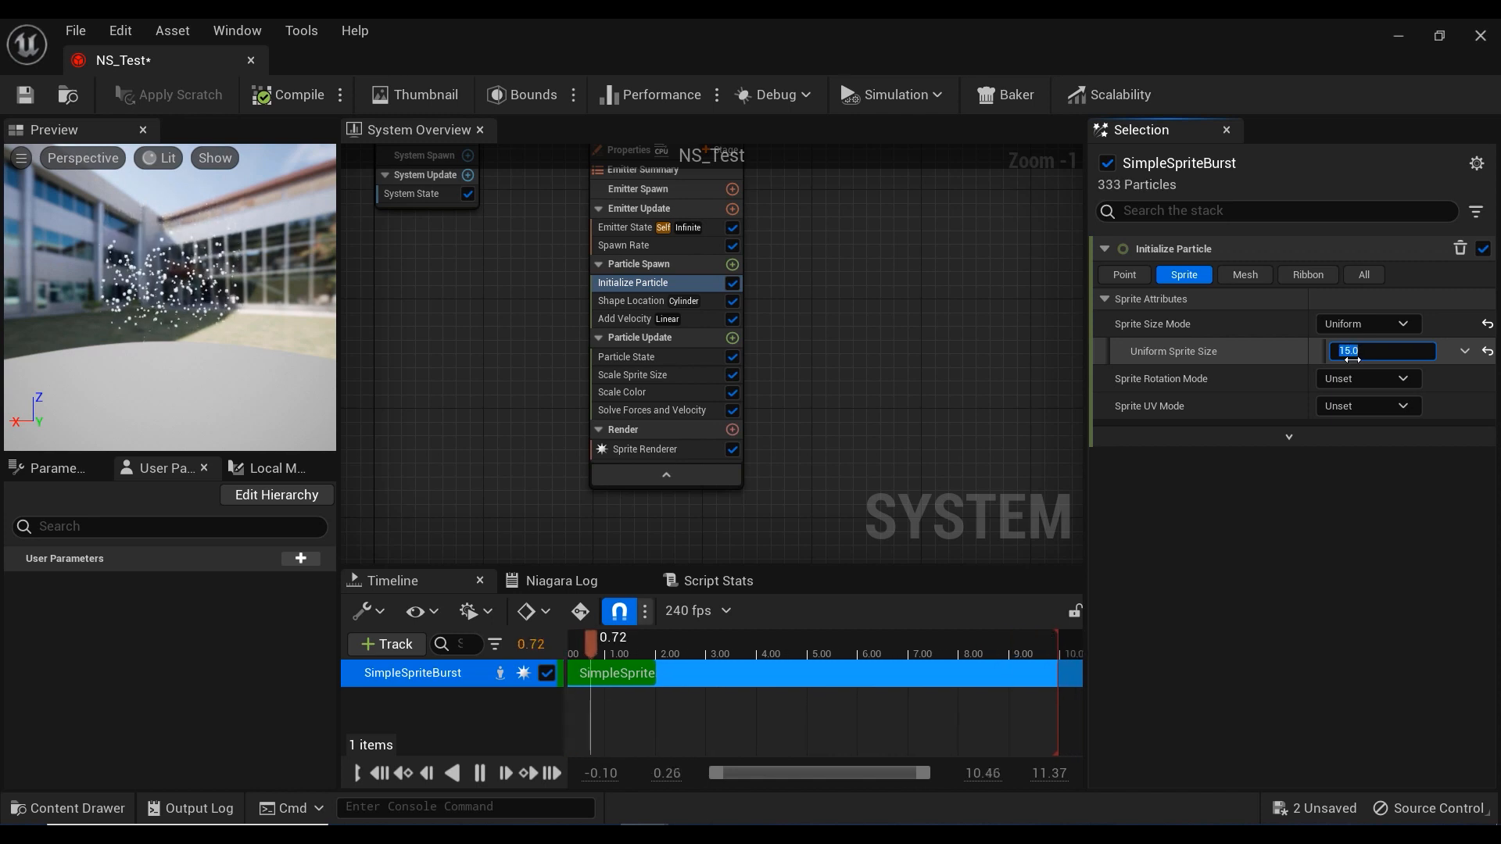
Step: Apply the smooth ramp-down curve template to the Scale Sprite Size module so particles shrink over their lifetime
left_click(677, 377)
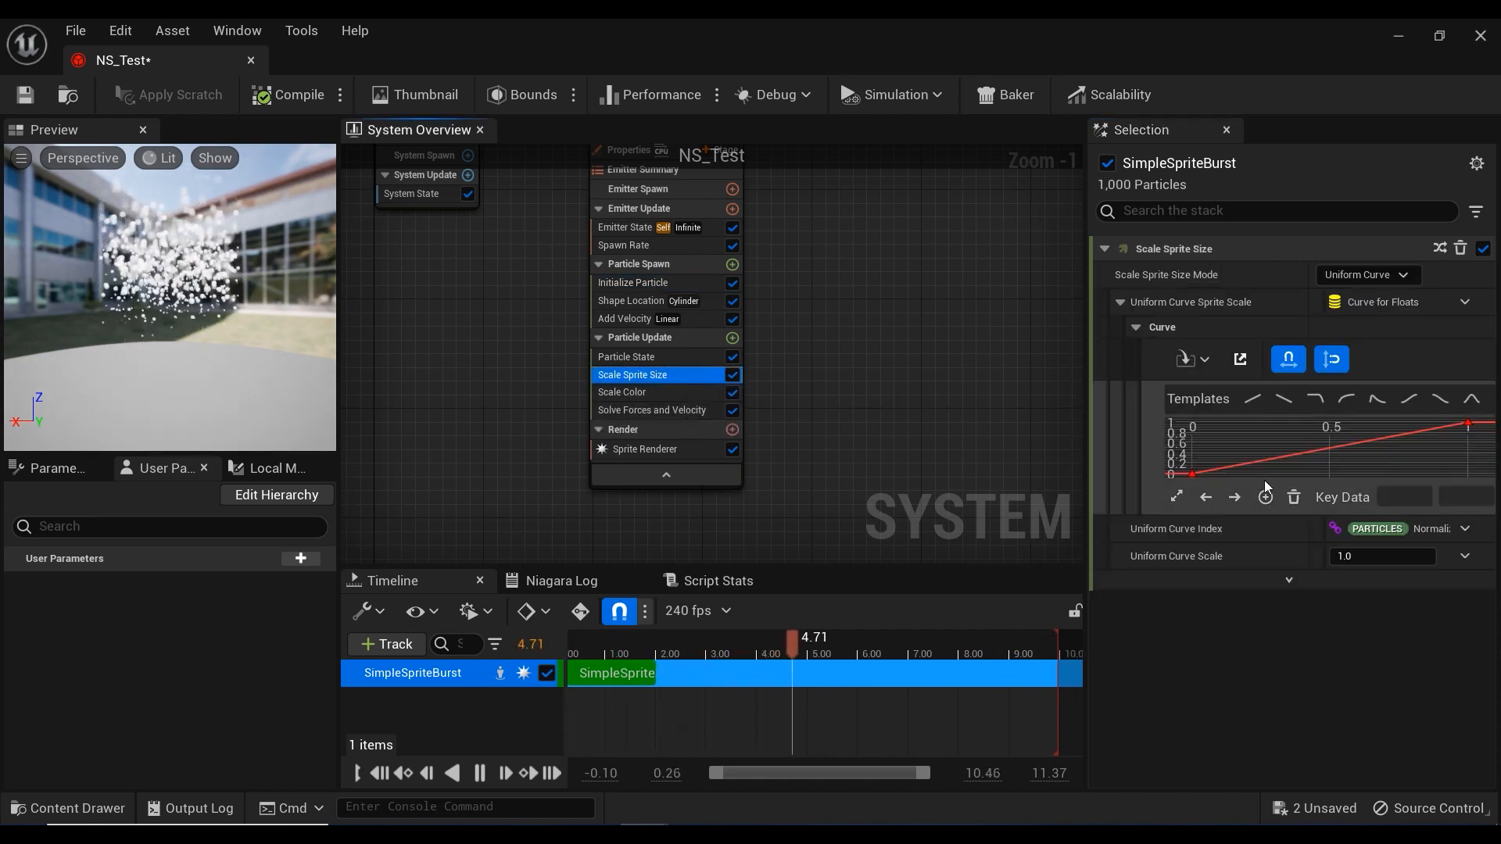
mouse_move(1190, 472)
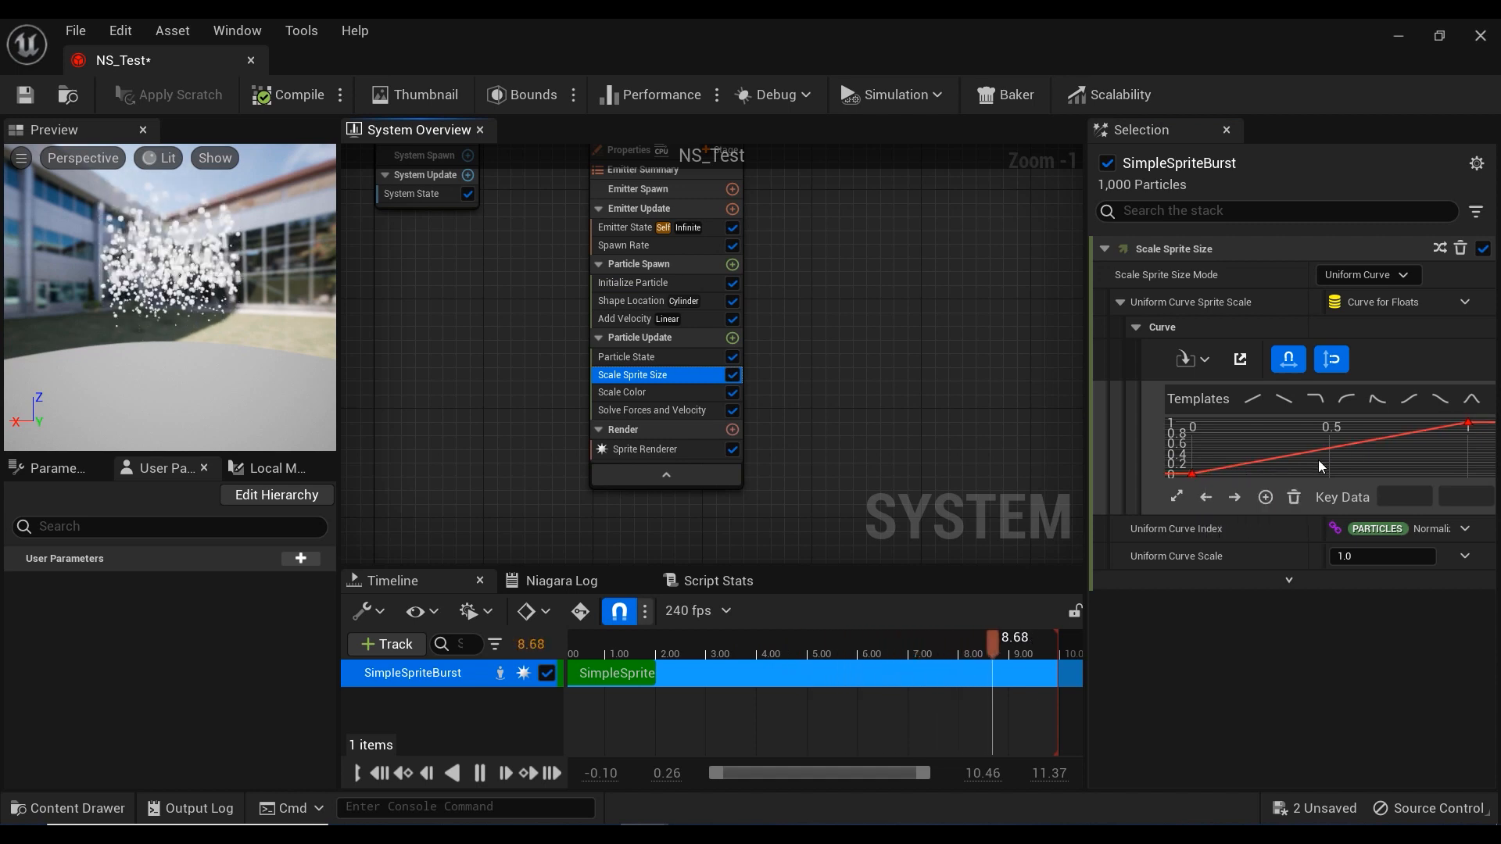
left_click(1442, 407)
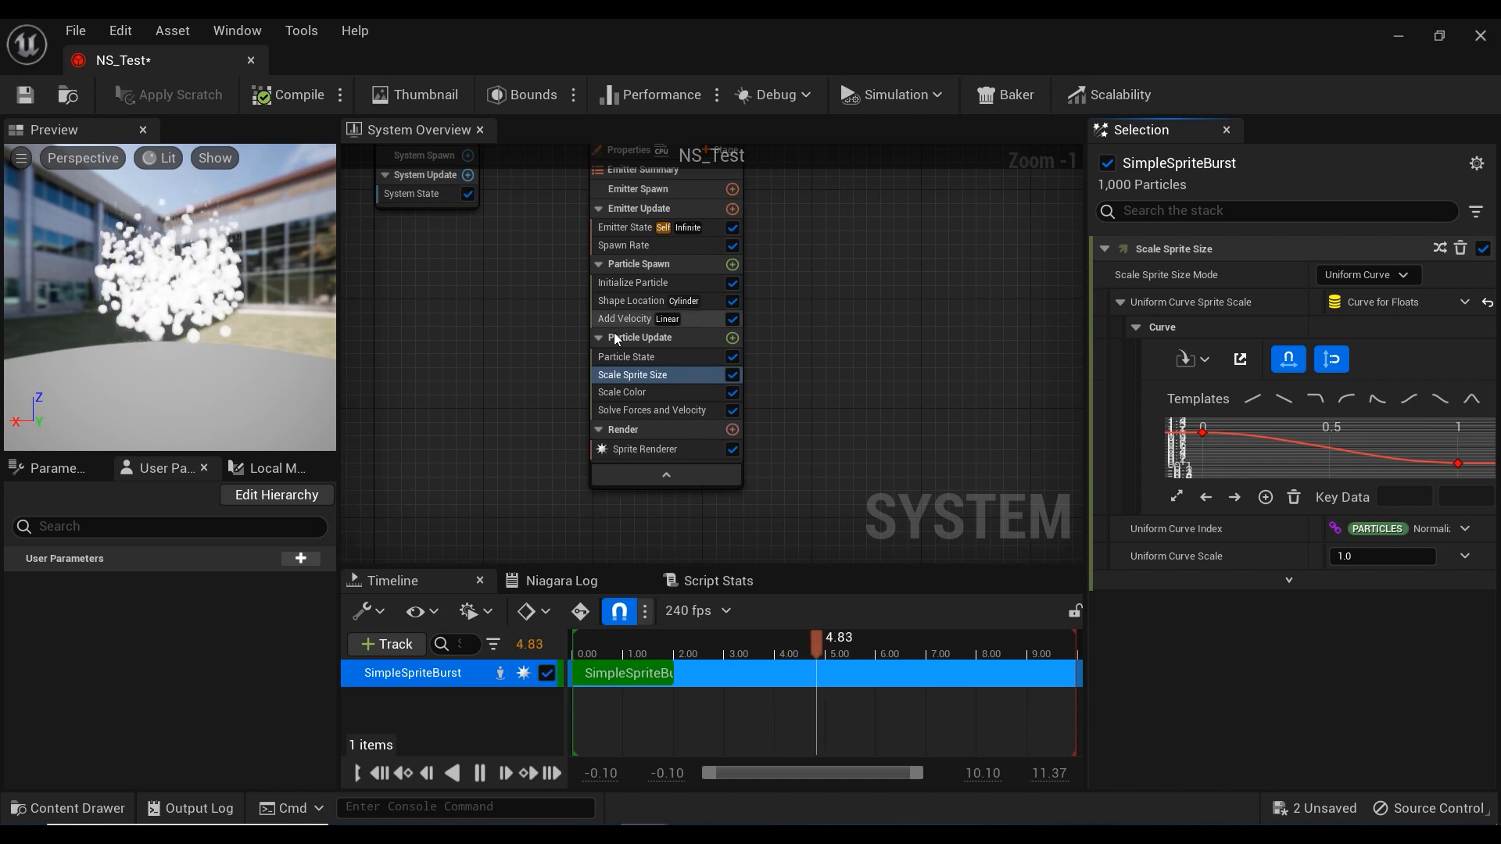
Step: In the Spawn Rate module, try a SpawnRate of 50 and restore it to 500
left_click(678, 251)
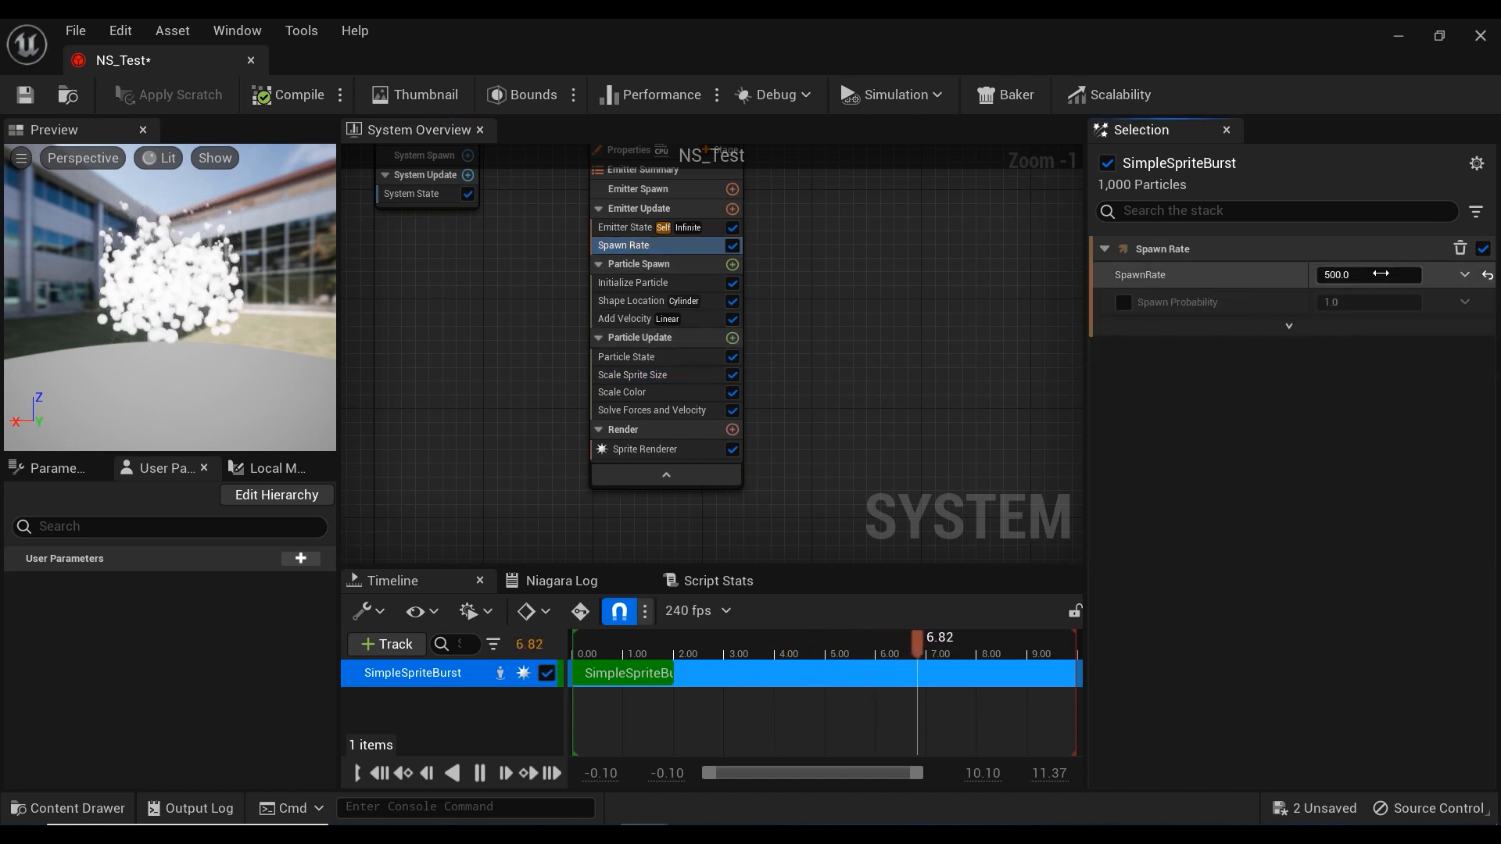
left_click(1369, 275)
type("50")
key("Return")
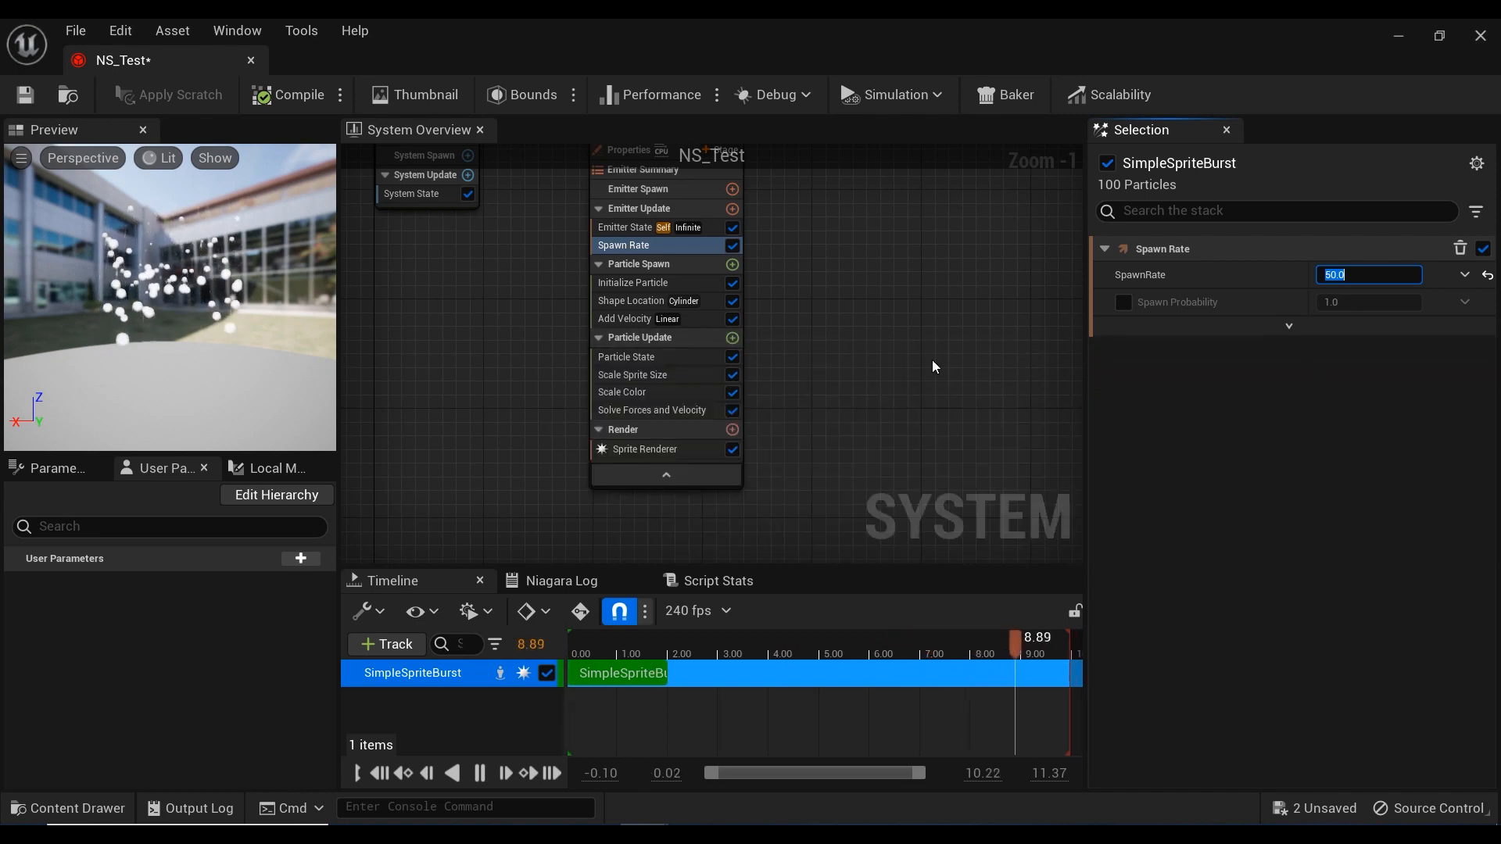
type("500")
key("Return")
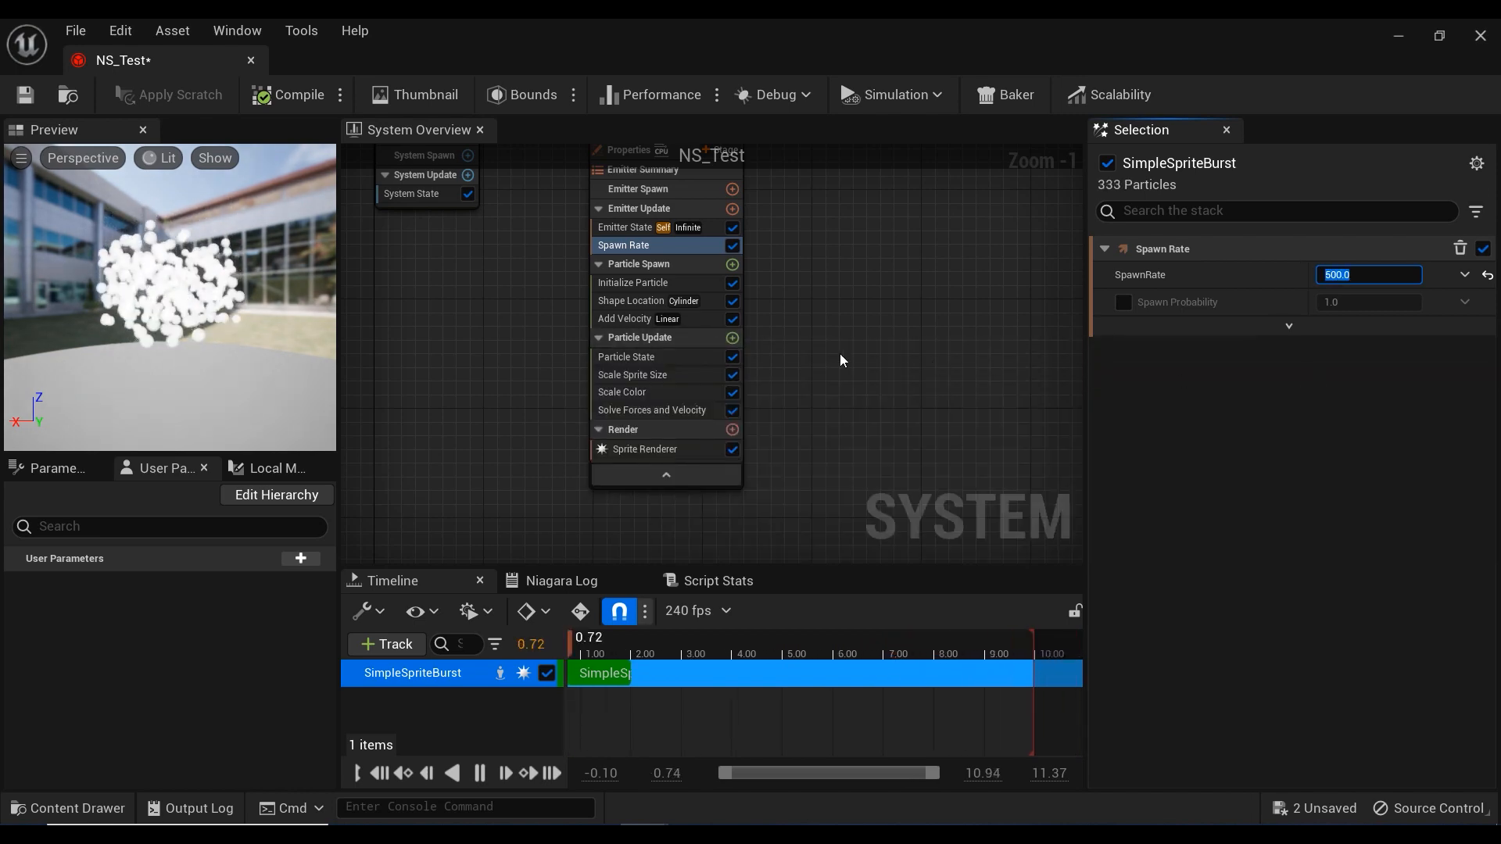
Step: Reduce the Uniform Sprite Size in the Initialize Particle module to 2
left_click(665, 282)
left_click(1381, 351)
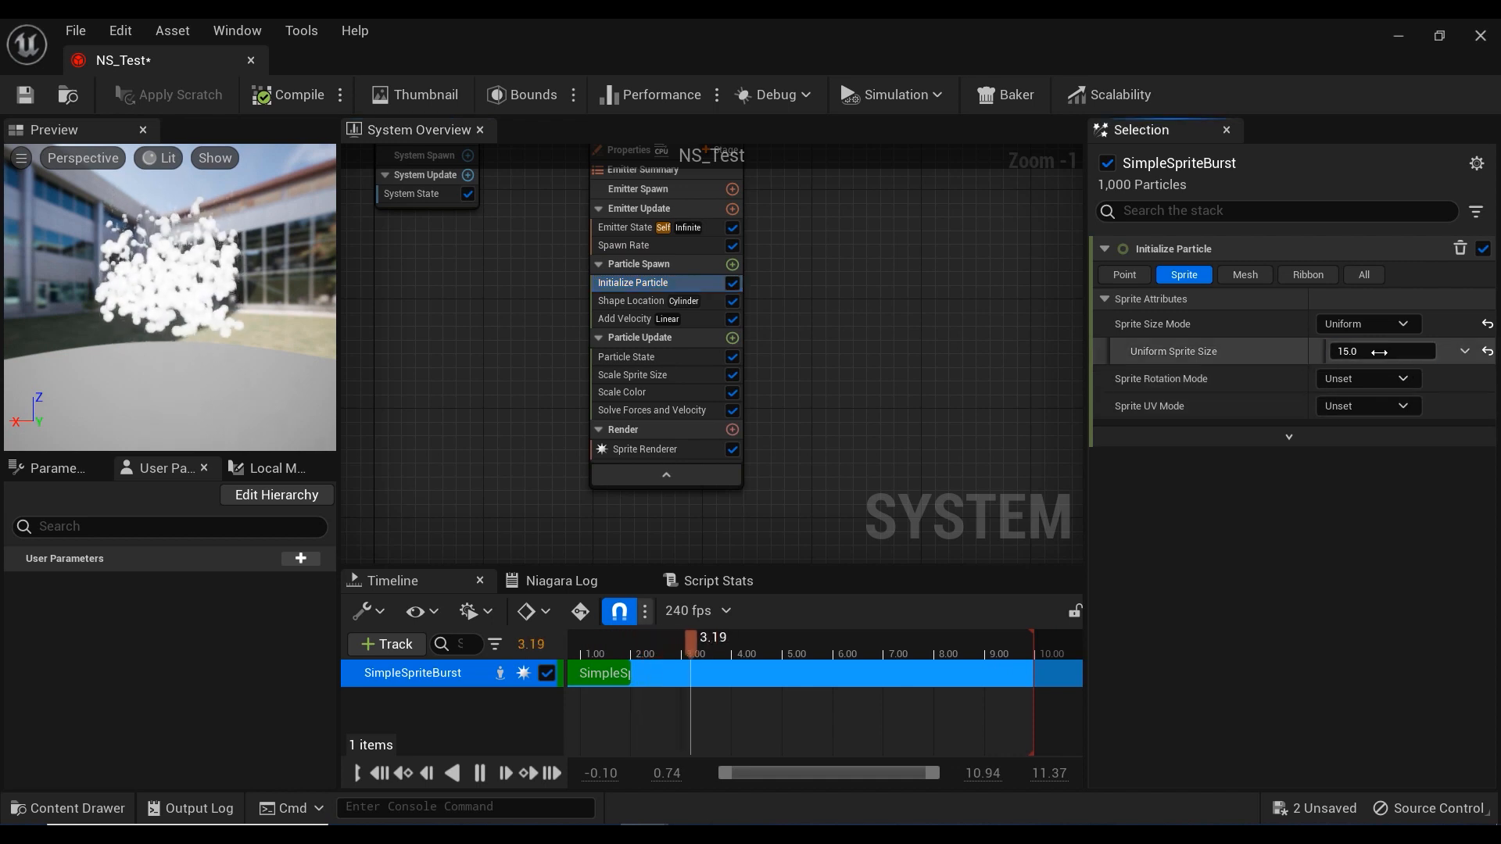
type("2")
key("Return")
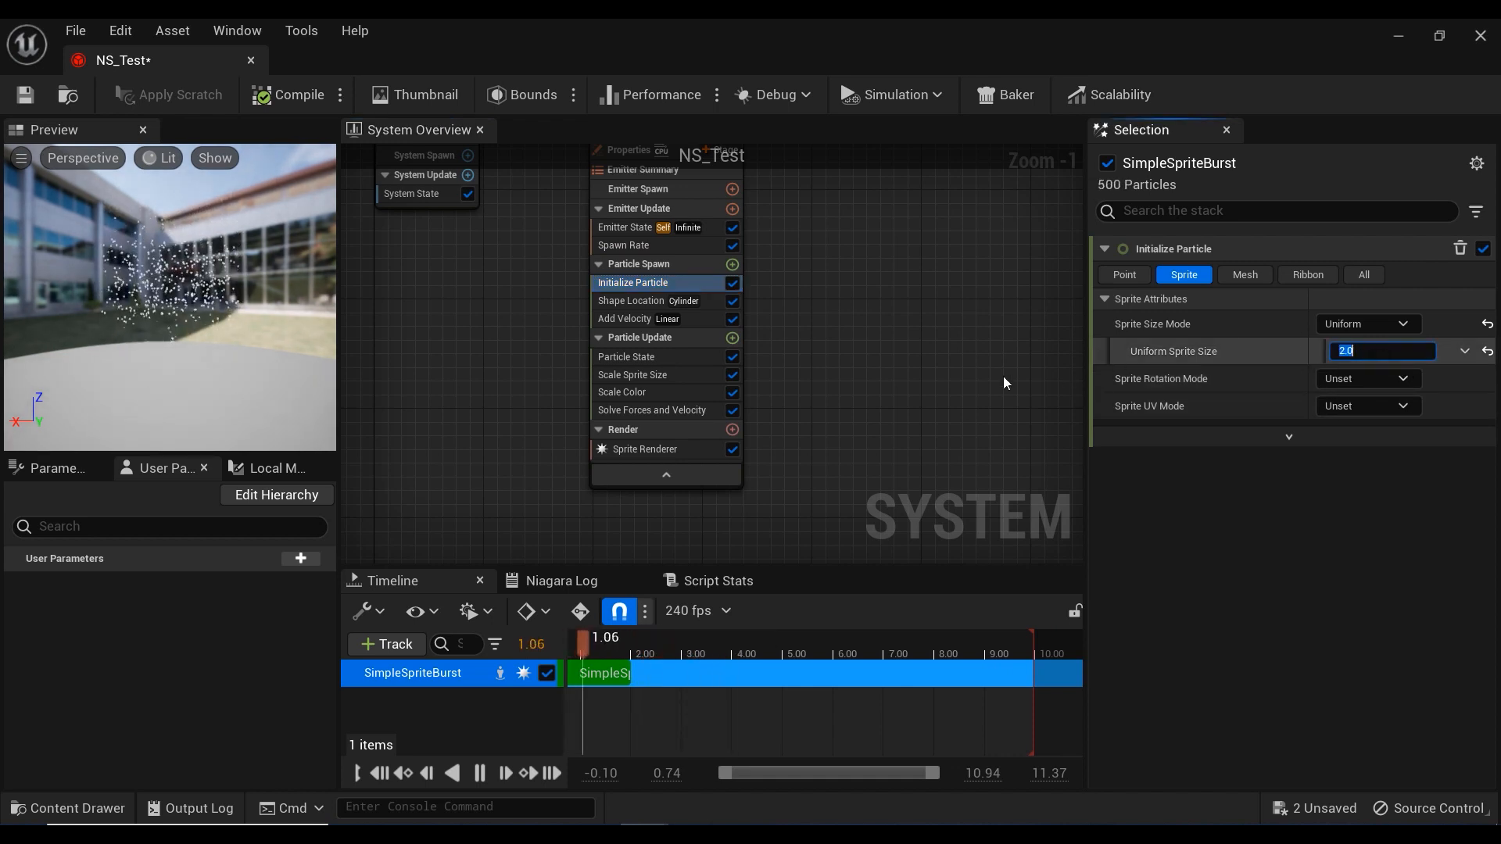
left_click(882, 401)
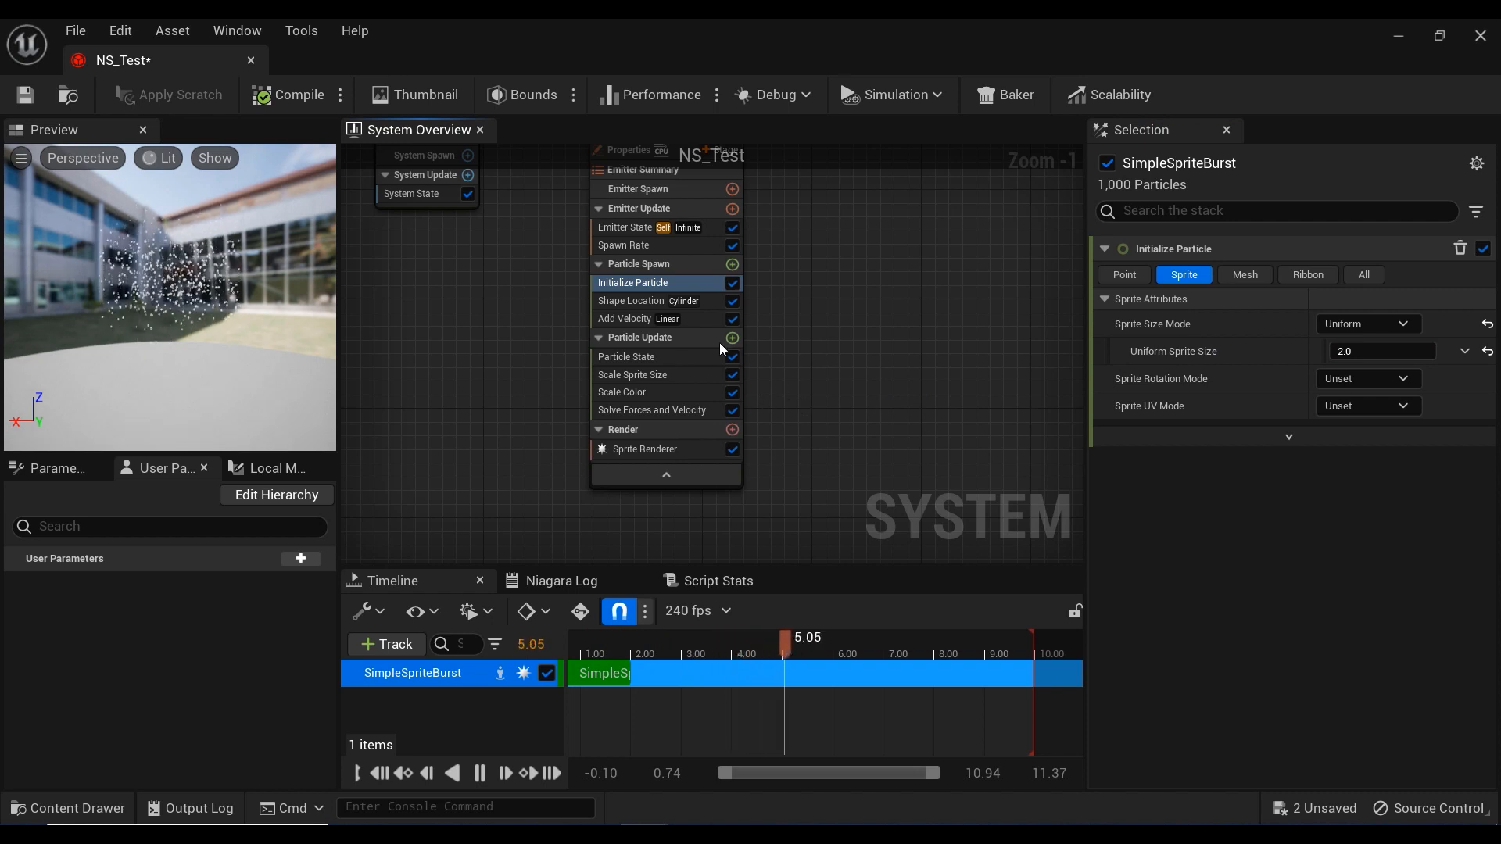
Step: Increase the Cylinder Radius in Shape Location to about 142.5 and close the NS_Test editor
left_click(683, 301)
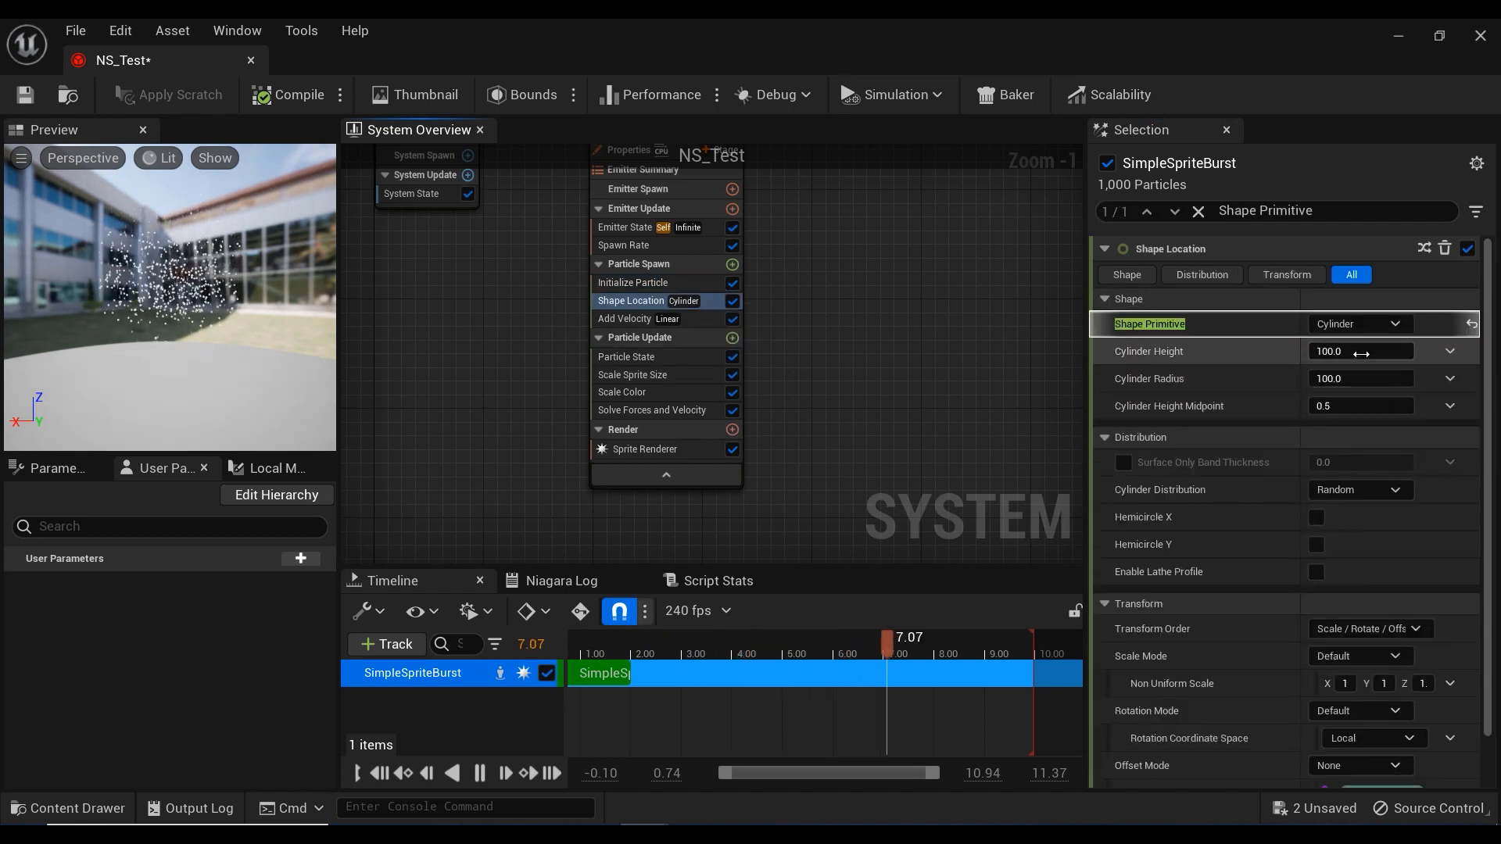
left_click_drag(1360, 378, 1387, 378)
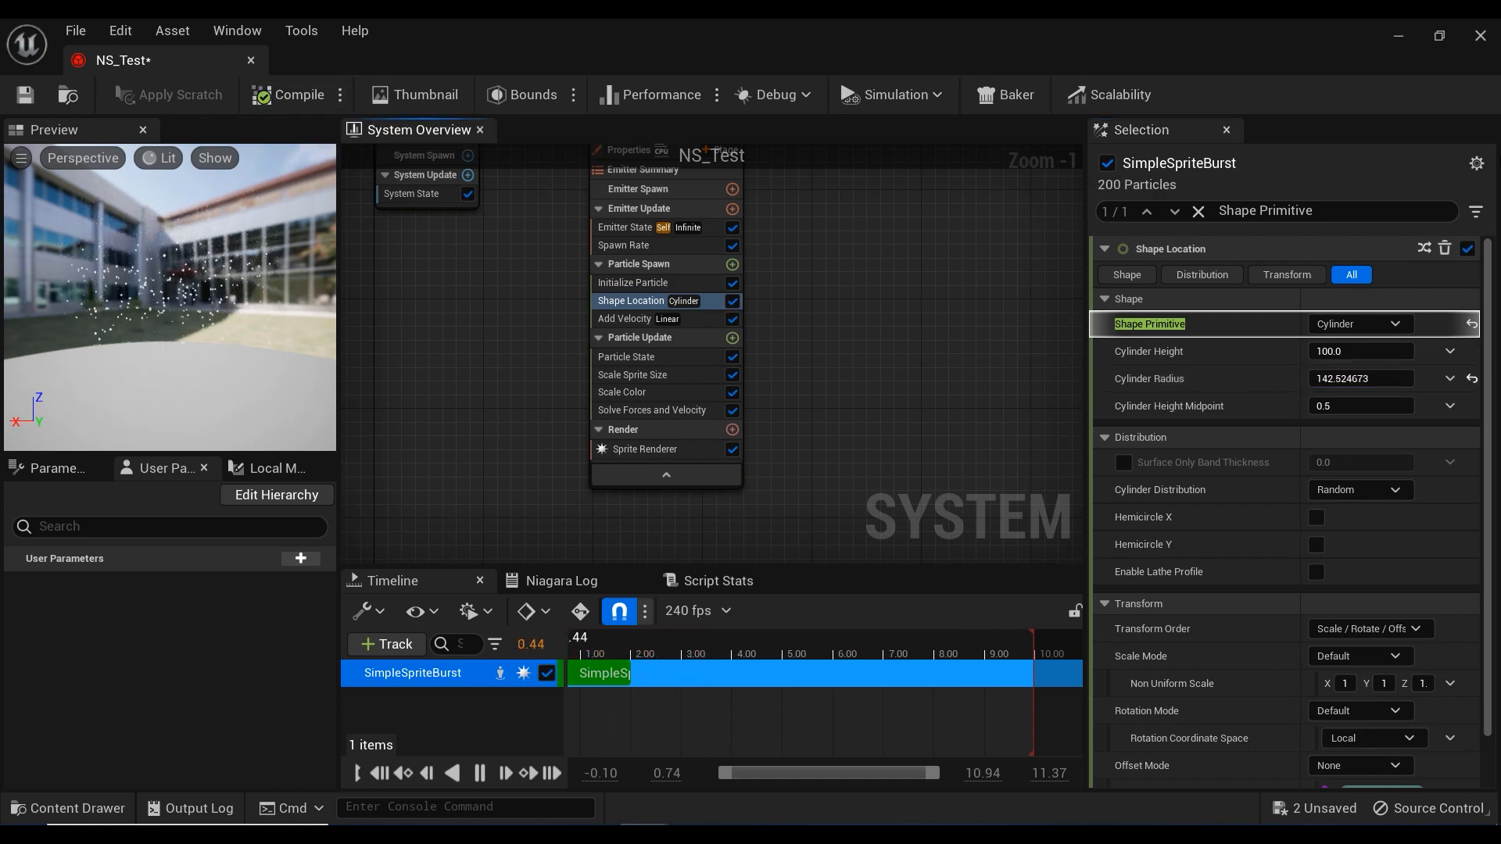
left_click(1480, 36)
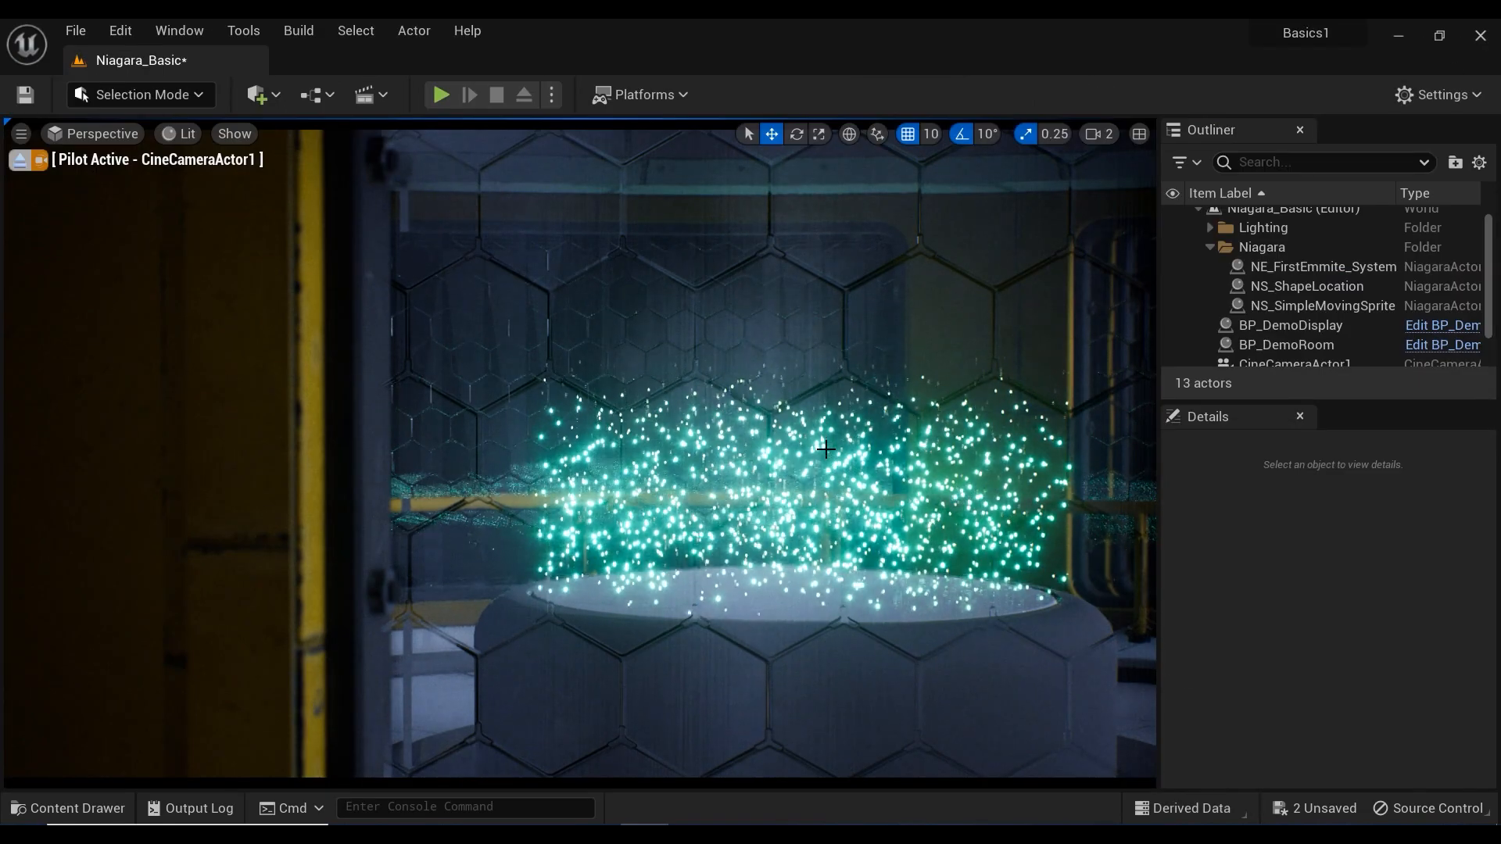
Step: Stop piloting CineCameraActor1 and move the NS_ShapeLocation actor sideways off the pedestal, then deselect it
left_click(19, 159)
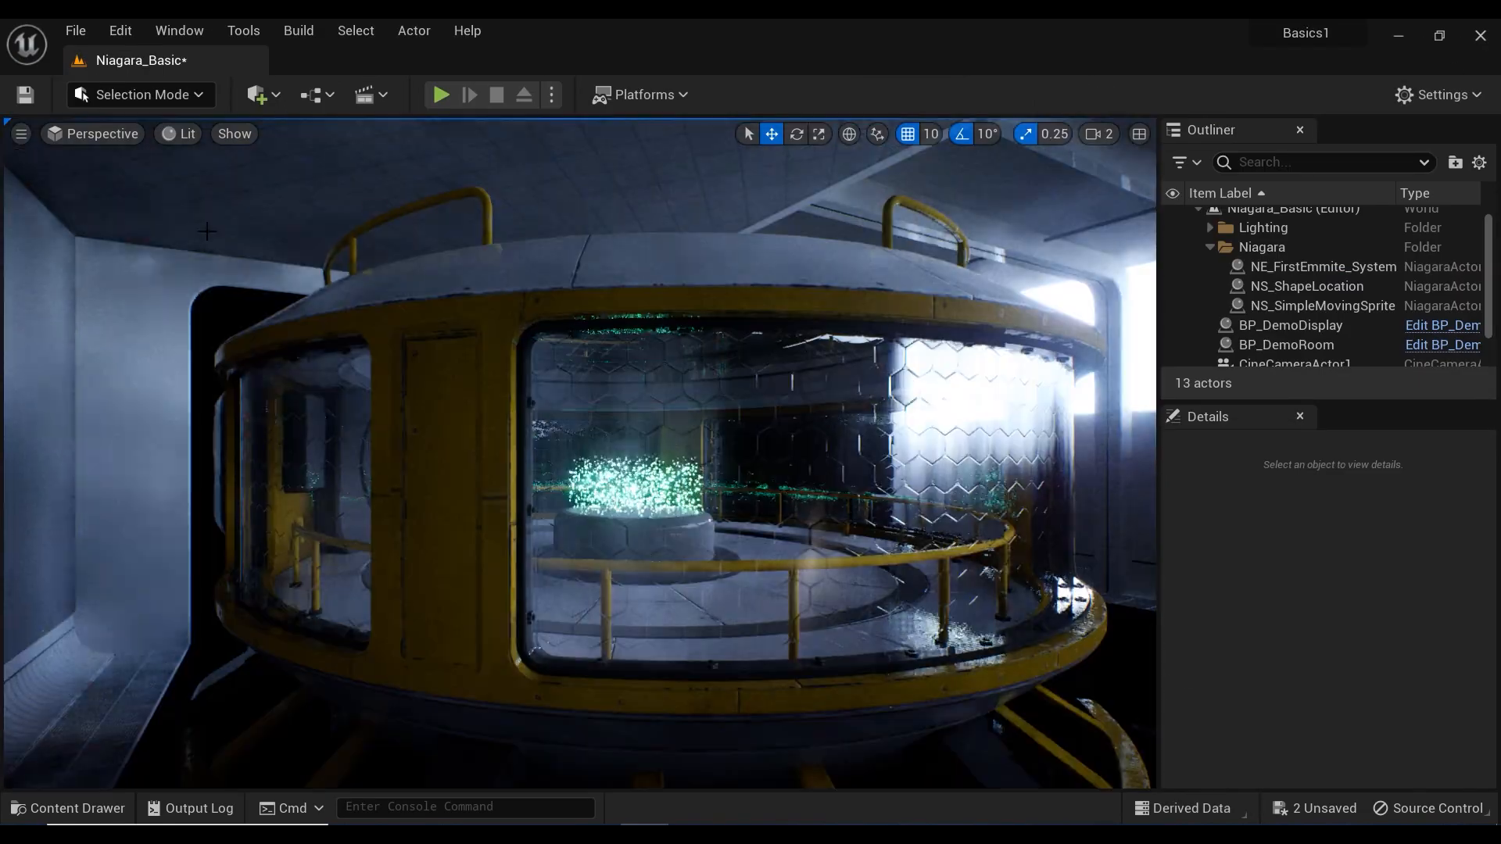
key("w")
mouse_move(580, 454)
right_mouse_down()
mouse_move(516, 453)
mouse_move(584, 444)
right_mouse_up()
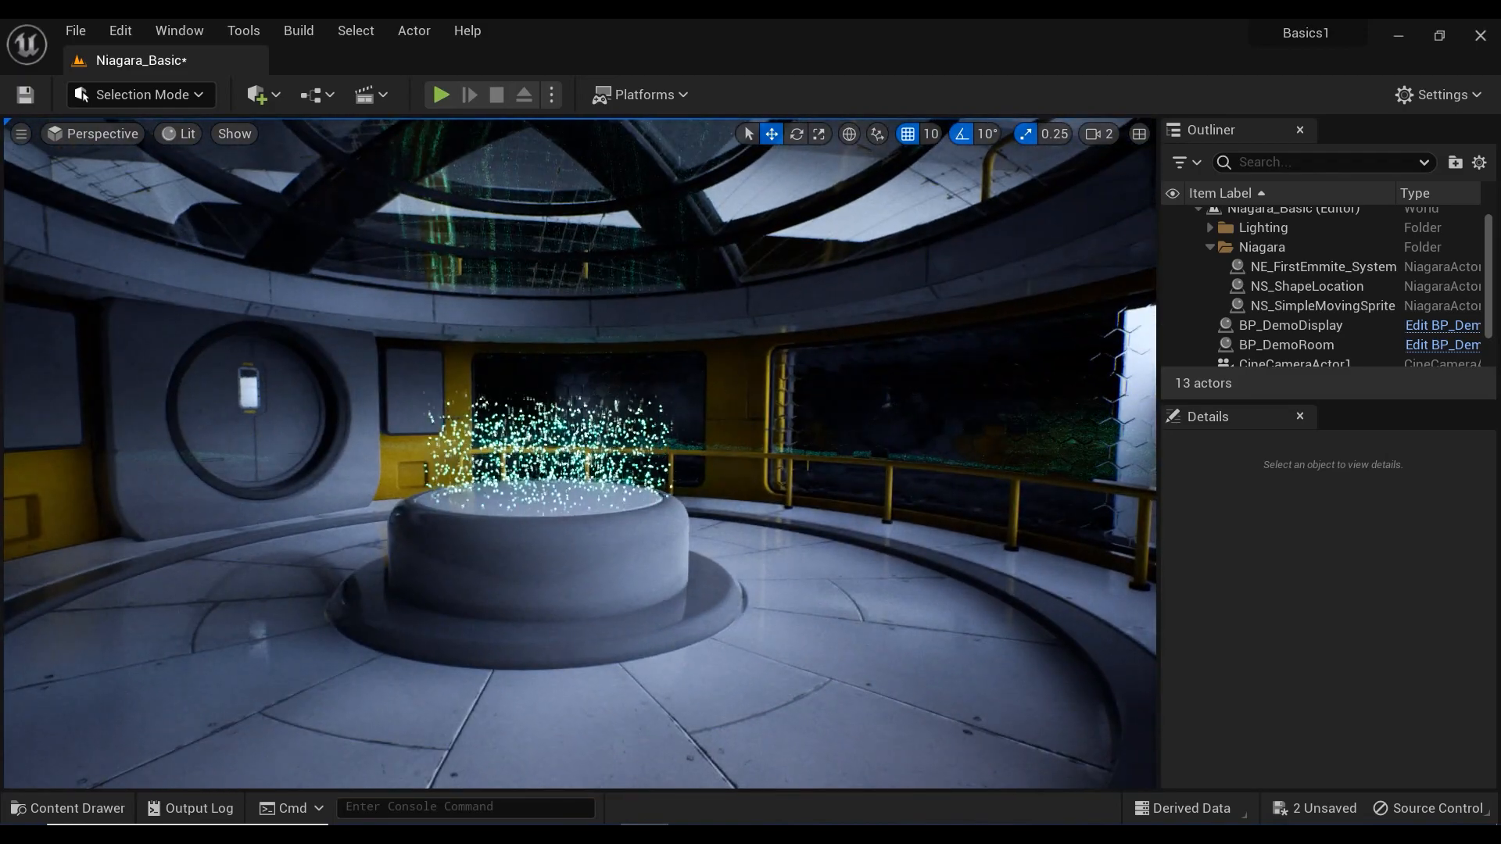
left_click(584, 444)
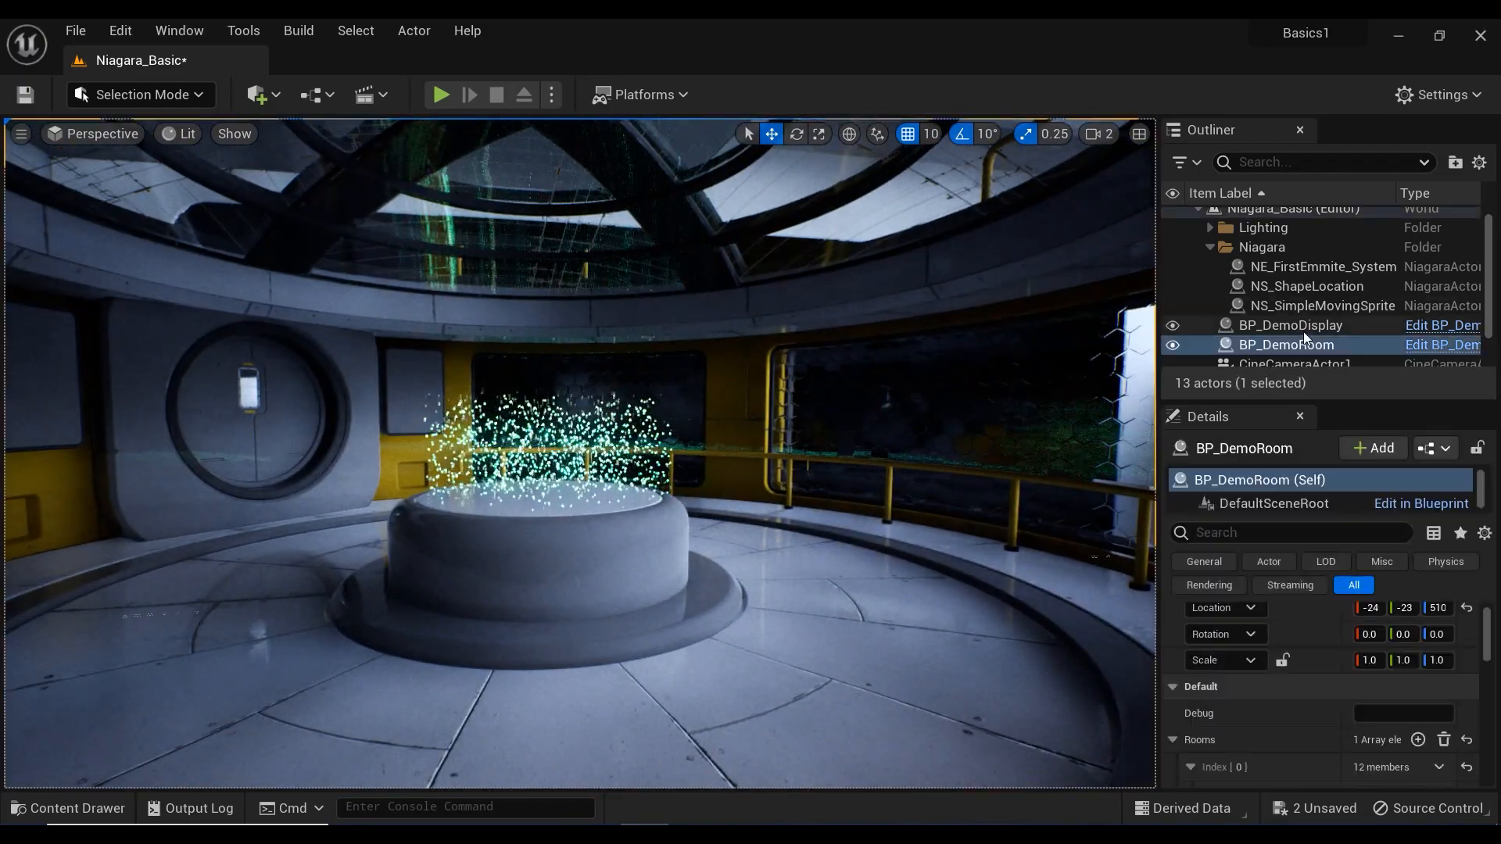
scroll(1309, 295, "down", 1)
scroll(1308, 295, "up", 1)
left_click(1308, 295)
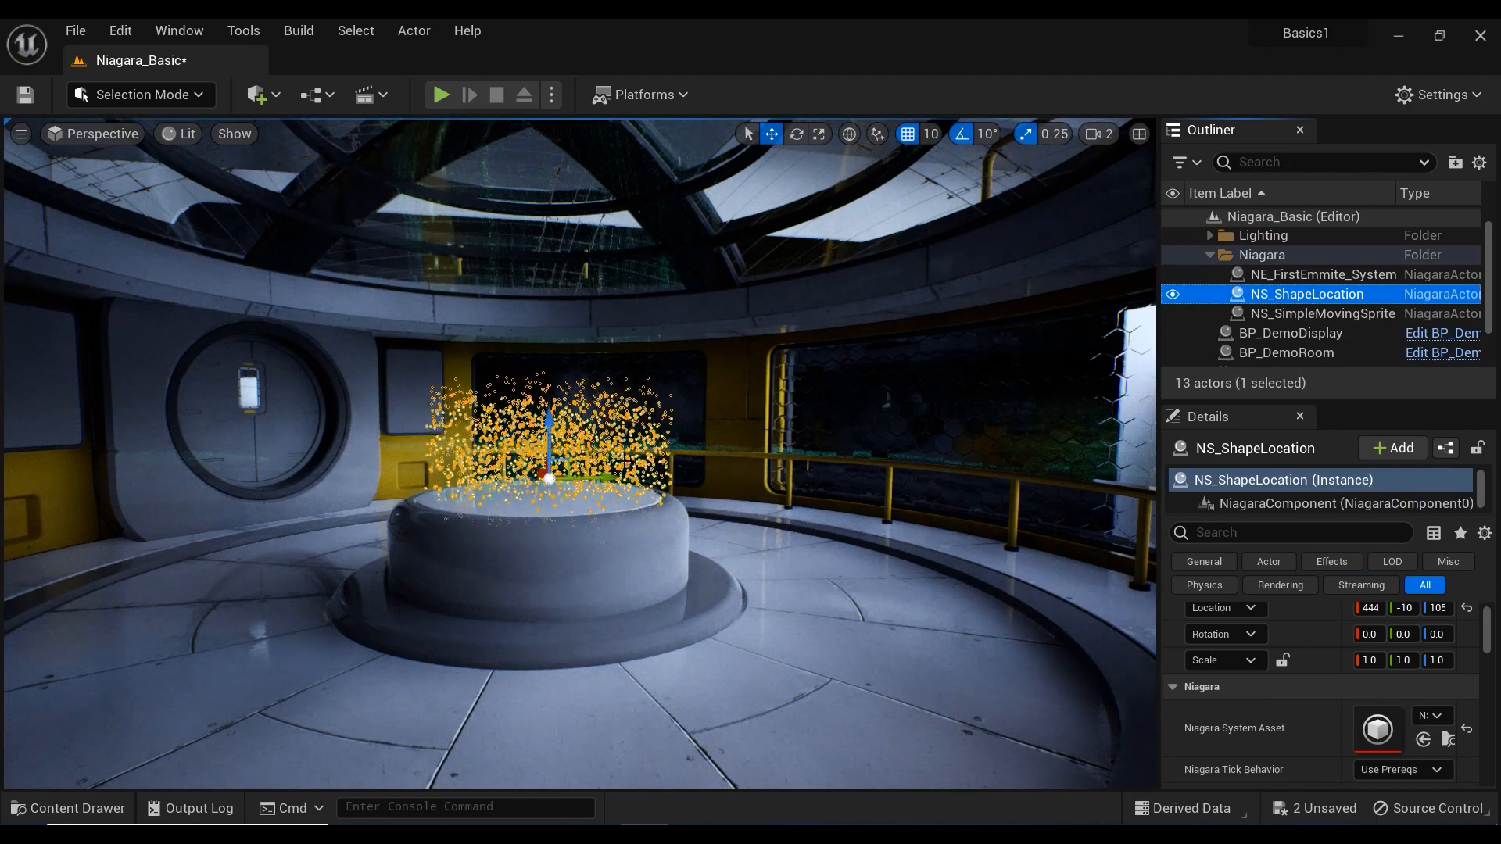
left_click_drag(595, 480, 1126, 467)
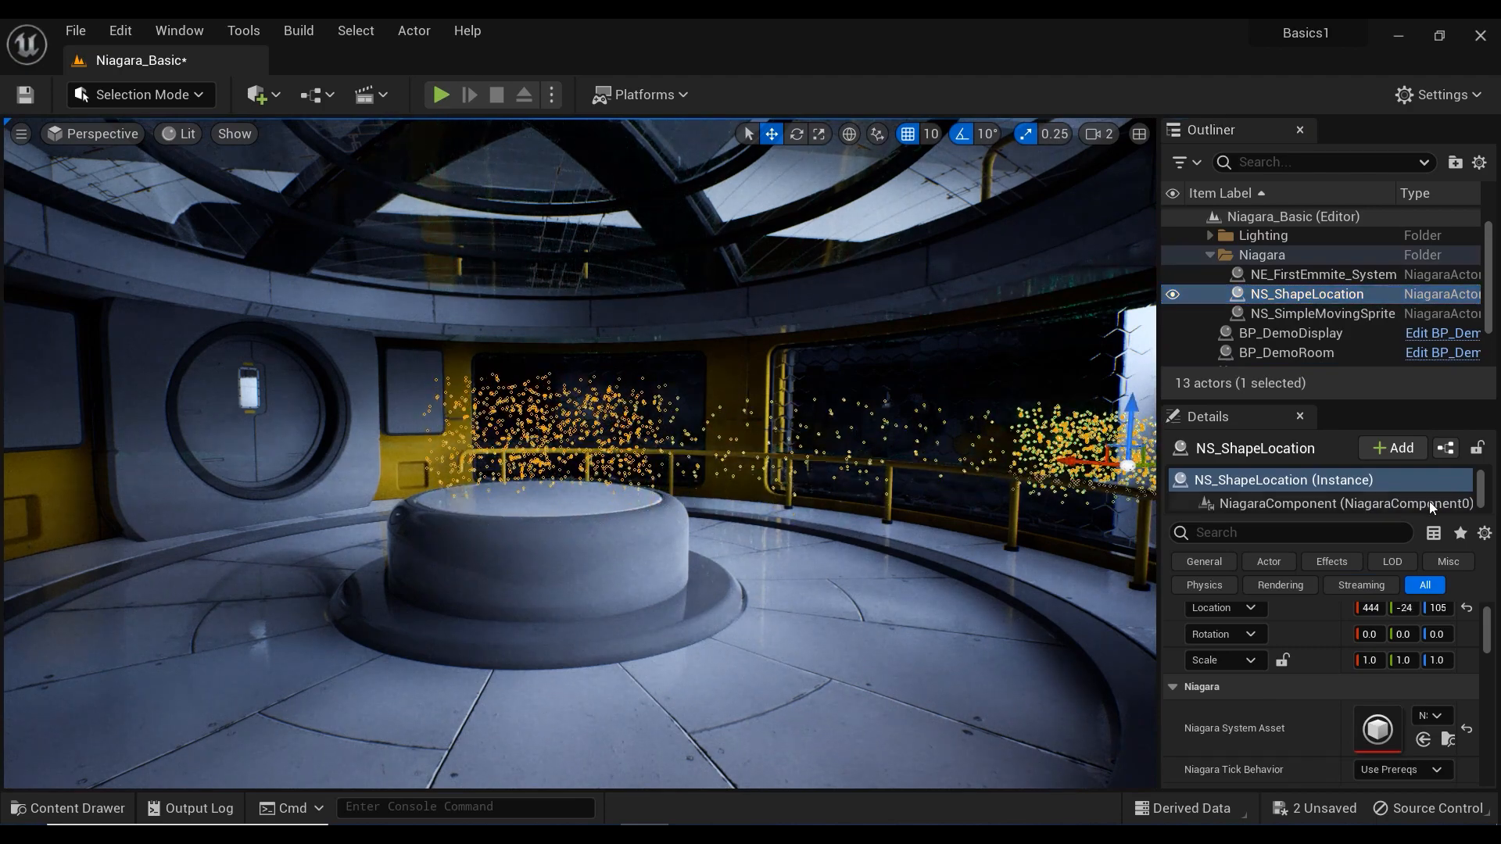
key("Escape")
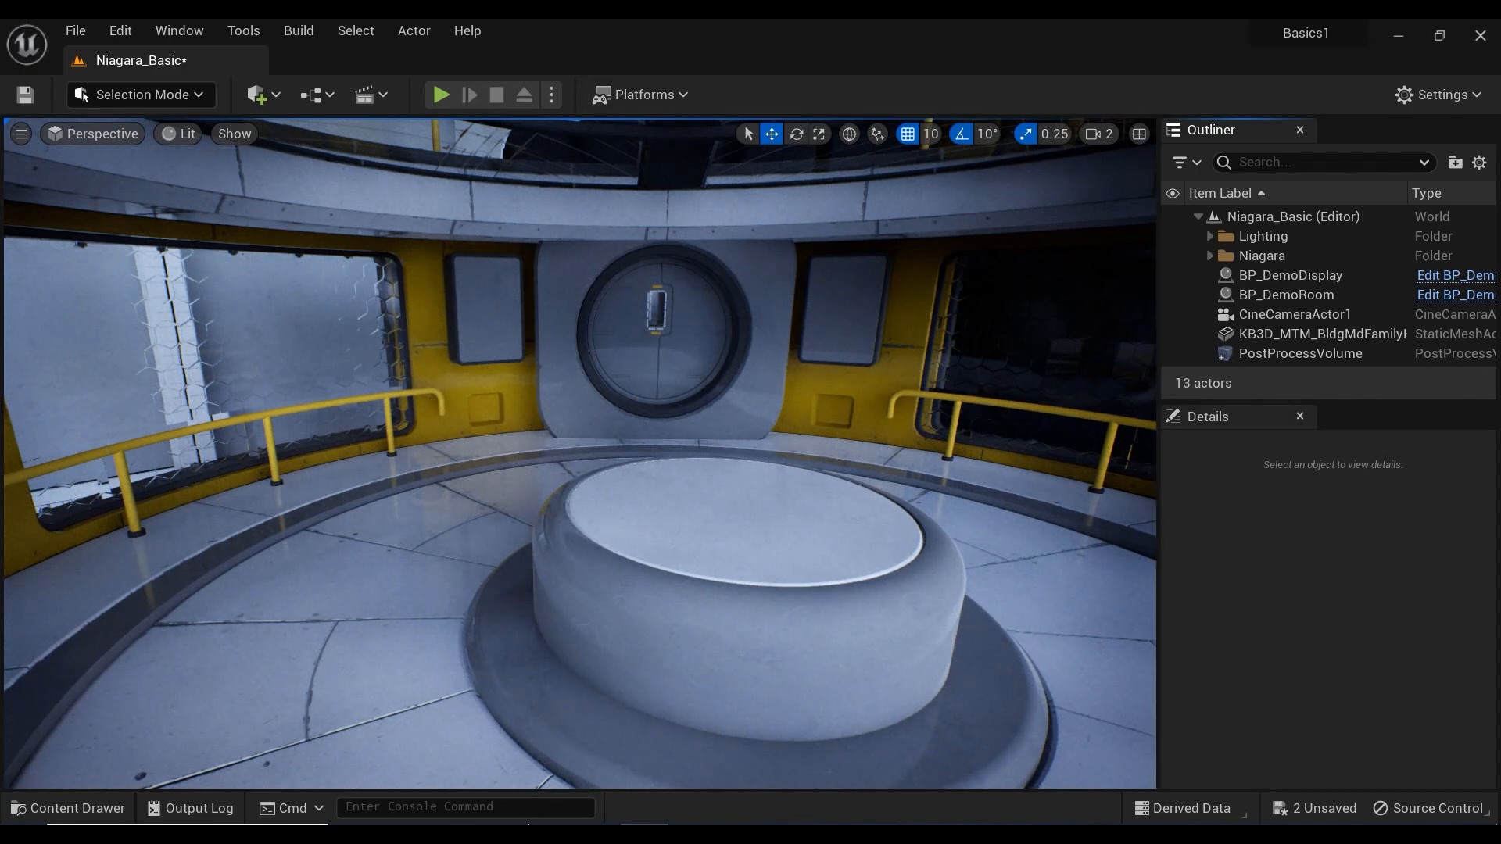
Step: Place the NS_Test Niagara system from the Content folder into the level on top of the pedestal
key("ctrl+space")
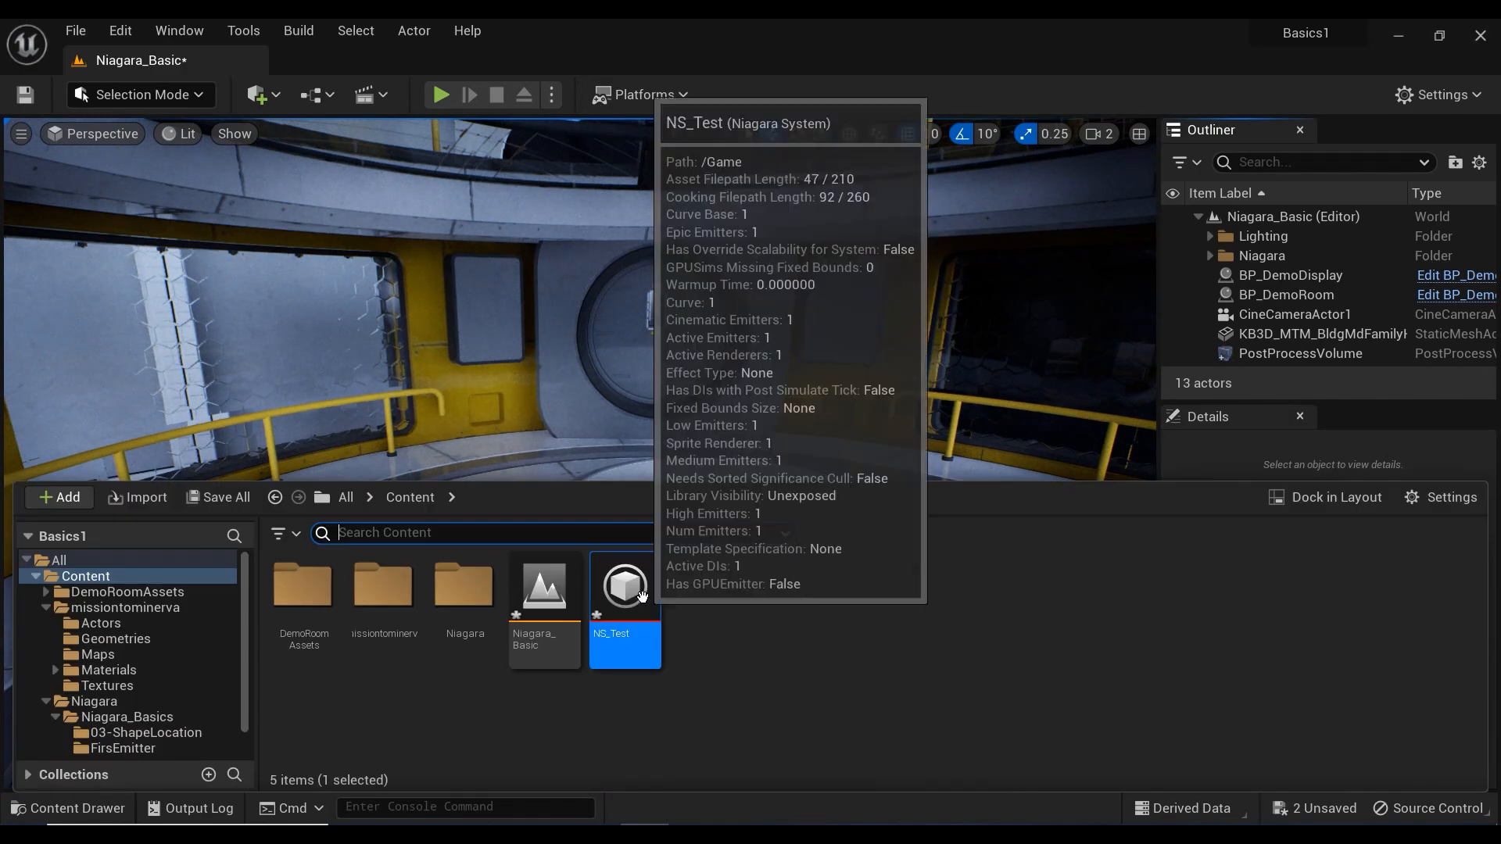
left_click_drag(623, 620, 670, 435)
left_click_drag(694, 517, 696, 500)
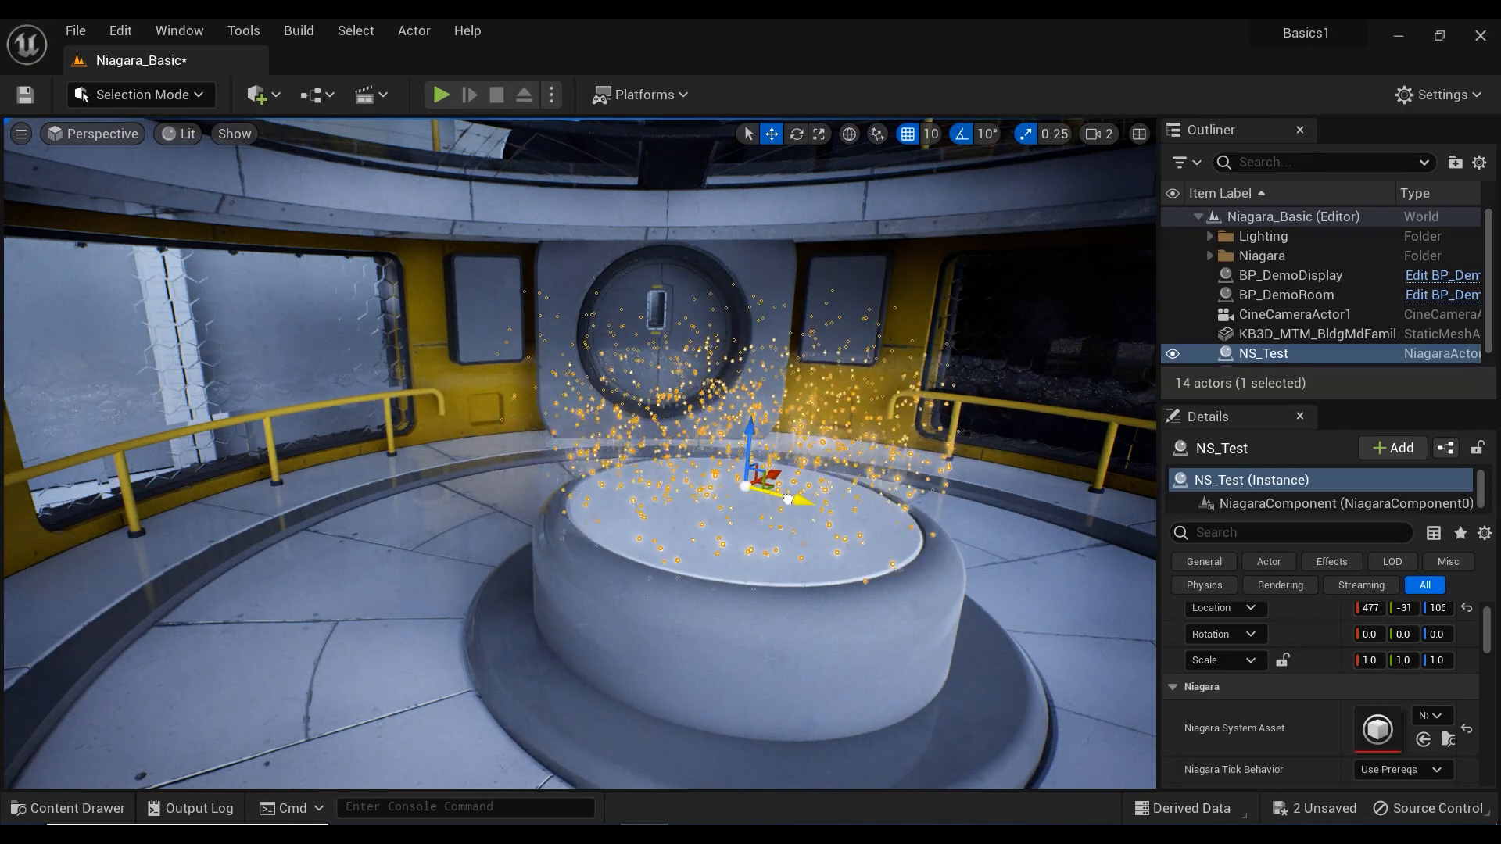
key("Escape")
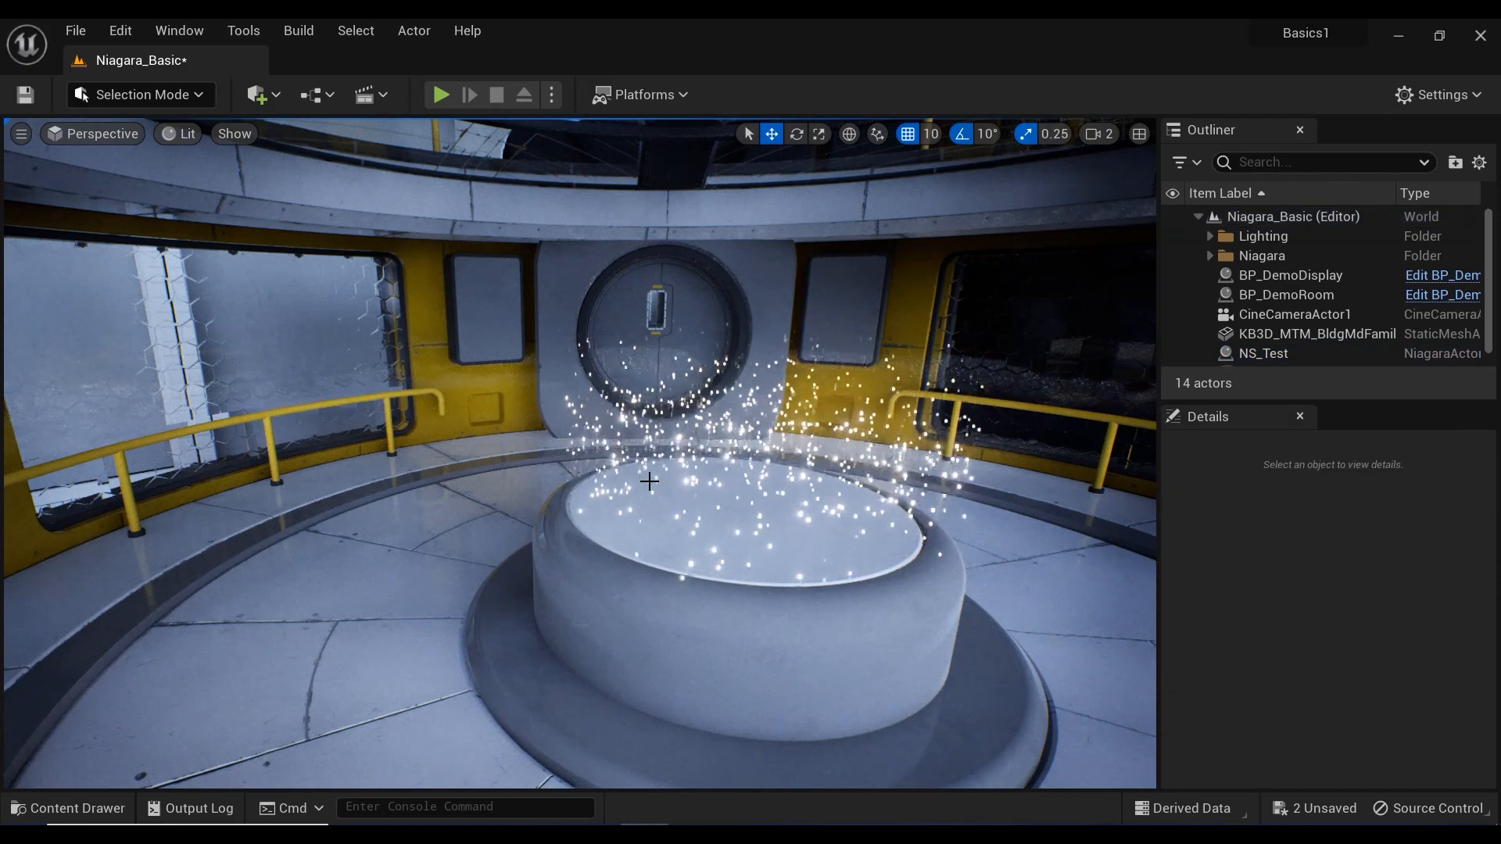
Step: Pilot CineCameraActor1 and reframe its view on the NS_Test particles above the pedestal
right_click_drag(650, 478, 708, 450)
middle_click_drag(650, 479, 598, 502)
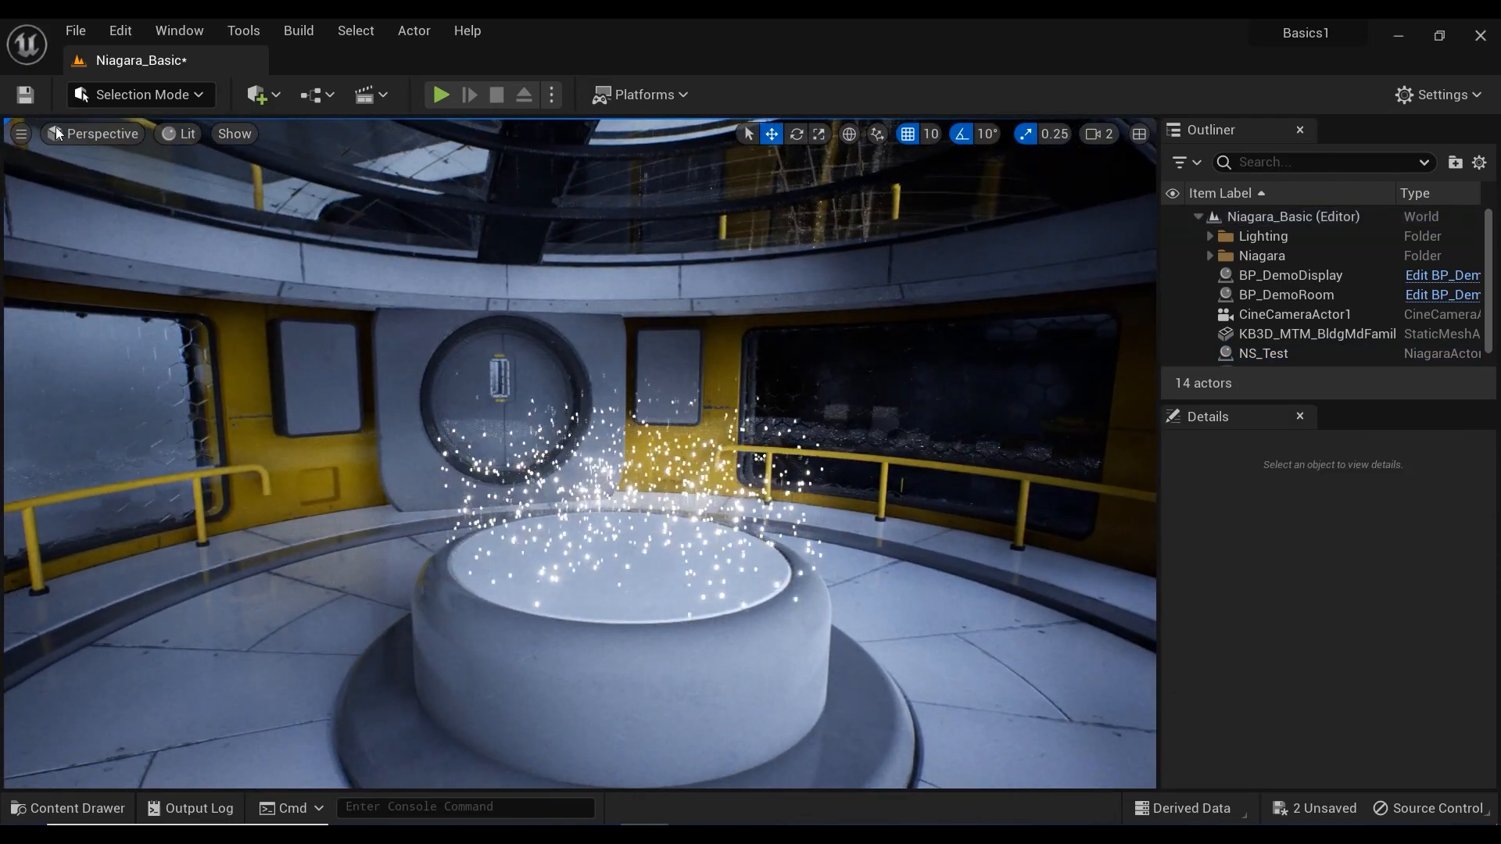
left_click(57, 134)
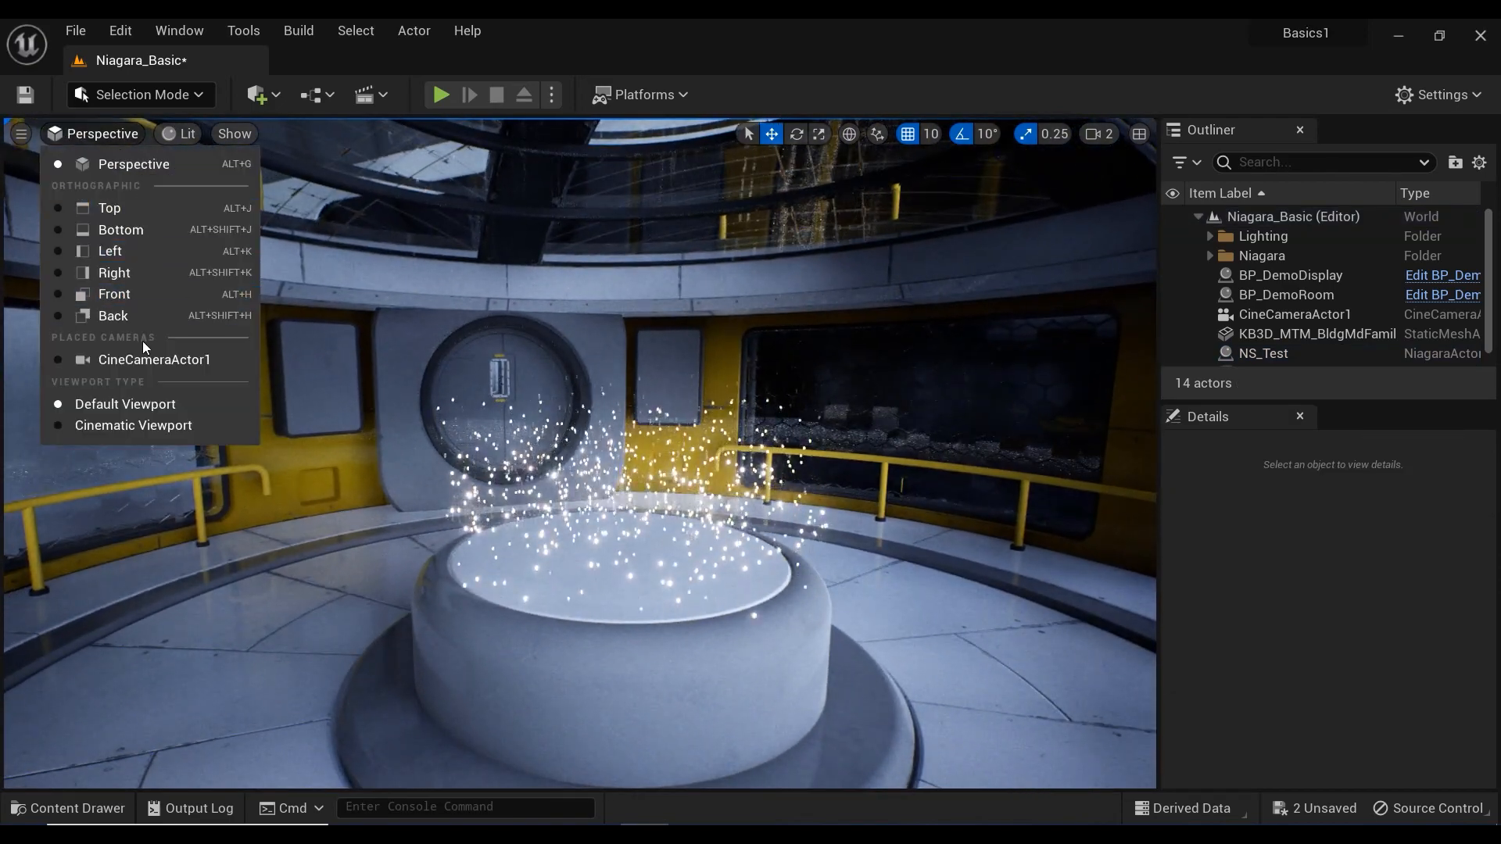
left_click(102, 356)
right_click_drag(581, 454, 714, 436)
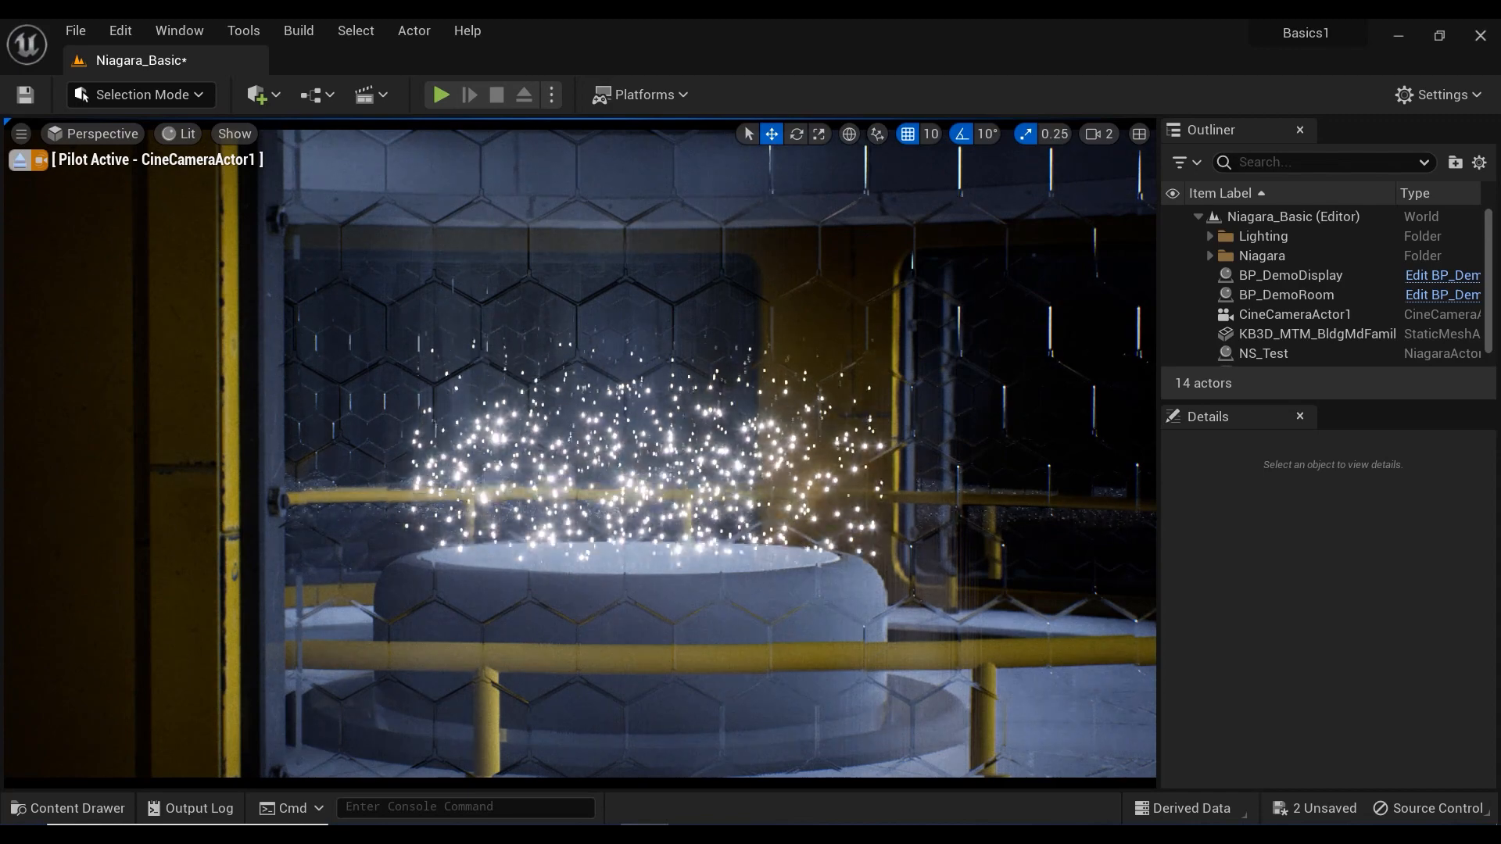